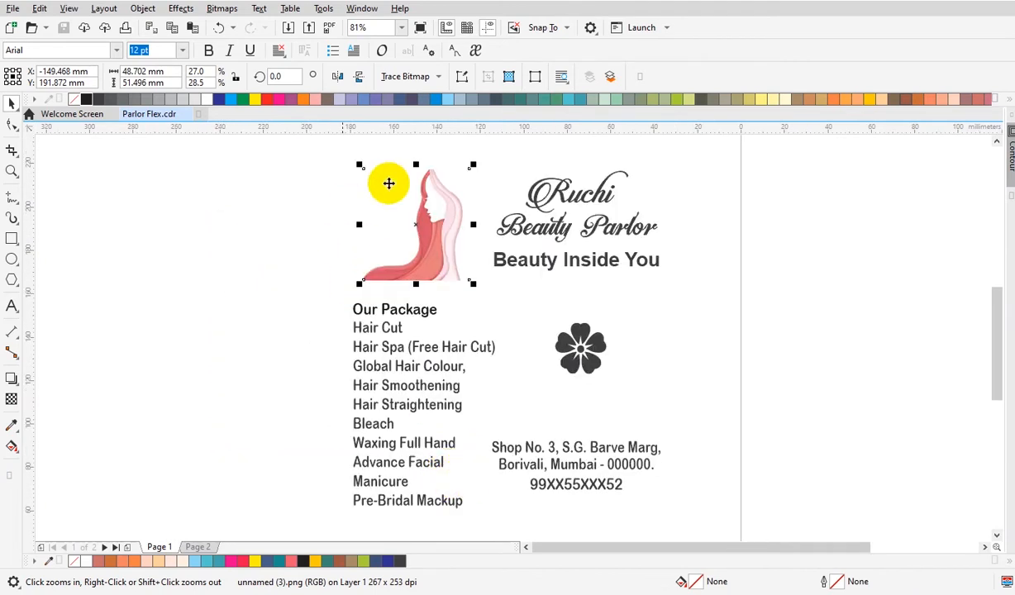
# Switch the page units to inches and set the page size to 9 x 4 inches.
pyautogui.rightClick(573, 457)
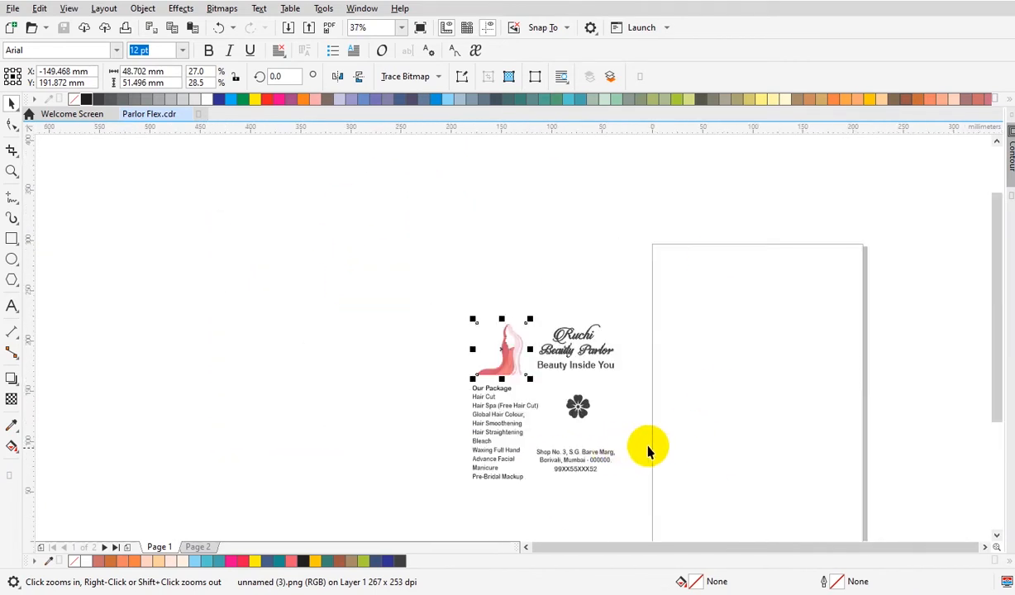
pyautogui.moveTo(434, 207); pyautogui.dragTo(932, 562)
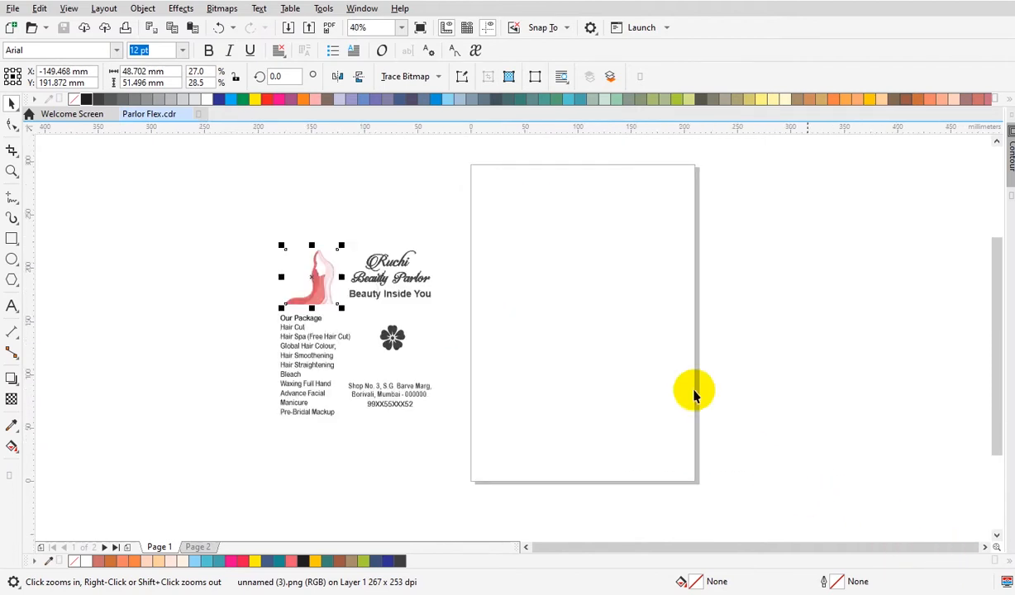
pyautogui.click(291, 156)
pyautogui.click(381, 79)
pyautogui.click(385, 95)
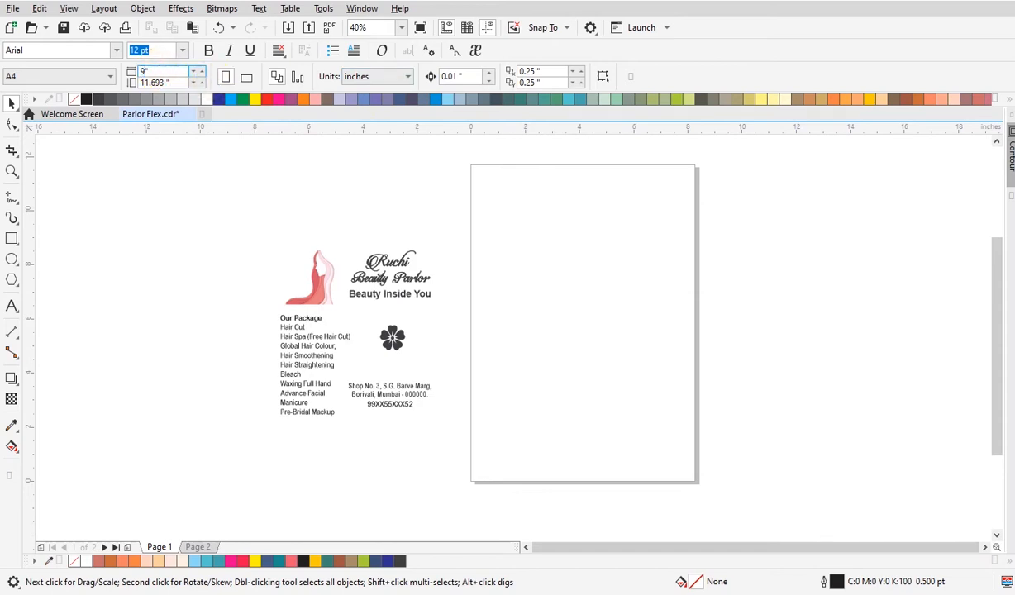
pyautogui.write('9')
pyautogui.press('Tab')
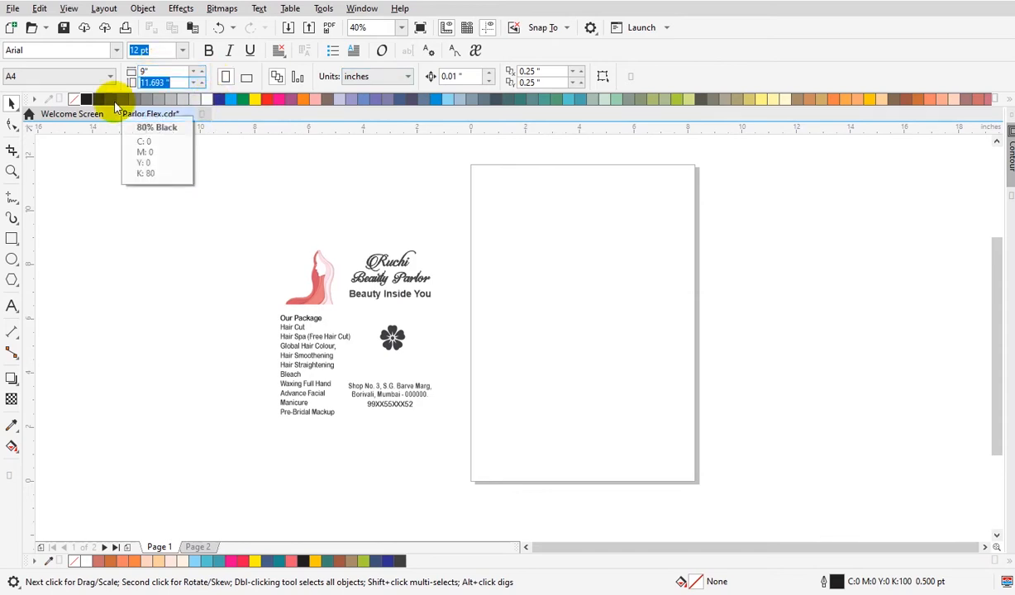
pyautogui.write('4')
pyautogui.press('Return')
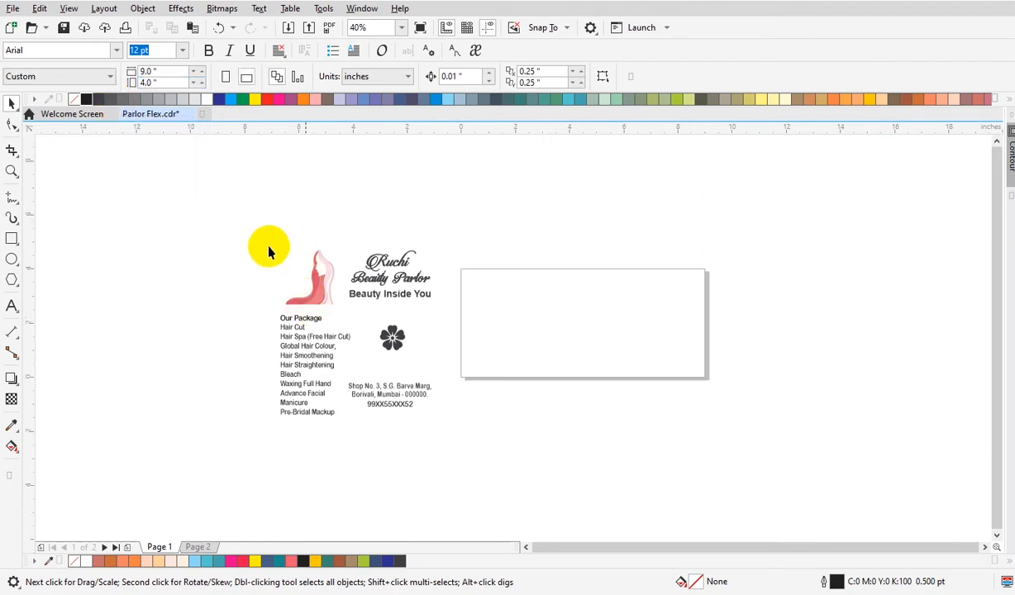
# Draw a rectangle frame matching the 9 x 4 inch page.
pyautogui.press('z')
pyautogui.moveTo(254, 228); pyautogui.dragTo(798, 435)
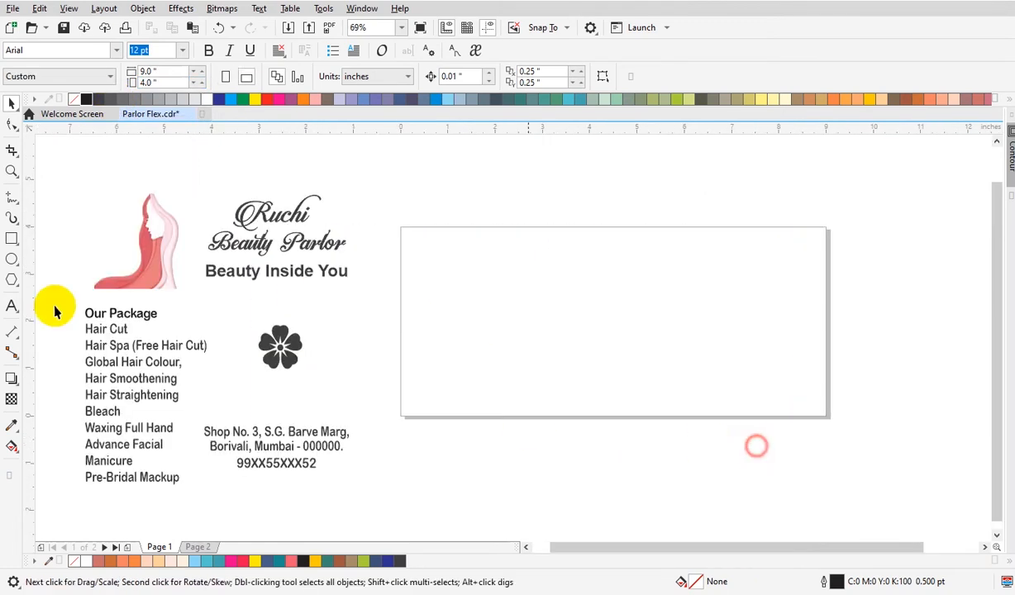
pyautogui.click(12, 244)
pyautogui.moveTo(400, 230); pyautogui.dragTo(827, 417)
pyautogui.press('space')
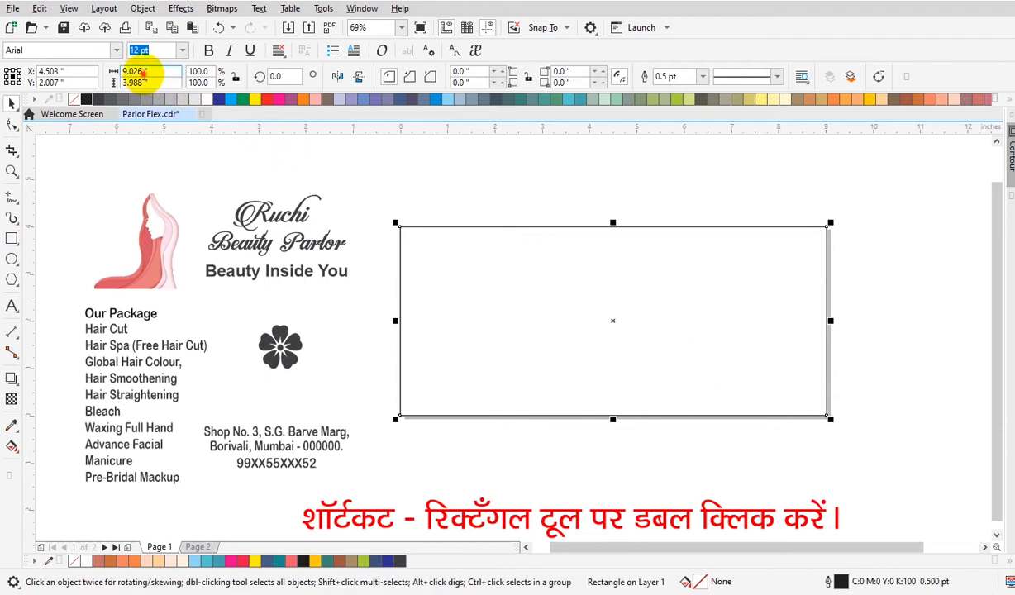
pyautogui.press('Return')
pyautogui.click(589, 491)
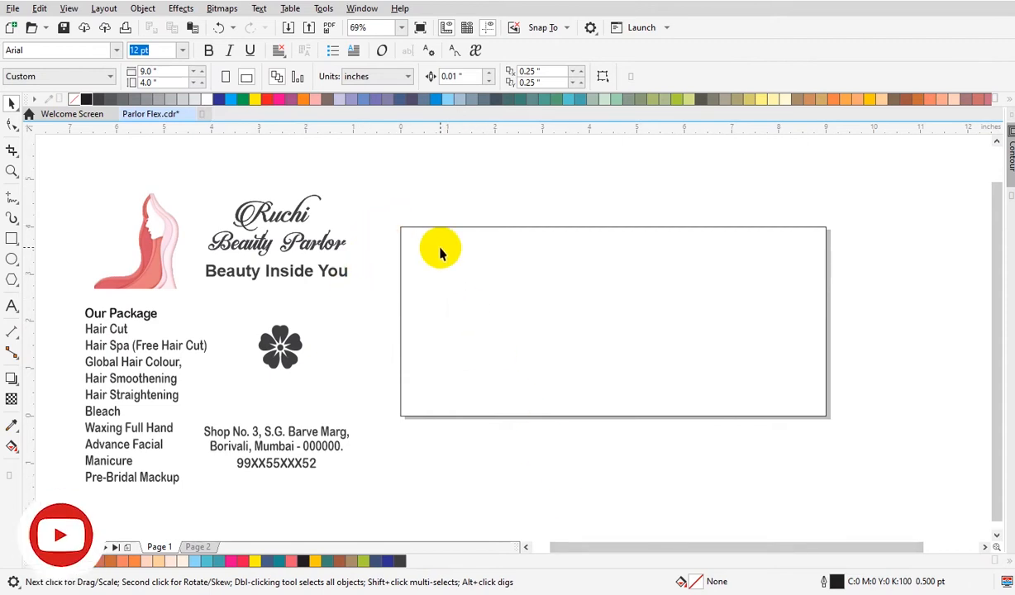
# Move the 'Ruchi Beauty Parlor' title text onto the banner and resize it.
pyautogui.click(421, 228)
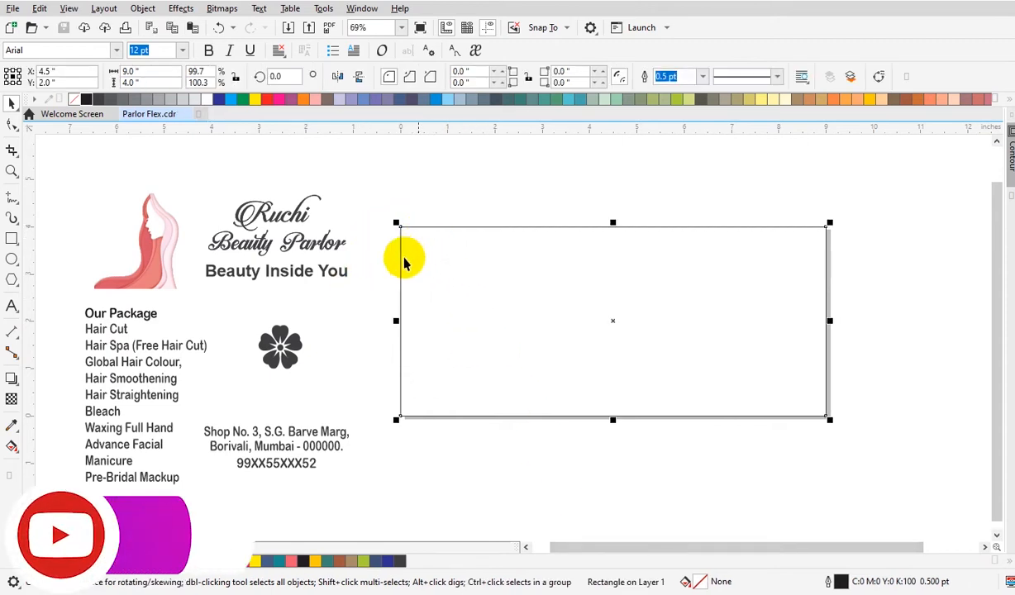
pyautogui.click(373, 263)
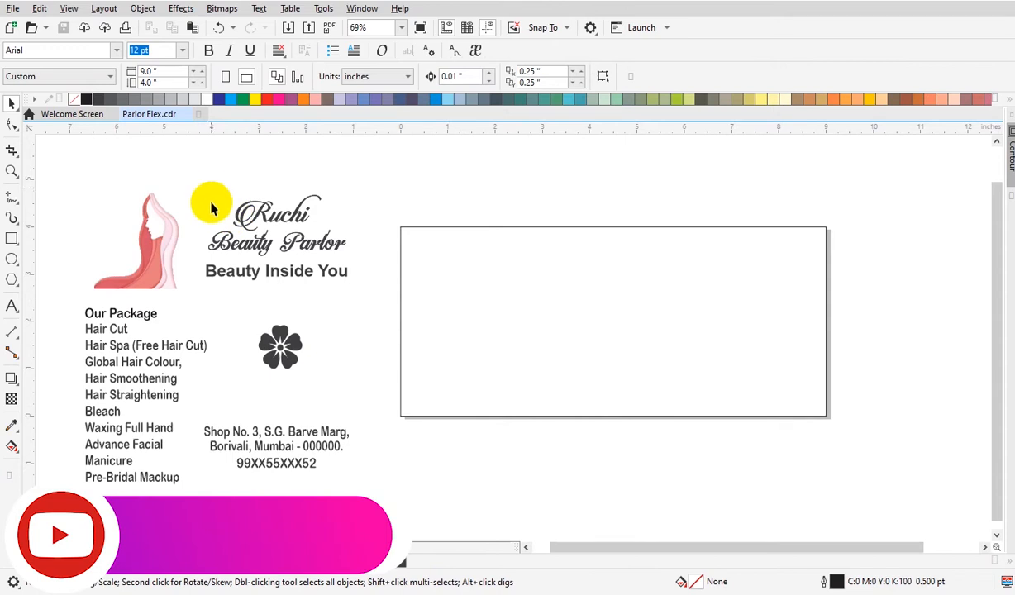
pyautogui.moveTo(201, 175); pyautogui.dragTo(370, 263)
pyautogui.moveTo(313, 245); pyautogui.dragTo(621, 365)
pyautogui.moveTo(531, 290); pyautogui.dragTo(560, 298)
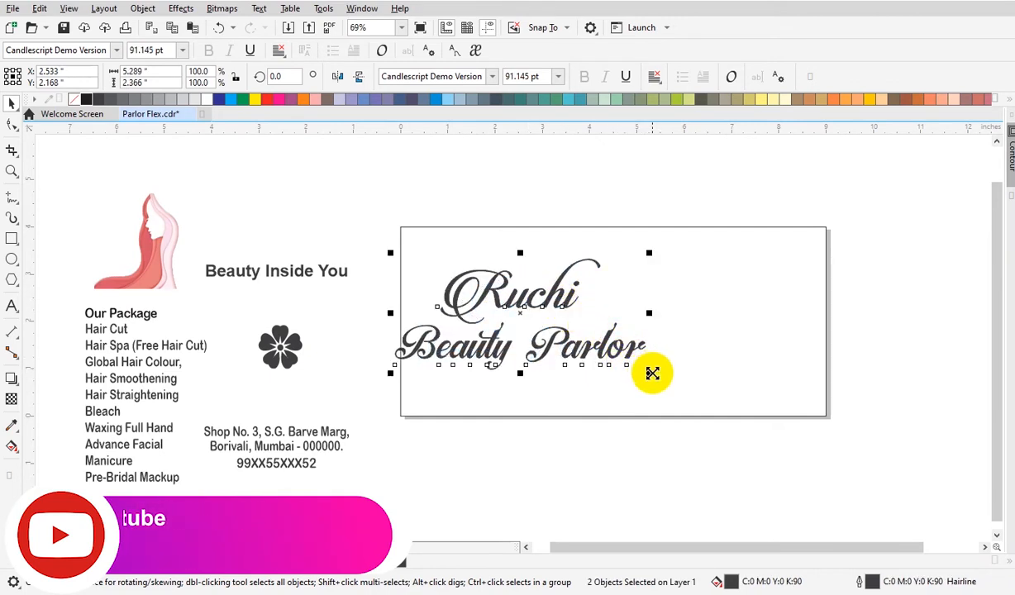
pyautogui.moveTo(650, 368); pyautogui.dragTo(523, 376)
# Reposition and resize 'Beauty Parlor' so it sits beneath the 'Ruchi' text.
pyautogui.click(688, 390)
pyautogui.click(558, 366)
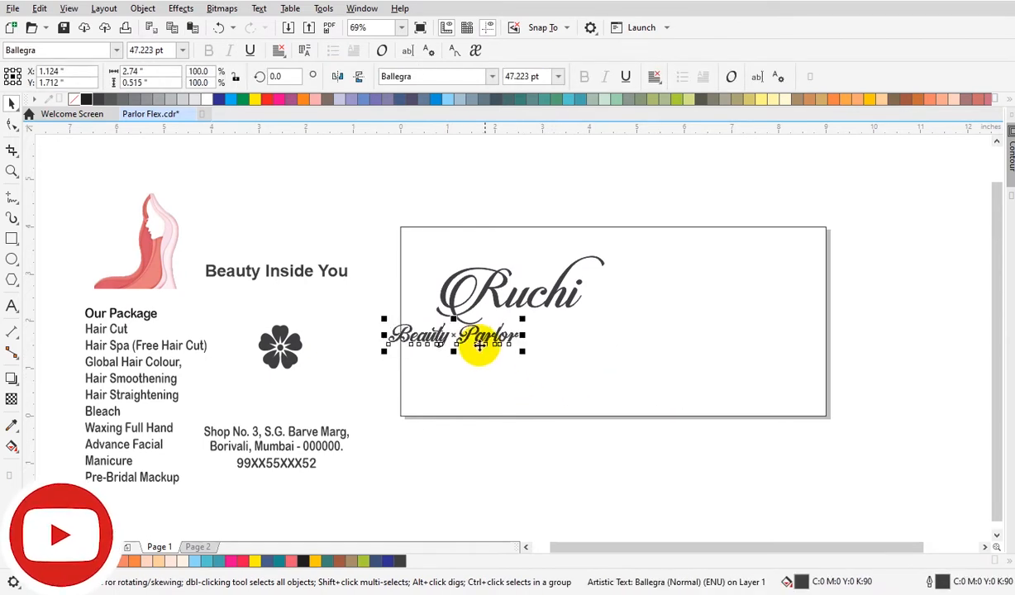
pyautogui.press('Escape')
pyautogui.press('F2')
pyautogui.click(363, 196)
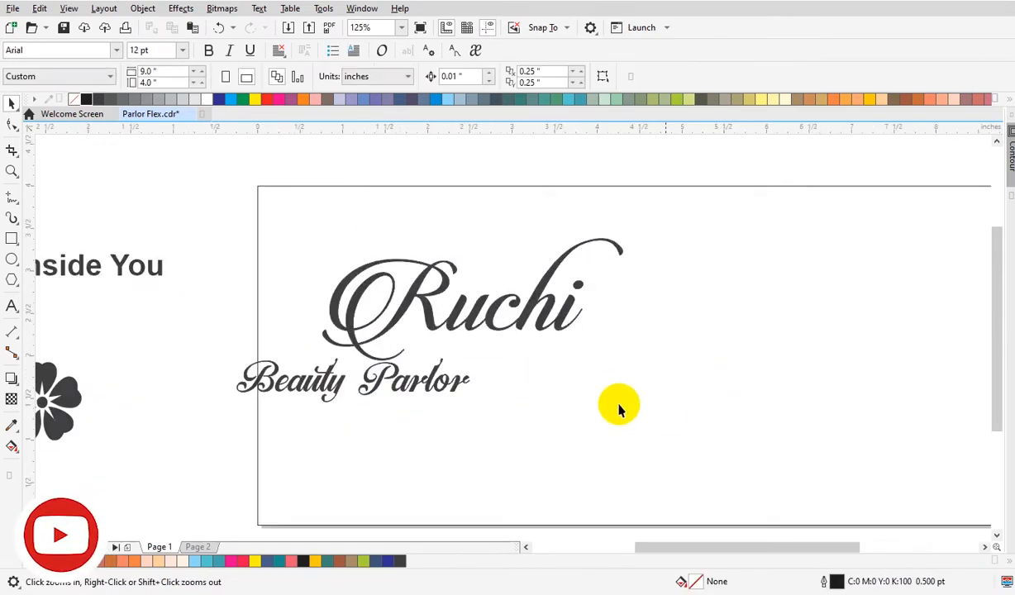
pyautogui.moveTo(324, 385); pyautogui.dragTo(499, 359)
pyautogui.moveTo(650, 388); pyautogui.dragTo(593, 390)
pyautogui.click(608, 363)
pyautogui.click(578, 302)
pyautogui.moveTo(633, 232); pyautogui.dragTo(647, 229)
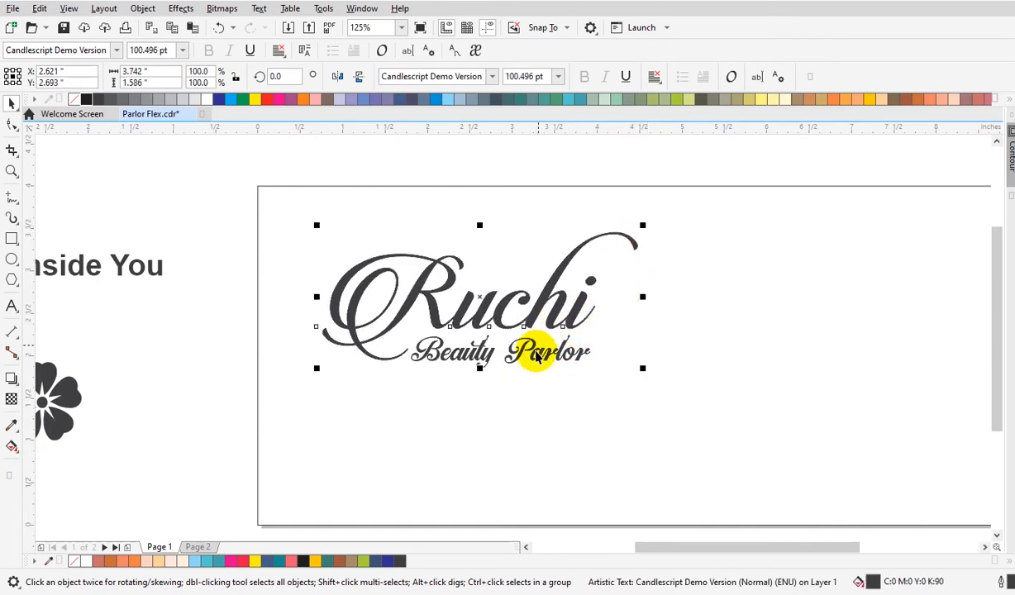
# Try to center-align 'Beauty Parlor' with 'Ruchi'.
pyautogui.keyDown('shift'); pyautogui.click(537, 352); pyautogui.keyUp('shift')
pyautogui.press('c')
pyautogui.hotkey('ctrl', 'z')
pyautogui.click(554, 397)
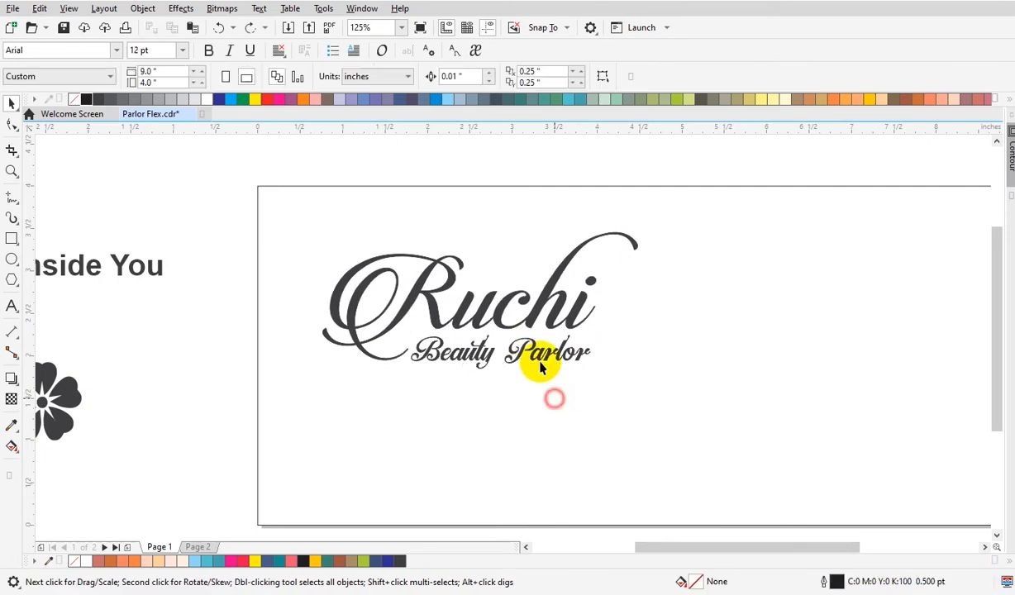
# Group the 'Ruchi' and 'Beauty Parlor' texts together.
pyautogui.moveTo(308, 197); pyautogui.dragTo(694, 417)
pyautogui.moveTo(641, 382); pyautogui.dragTo(683, 399)
pyautogui.hotkey('ctrl', 'g')
pyautogui.moveTo(571, 331)
pyautogui.mouseDown()
pyautogui.moveTo(557, 344)
pyautogui.moveTo(563, 336)
pyautogui.mouseUp()
pyautogui.scroll(-1, 603, 427)
pyautogui.press('F2')
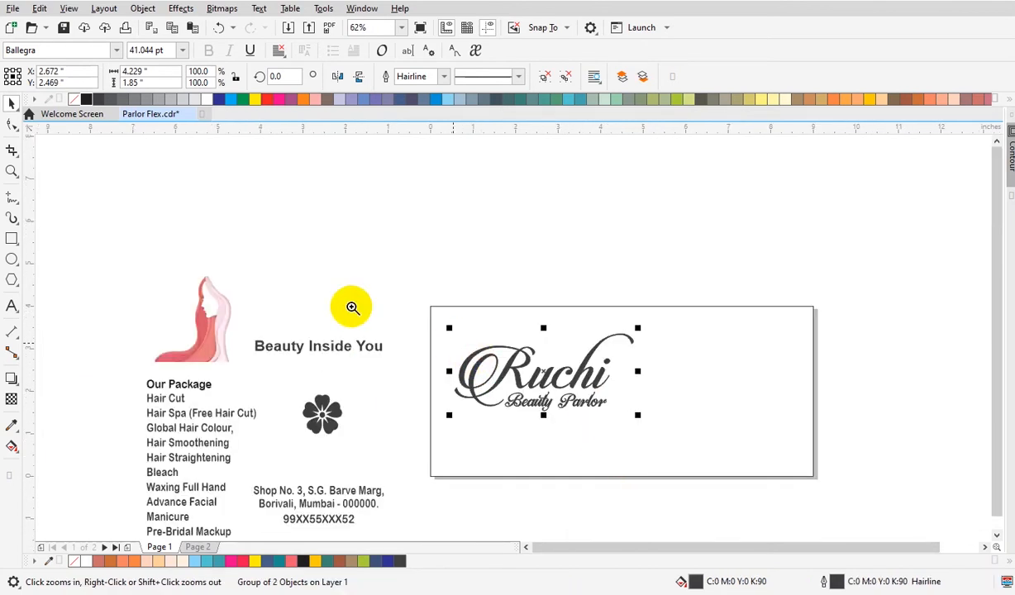
pyautogui.moveTo(139, 259); pyautogui.dragTo(899, 518)
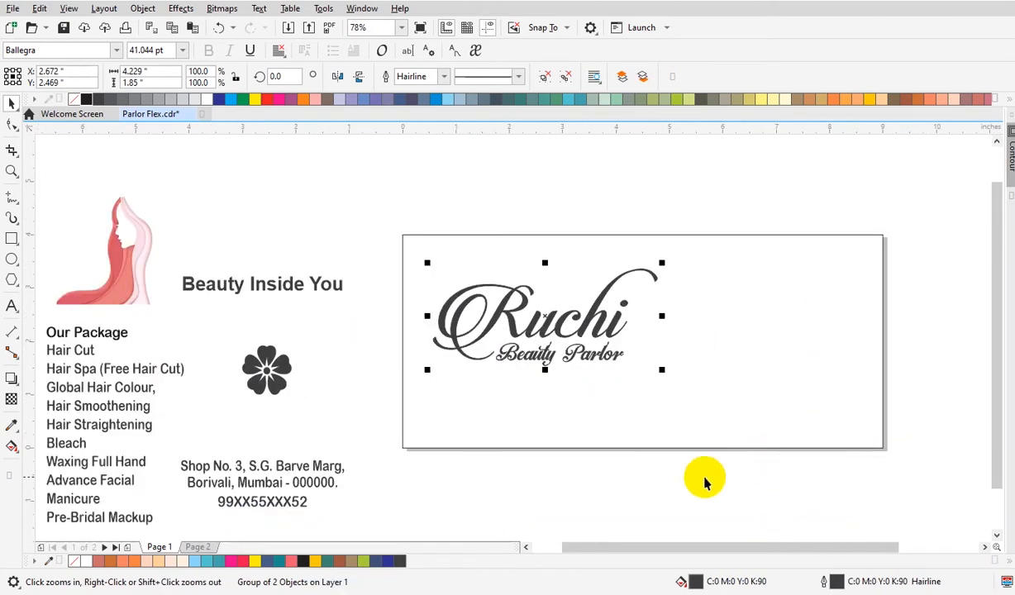
# Move the woman illustration onto the banner and set its height to 4 inches.
pyautogui.click(160, 309)
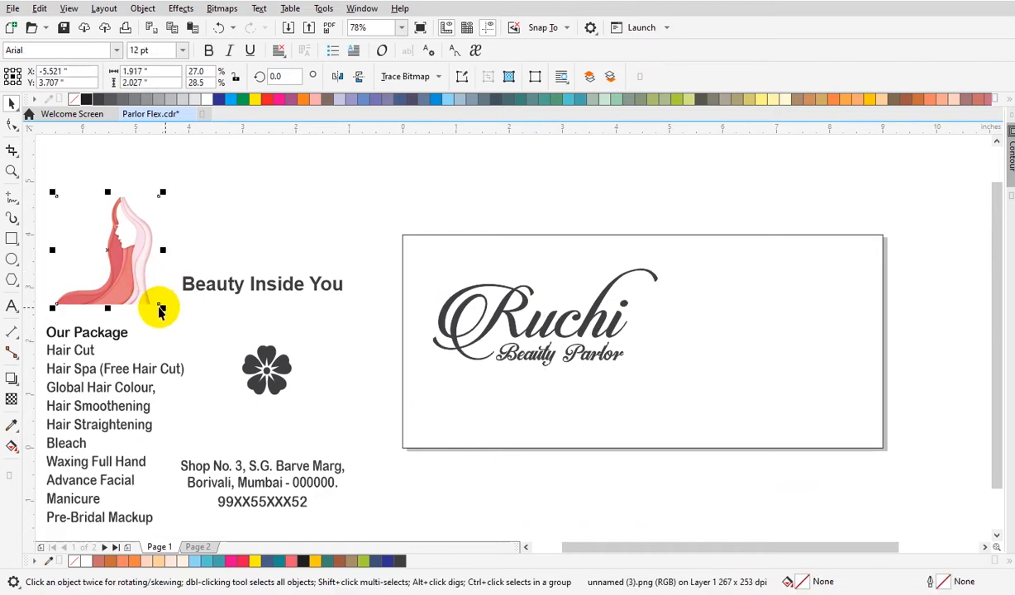
pyautogui.moveTo(150, 289); pyautogui.dragTo(797, 476)
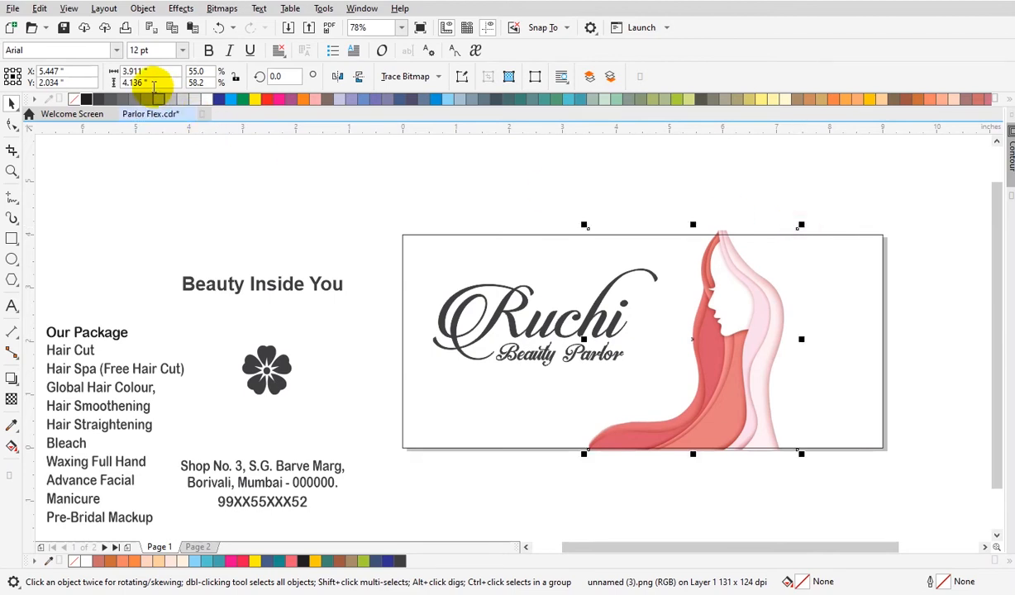
pyautogui.click(236, 76)
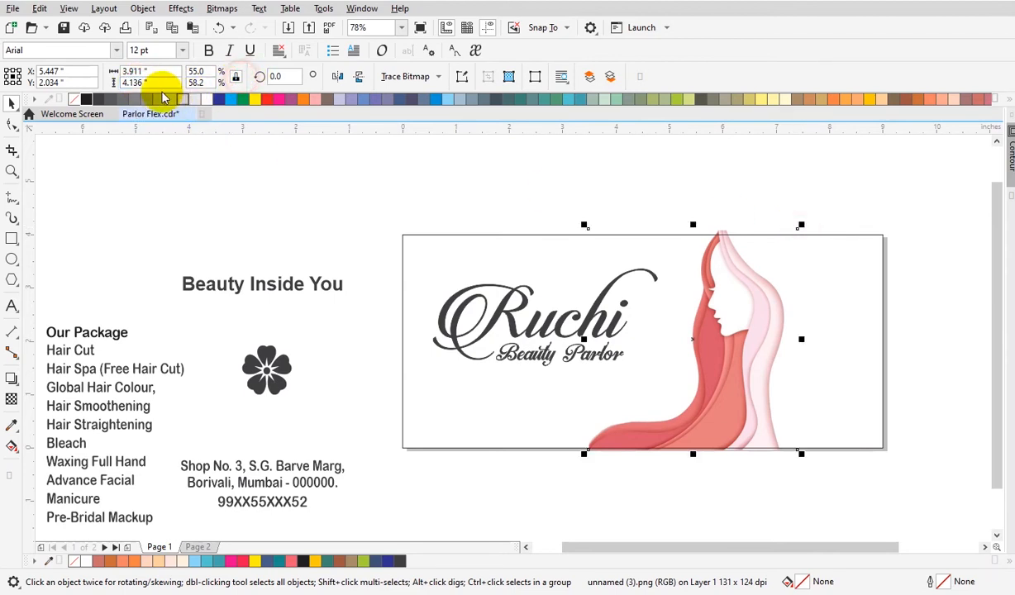
pyautogui.write('4')
pyautogui.press('Return')
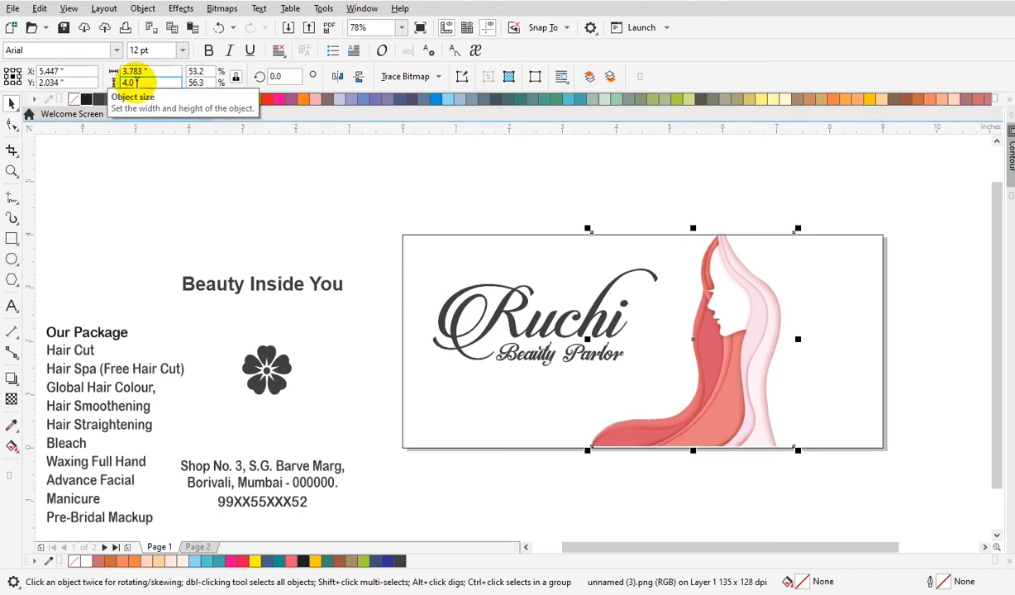
# Align the illustration to the banner's right edge and move it left closer to the title.
pyautogui.keyDown('shift'); pyautogui.click(612, 236); pyautogui.keyUp('shift')
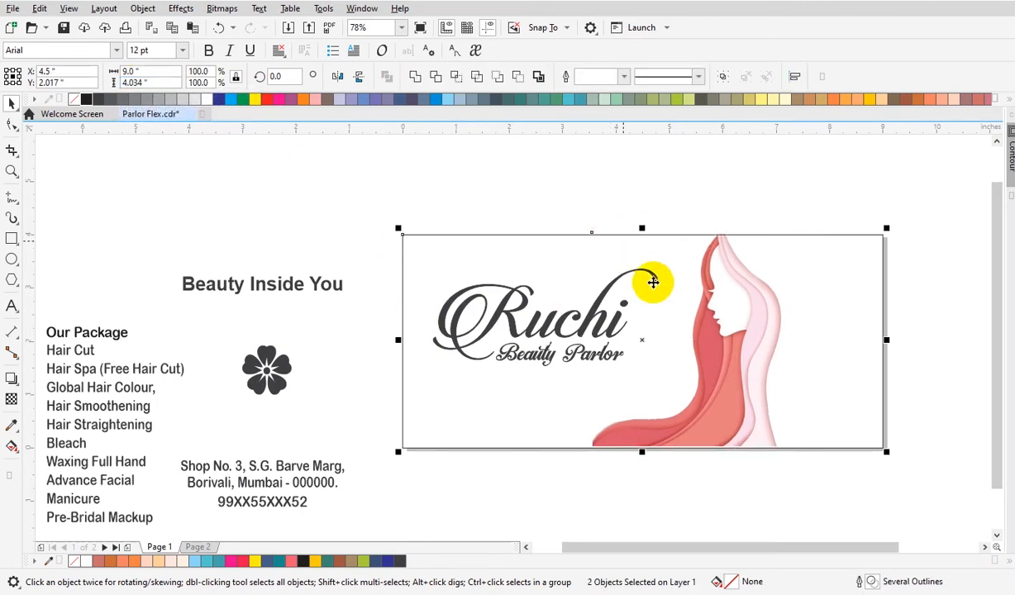
pyautogui.press('r')
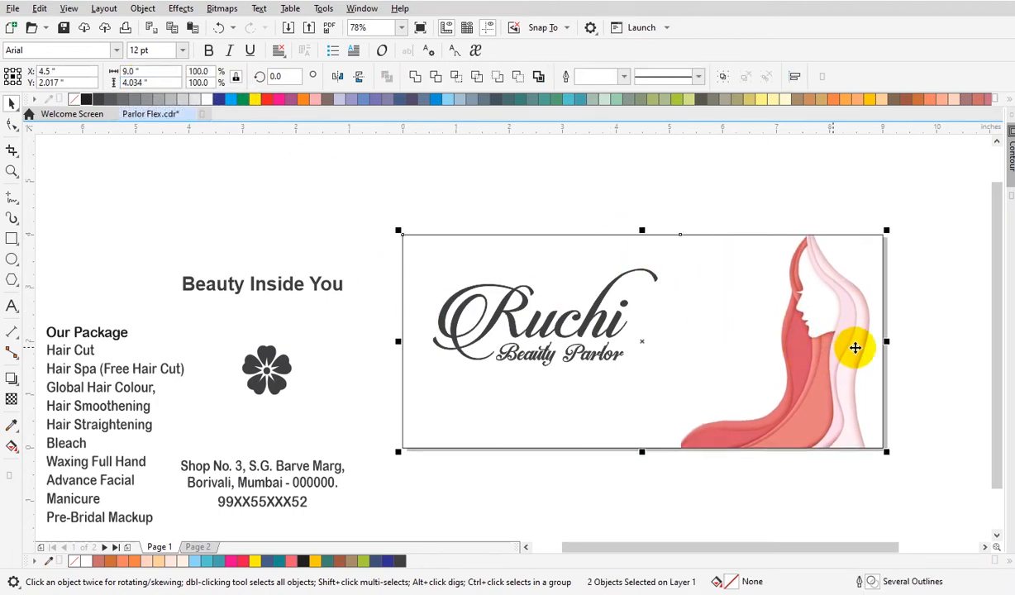
pyautogui.click(897, 345)
pyautogui.click(827, 383)
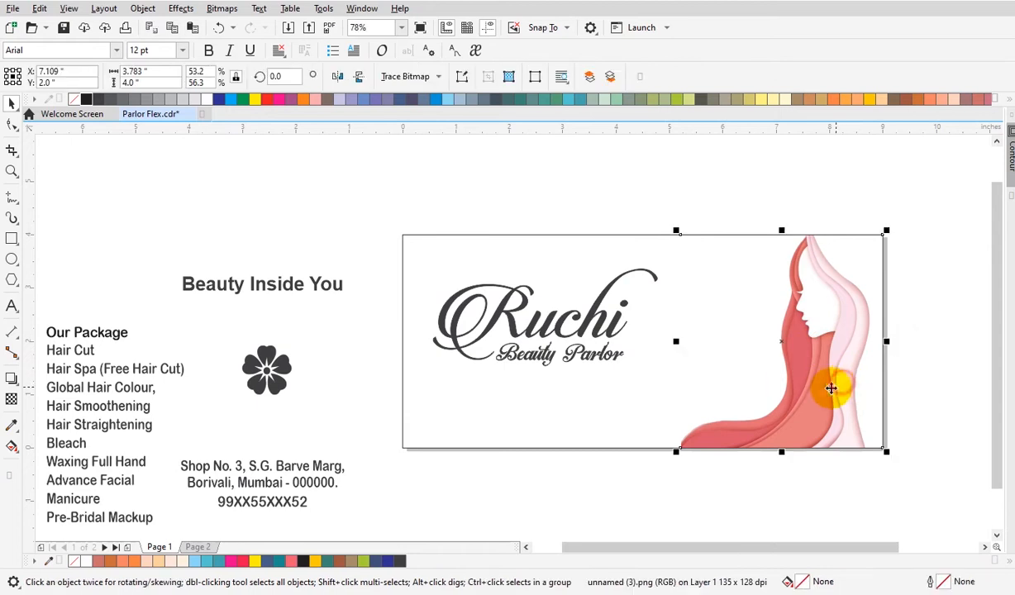
pyautogui.click(904, 415)
pyautogui.click(840, 427)
pyautogui.moveTo(820, 426); pyautogui.dragTo(721, 419)
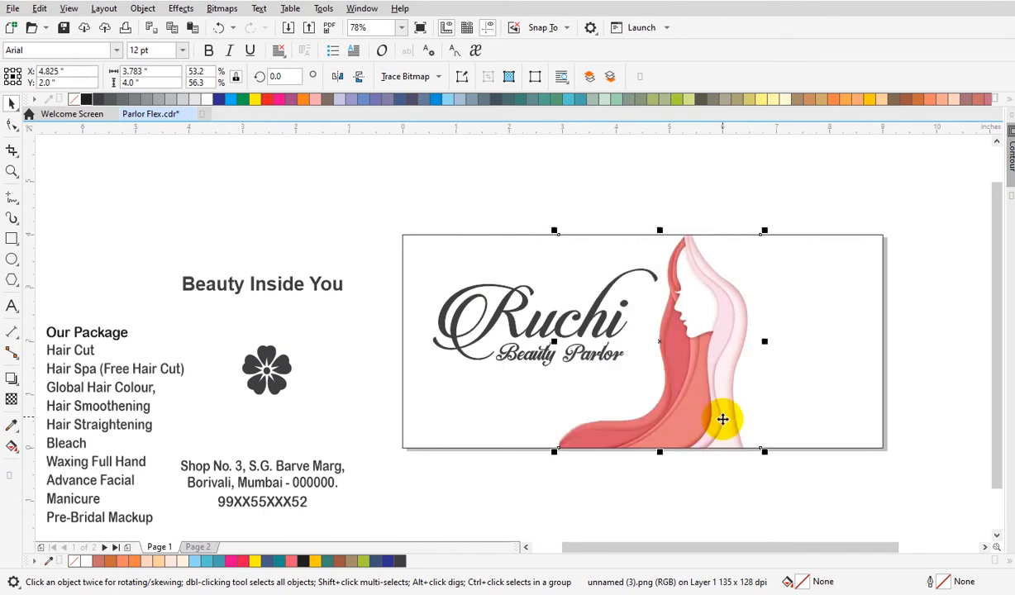
pyautogui.click(661, 521)
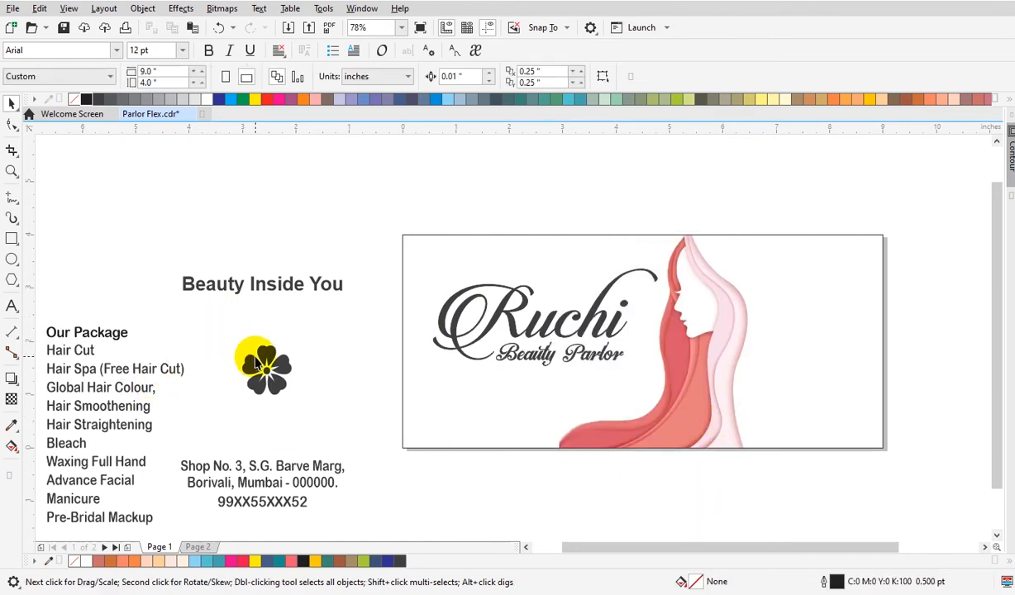
# Fill the banner rectangle with dark blue C60 M40 Y0 K40 and send it to the back.
pyautogui.click(453, 240)
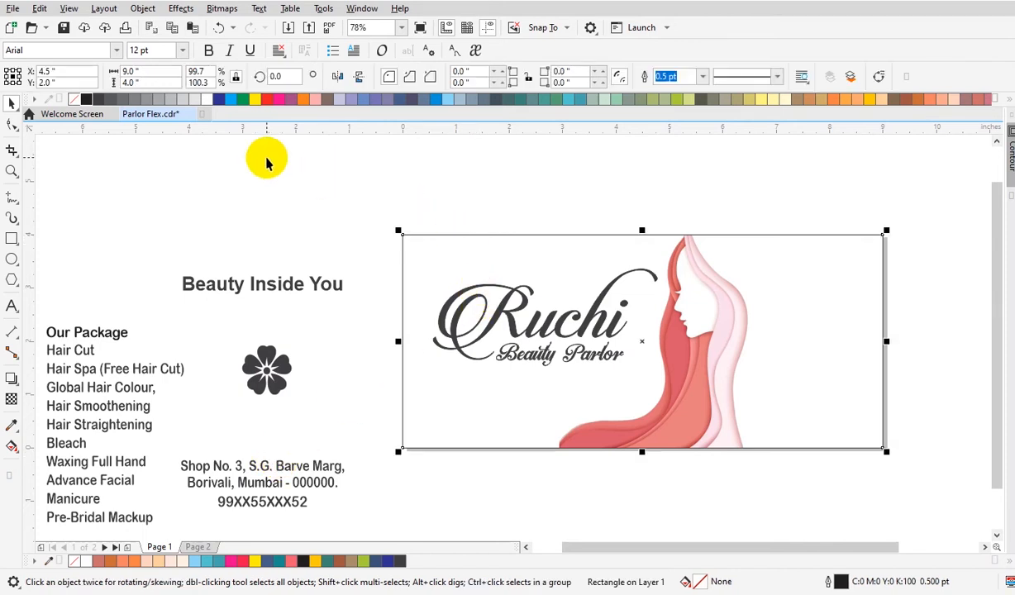
pyautogui.click(399, 99)
pyautogui.hotkey('shift', 'pagedown')
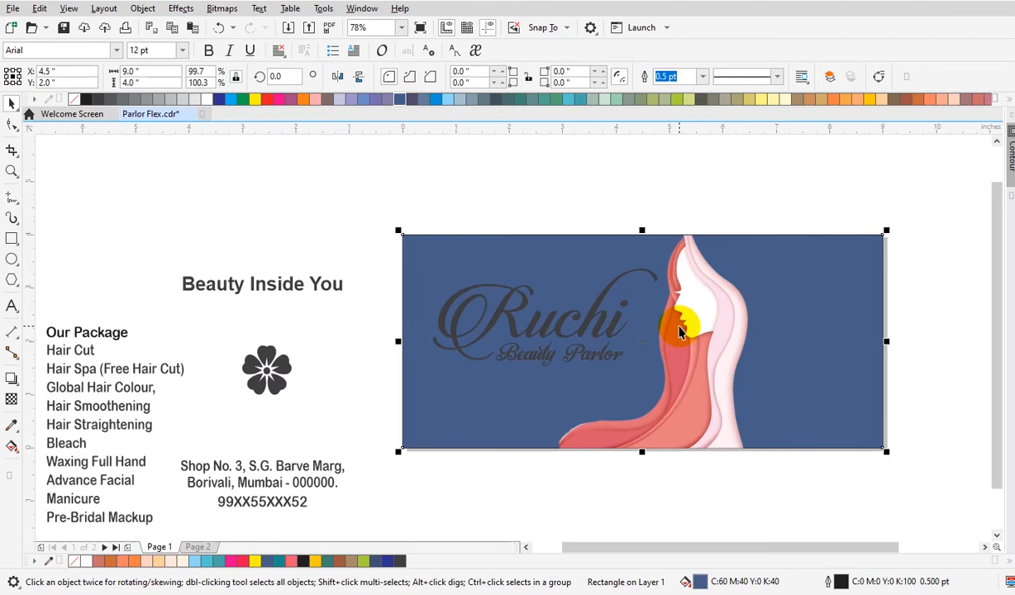
# Place the woman illustration inside the blue rectangle with PowerClip Place Inside Frame.
pyautogui.click(715, 471)
pyautogui.press('z')
pyautogui.moveTo(388, 218); pyautogui.dragTo(866, 474)
pyautogui.click(608, 437)
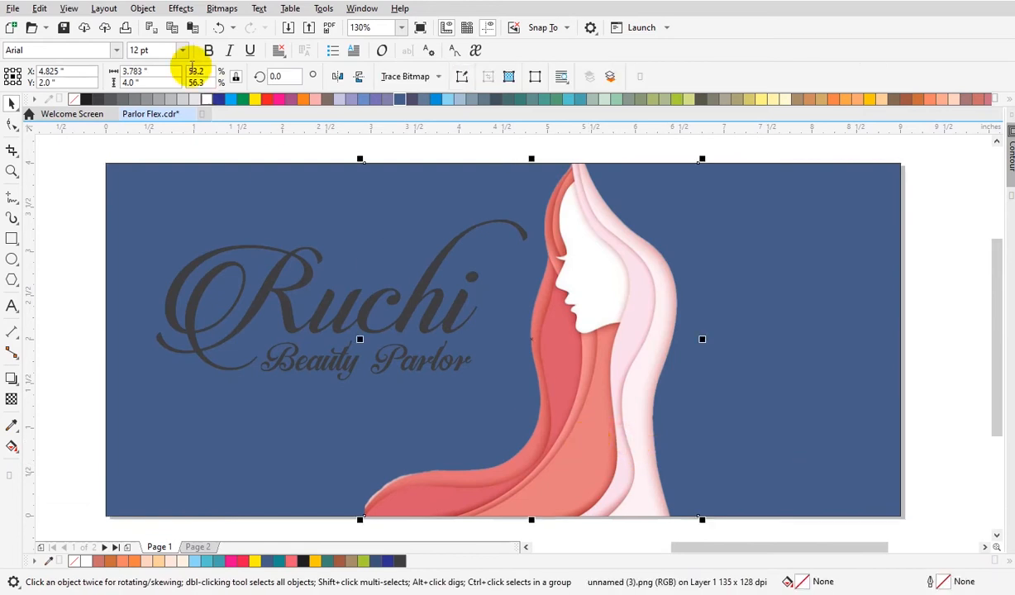
pyautogui.click(142, 9)
pyautogui.moveTo(191, 63)
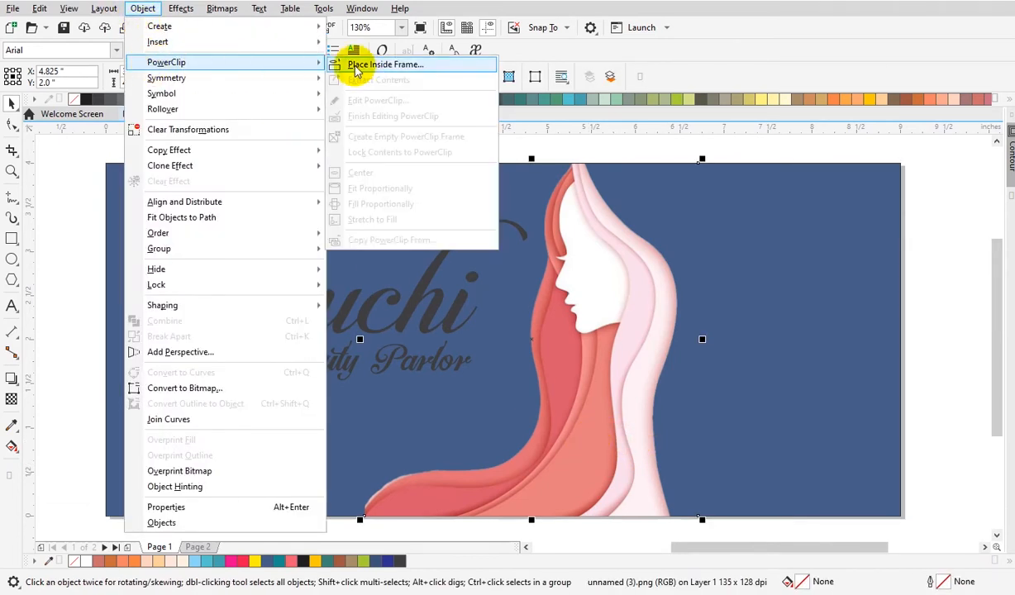
pyautogui.click(355, 65)
pyautogui.click(719, 179)
# Edit the PowerClip contents and draw a closed Bezier shape over the banner's right side, following the illustration's hair edge.
pyautogui.doubleClick(626, 304)
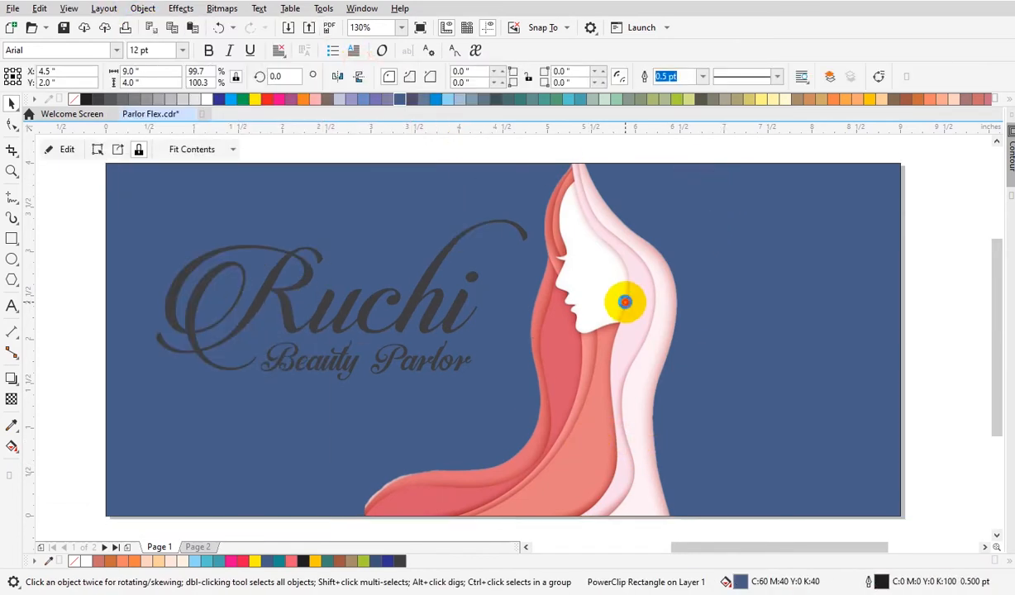
pyautogui.scroll(-2, 631, 300)
pyautogui.press('z')
pyautogui.moveTo(328, 199); pyautogui.dragTo(879, 430)
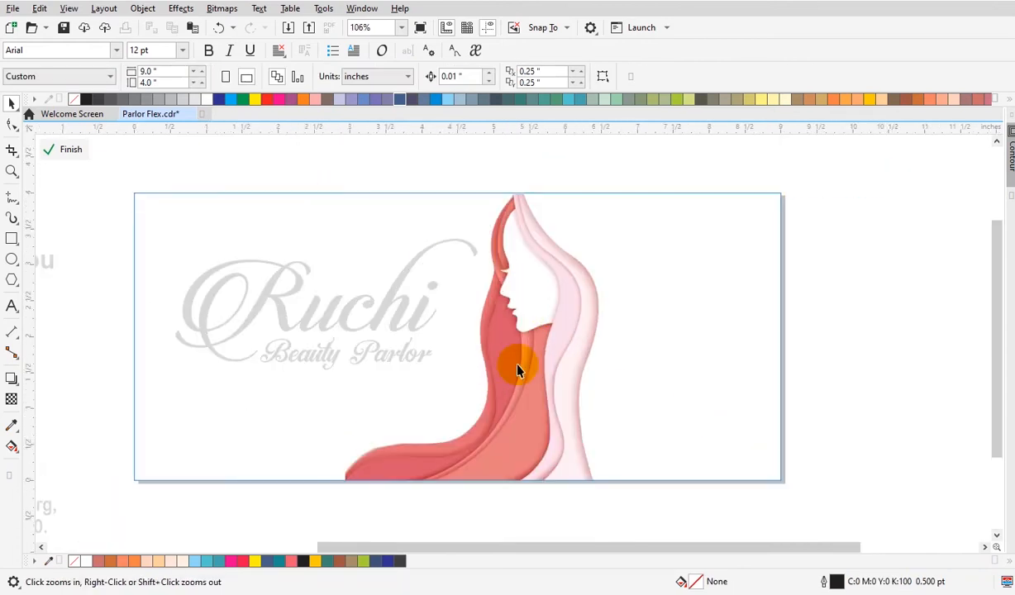
pyautogui.click(12, 200)
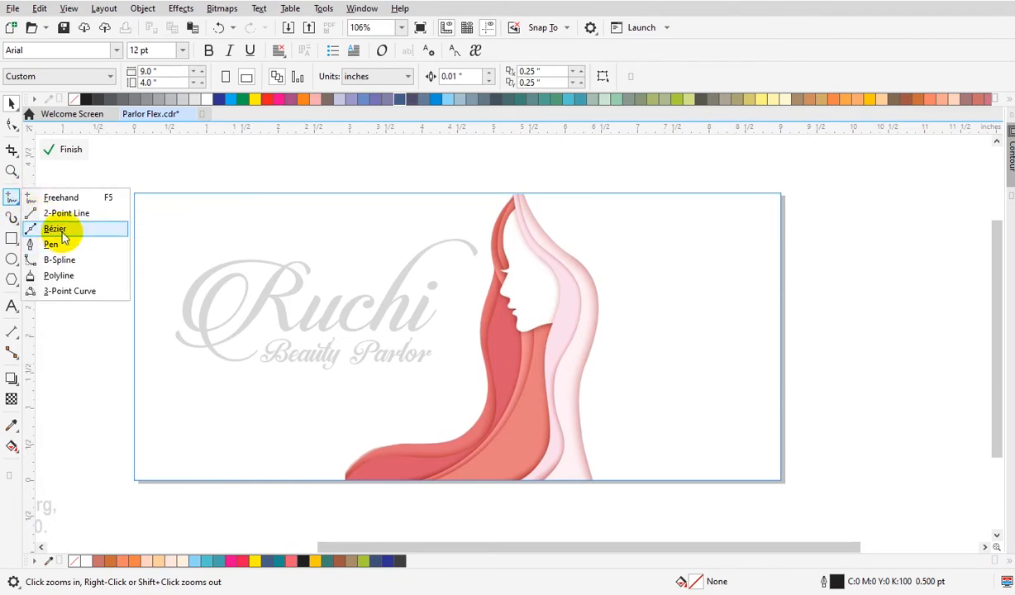
pyautogui.click(56, 229)
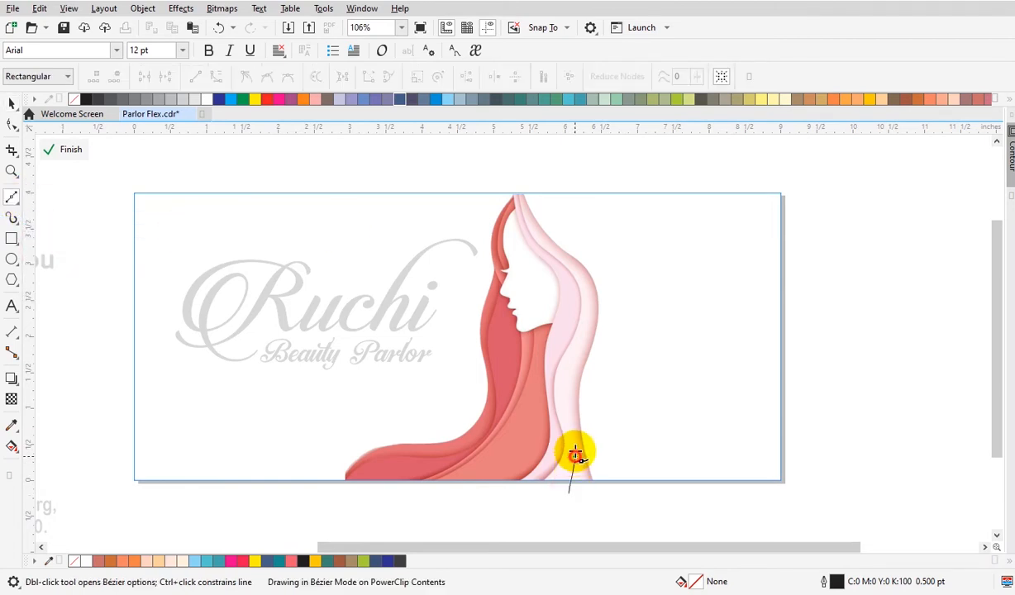
pyautogui.moveTo(576, 347); pyautogui.dragTo(555, 252)
pyautogui.click(517, 184)
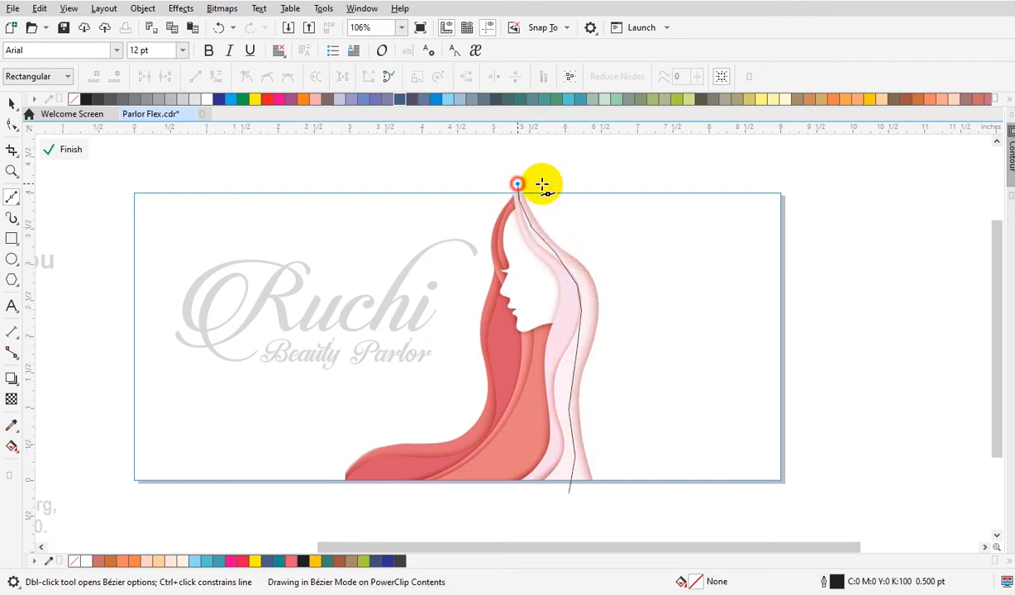
pyautogui.click(799, 185)
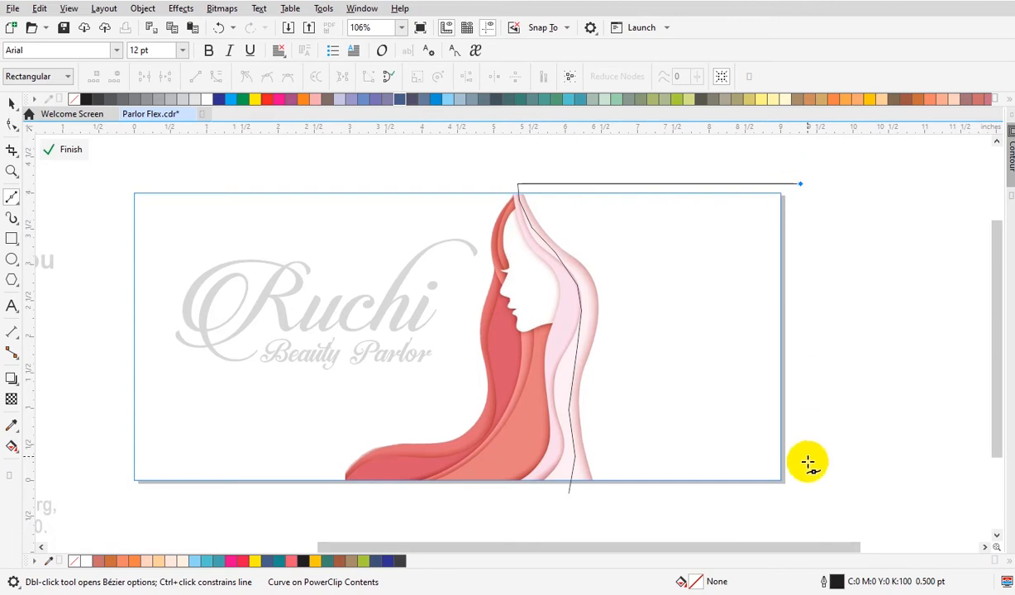
pyautogui.click(801, 484)
pyautogui.click(569, 493)
pyautogui.press('space')
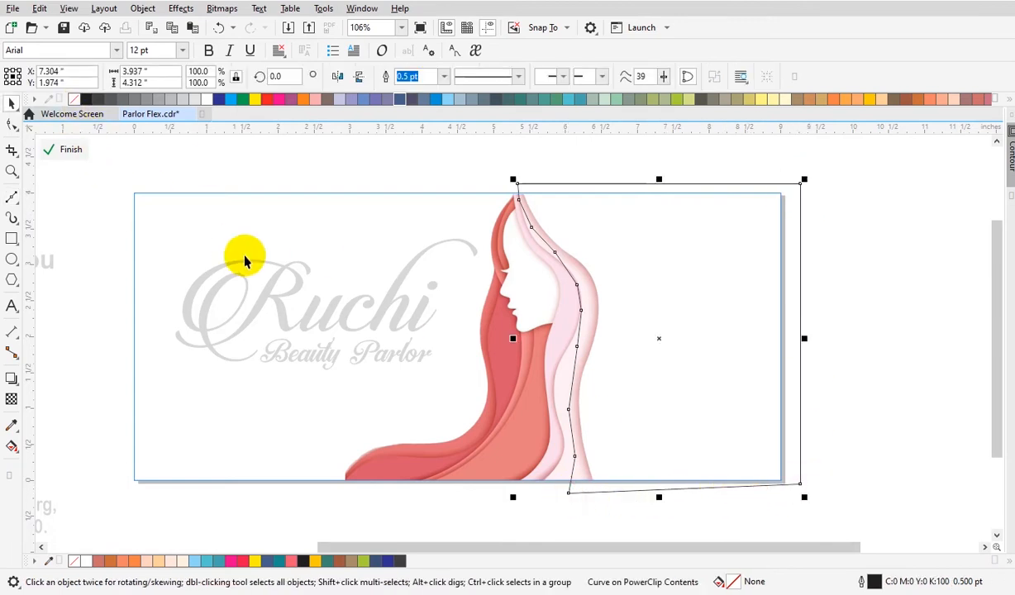
# Adjust the new shape's lower corner, fill it white and remove its outline.
pyautogui.click(11, 124)
pyautogui.moveTo(801, 488); pyautogui.dragTo(800, 493)
pyautogui.press('space')
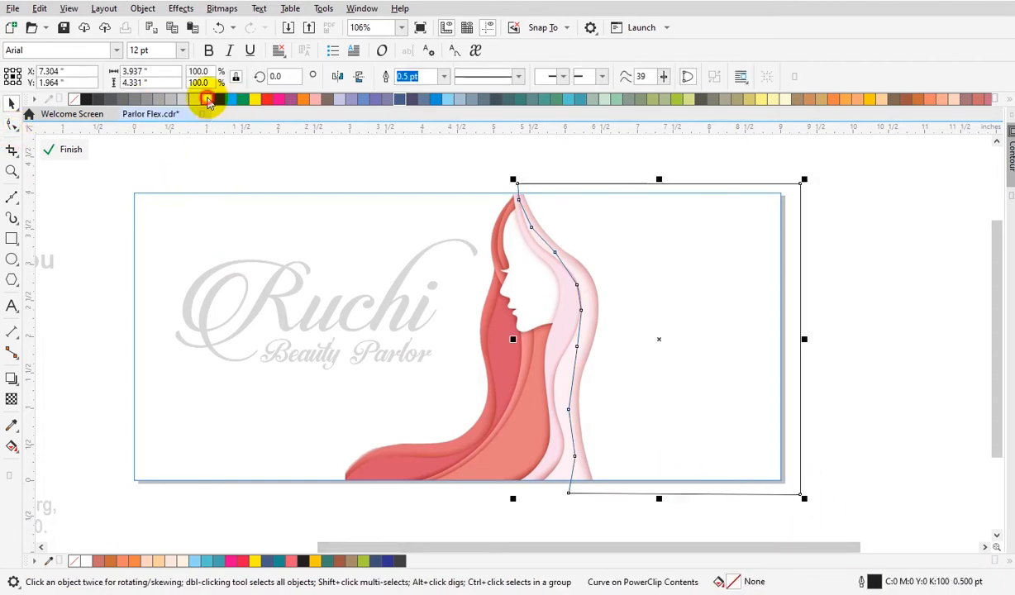
pyautogui.click(207, 100)
pyautogui.click(860, 335)
pyautogui.click(556, 375)
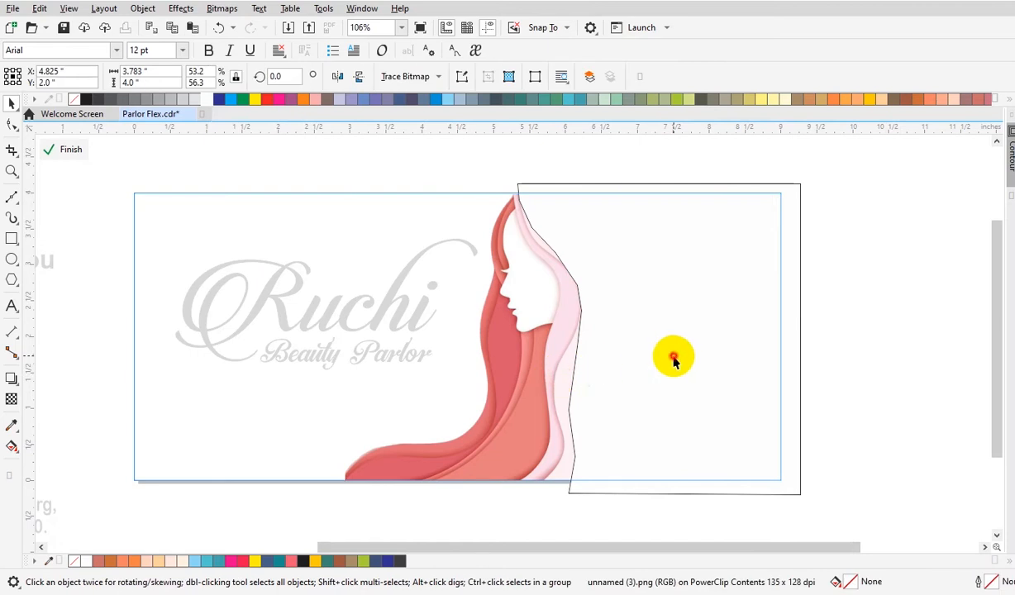
pyautogui.click(673, 357)
pyautogui.click(74, 101)
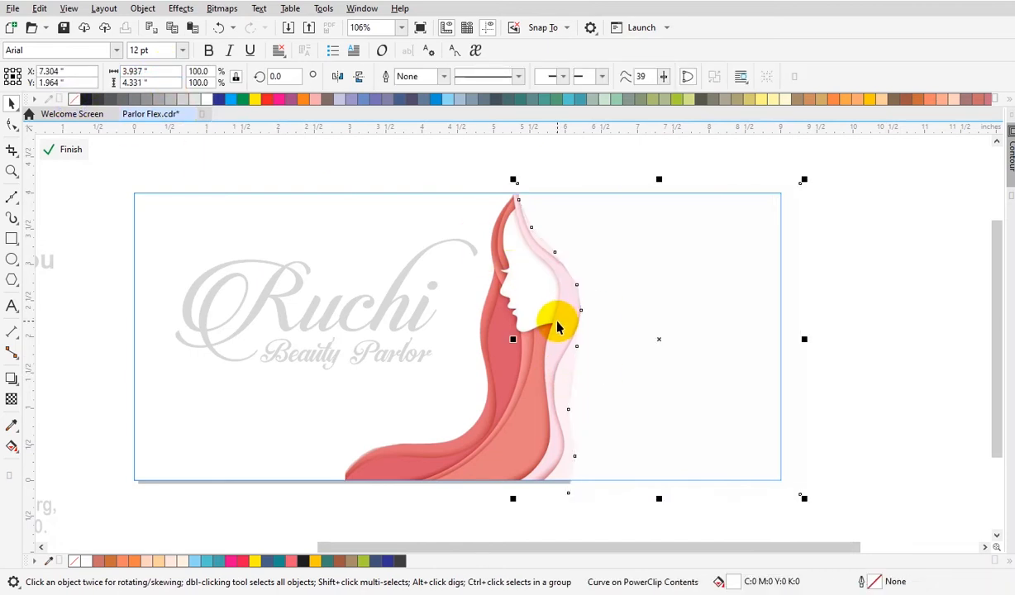
pyautogui.click(861, 343)
# Bring the woman illustration to the front of the white shape and finish editing the PowerClip.
pyautogui.click(513, 380)
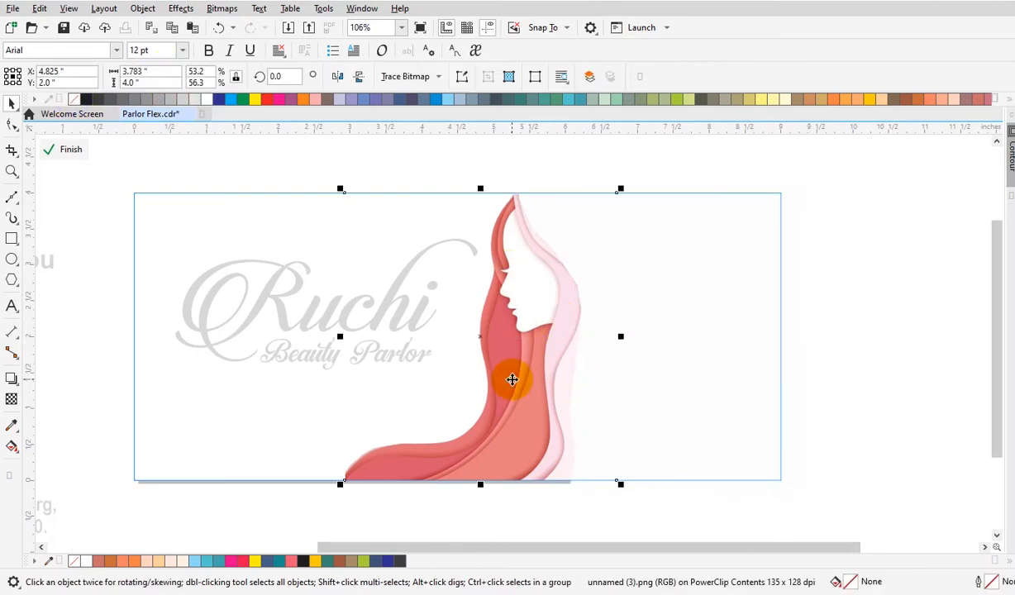
pyautogui.hotkey('shift', 'pageup')
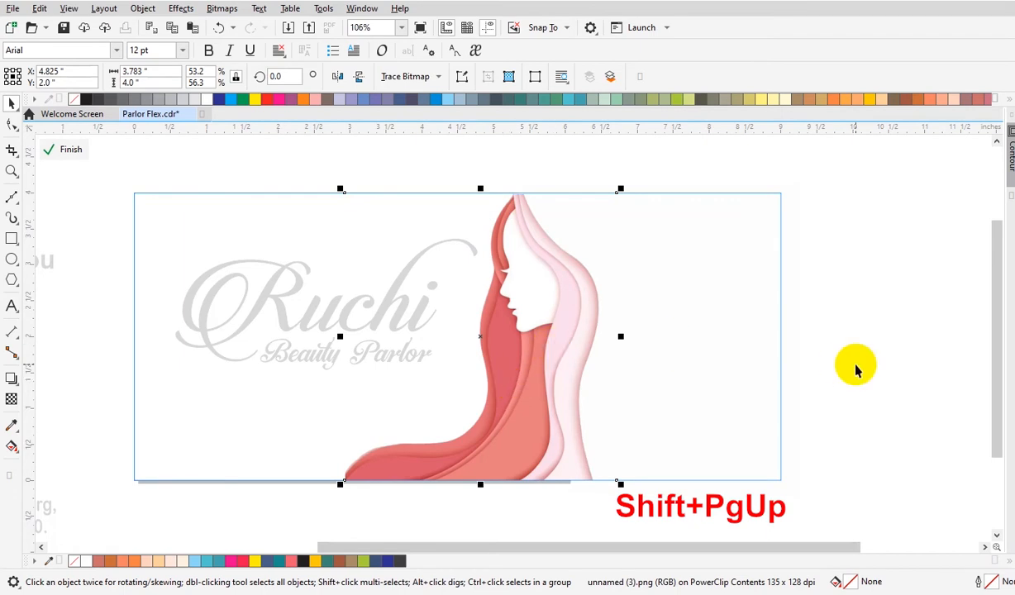
pyautogui.keyDown('ctrl'); pyautogui.click(856, 365); pyautogui.keyUp('ctrl')
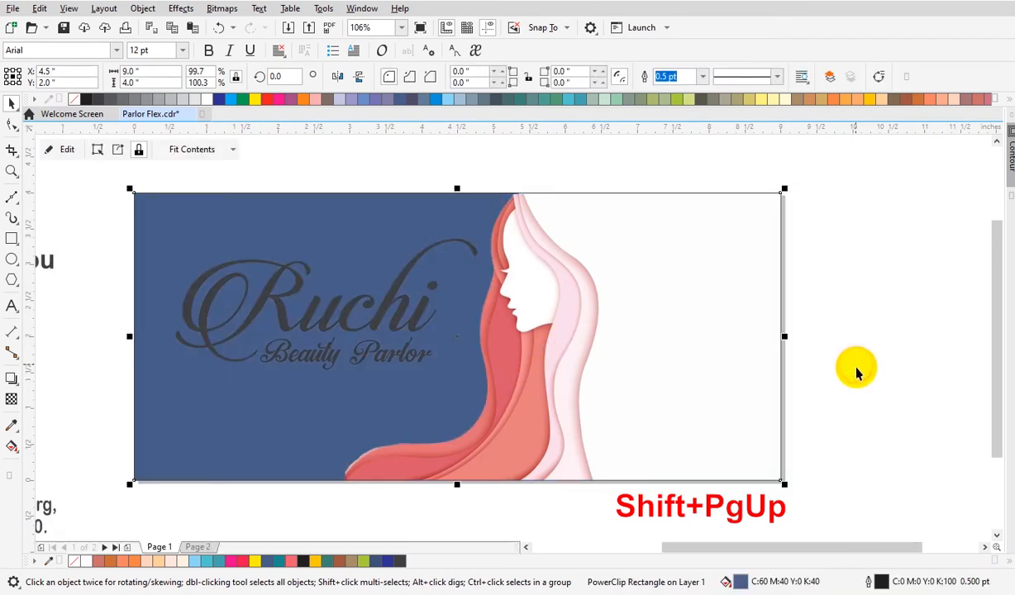
# Move the flower icon onto the banner above the Ruchi title.
pyautogui.click(438, 501)
pyautogui.scroll(-3, 438, 499)
pyautogui.press('z')
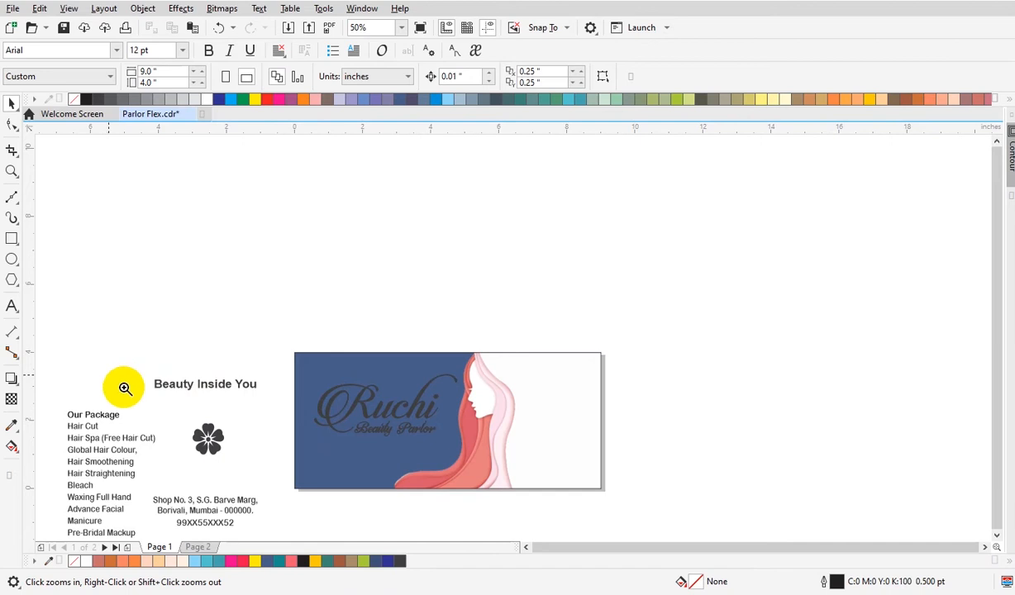
pyautogui.rightClick(165, 417)
pyautogui.moveTo(113, 381); pyautogui.dragTo(467, 498)
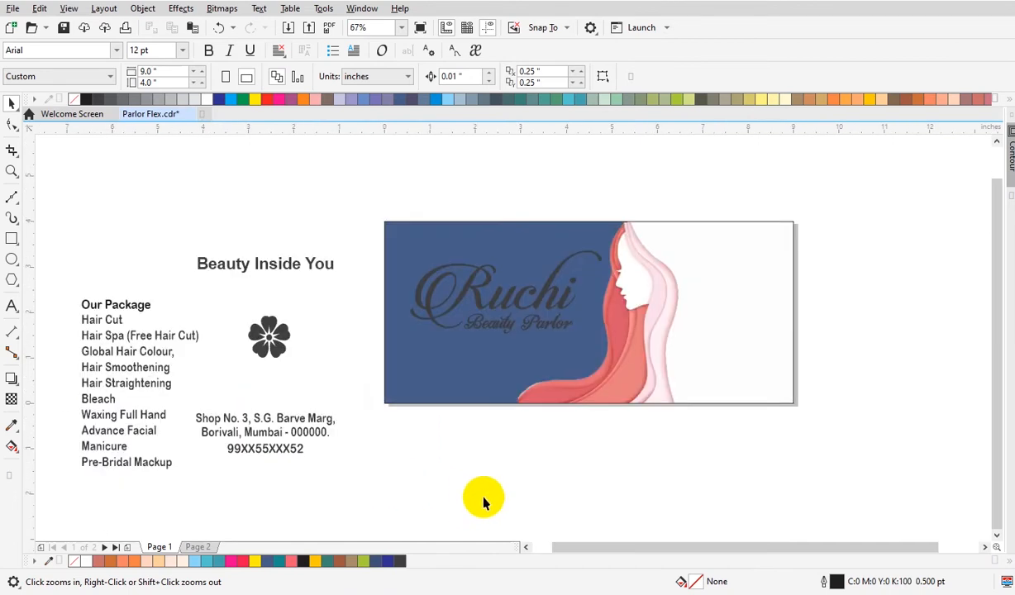
pyautogui.press('space')
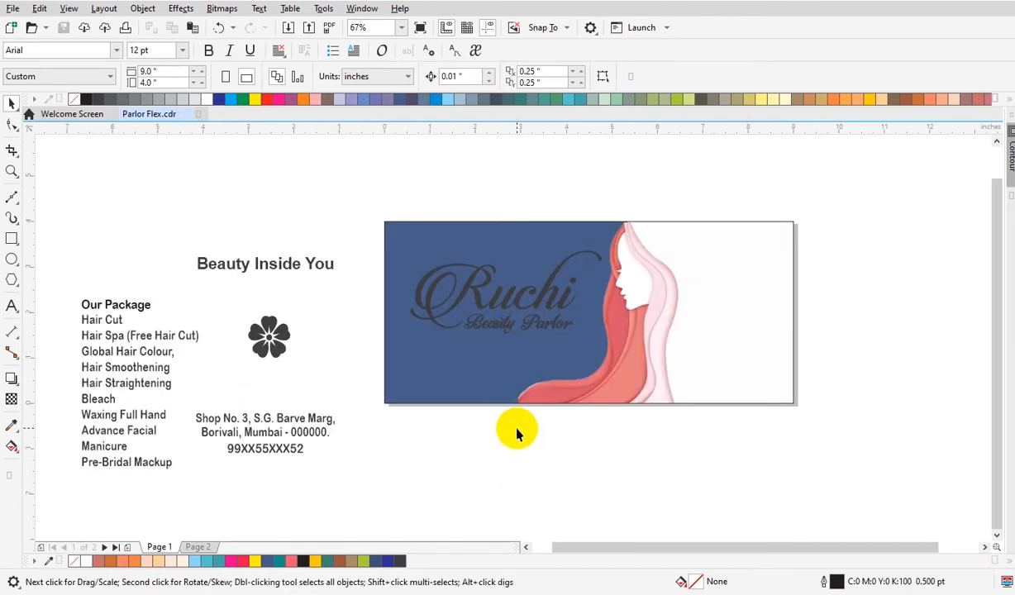
pyautogui.click(430, 229)
pyautogui.click(400, 454)
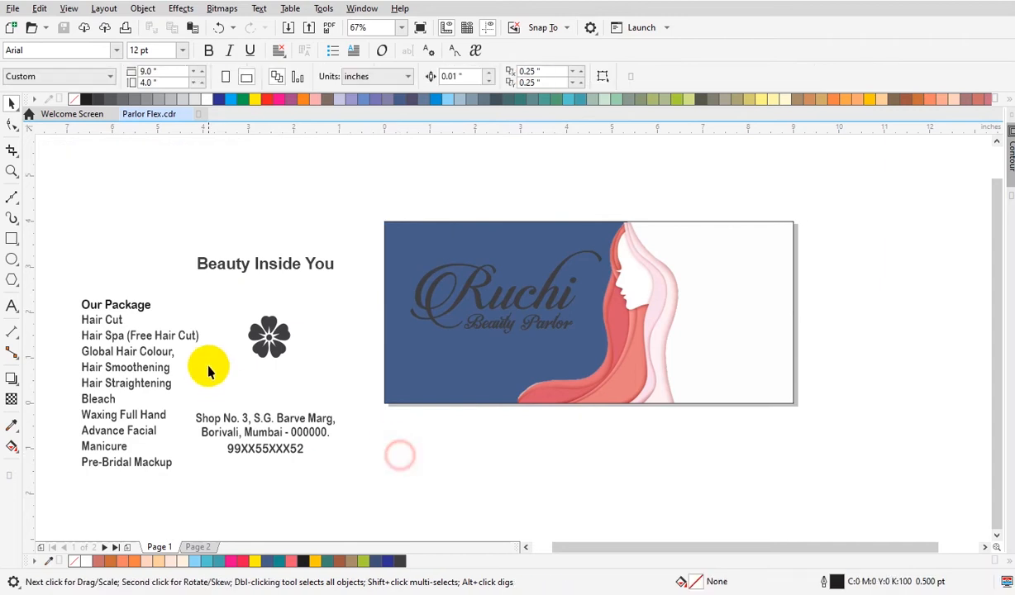
pyautogui.click(272, 340)
pyautogui.moveTo(272, 339); pyautogui.dragTo(526, 272)
pyautogui.press('z')
pyautogui.moveTo(355, 208); pyautogui.dragTo(712, 415)
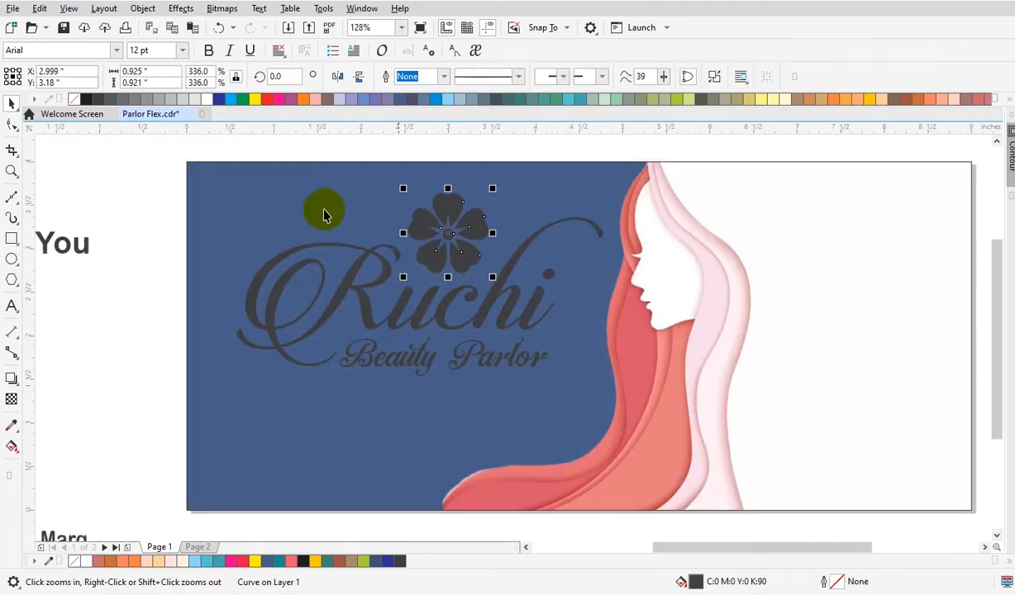
# Move the address text to the banner's lower right corner and set its font size to 15 pt.
pyautogui.scroll(-1, 553, 359)
pyautogui.click(537, 484)
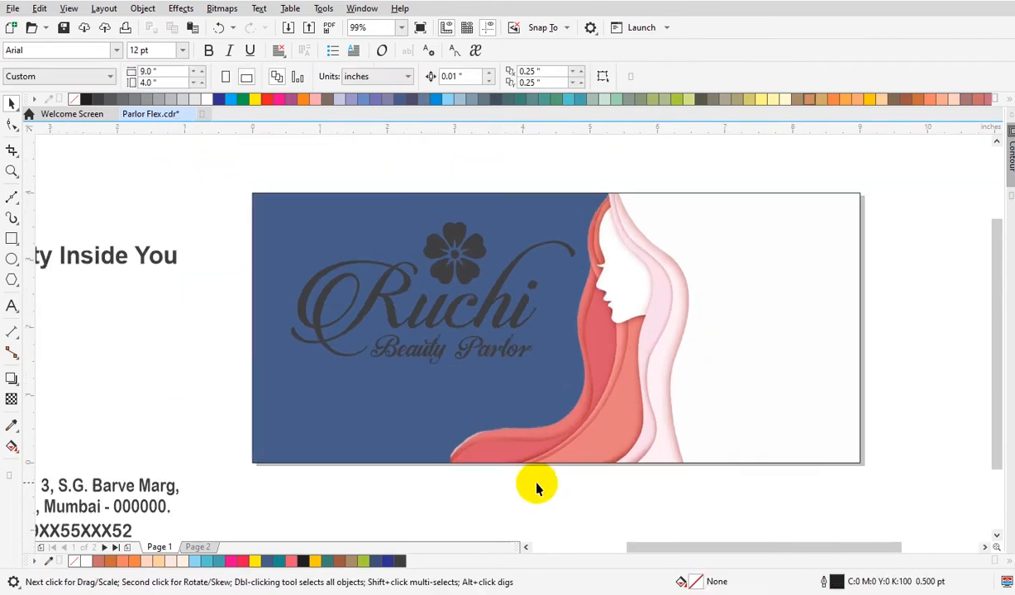
pyautogui.click(157, 494)
pyautogui.moveTo(157, 488); pyautogui.dragTo(843, 399)
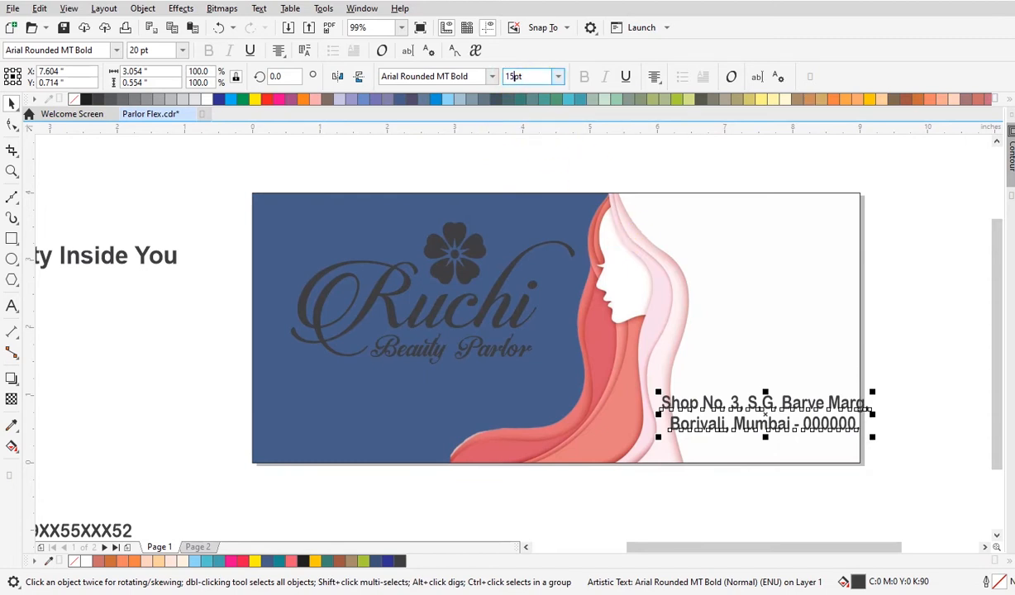
pyautogui.write('15pt')
pyautogui.press('Return')
# Move the phone number below the address and set its font size to 22 pt.
pyautogui.moveTo(99, 537); pyautogui.dragTo(791, 451)
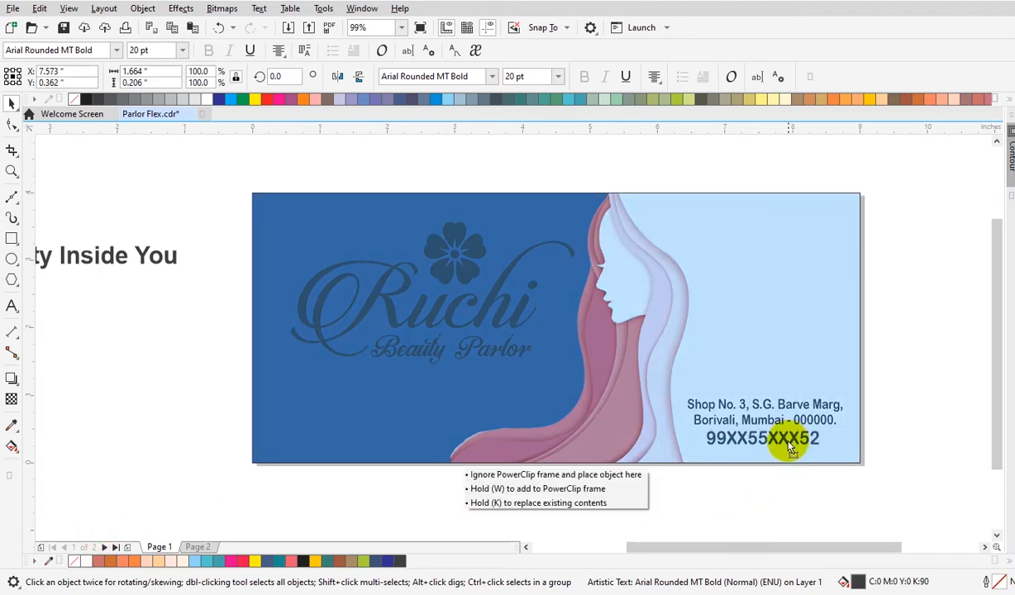
pyautogui.moveTo(789, 445); pyautogui.dragTo(788, 444)
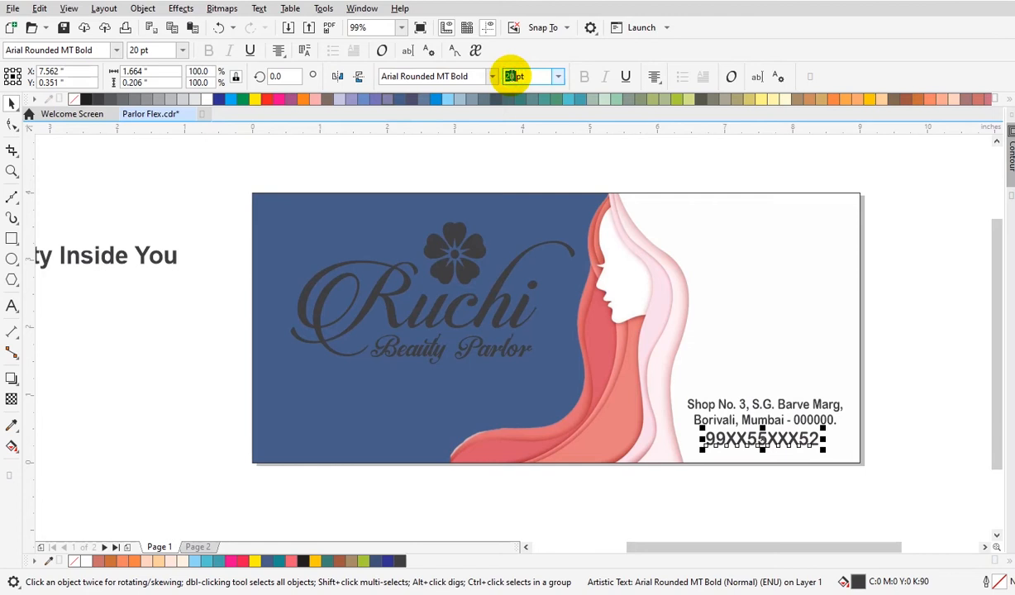
pyautogui.write('2')
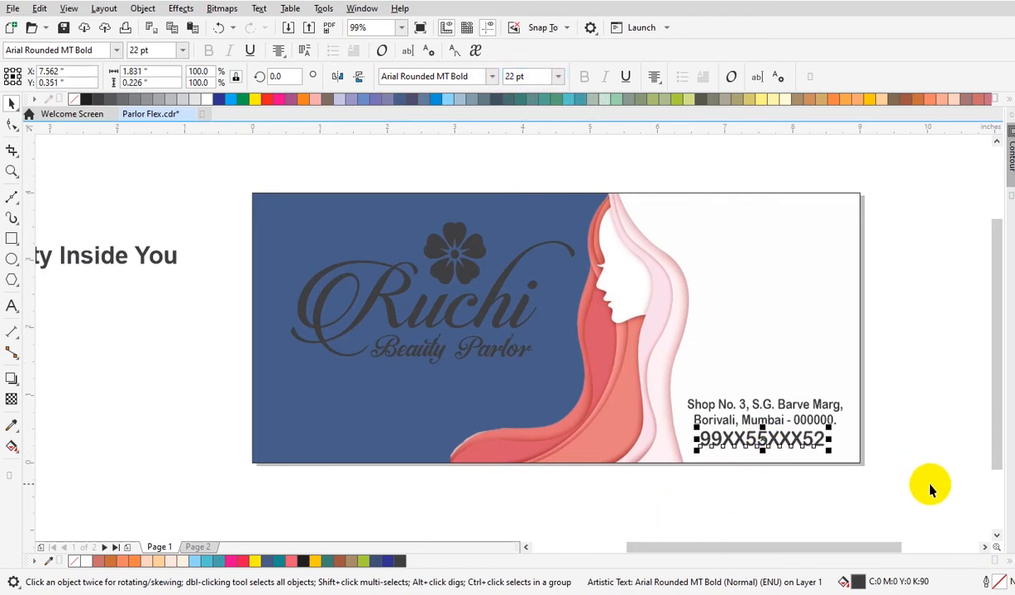
pyautogui.press('Down')
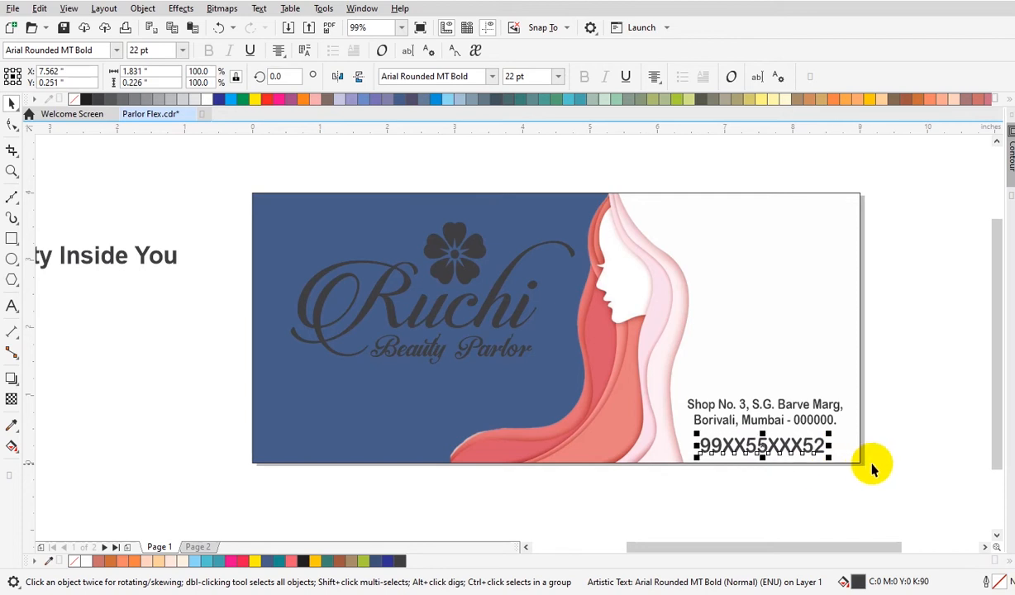
pyautogui.click(906, 463)
# Draw a rectangle behind the address lines, fill it dark blue and remove its outline.
pyautogui.press('z')
pyautogui.moveTo(520, 302); pyautogui.dragTo(945, 497)
pyautogui.click(12, 239)
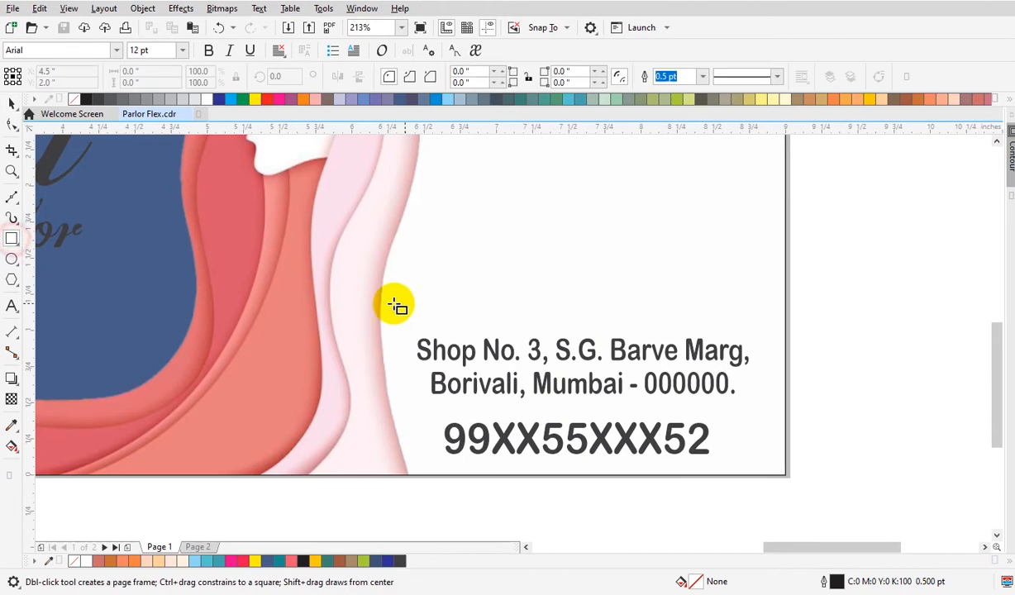
pyautogui.moveTo(352, 307); pyautogui.dragTo(812, 398)
pyautogui.press('space')
pyautogui.moveTo(582, 351); pyautogui.dragTo(581, 366)
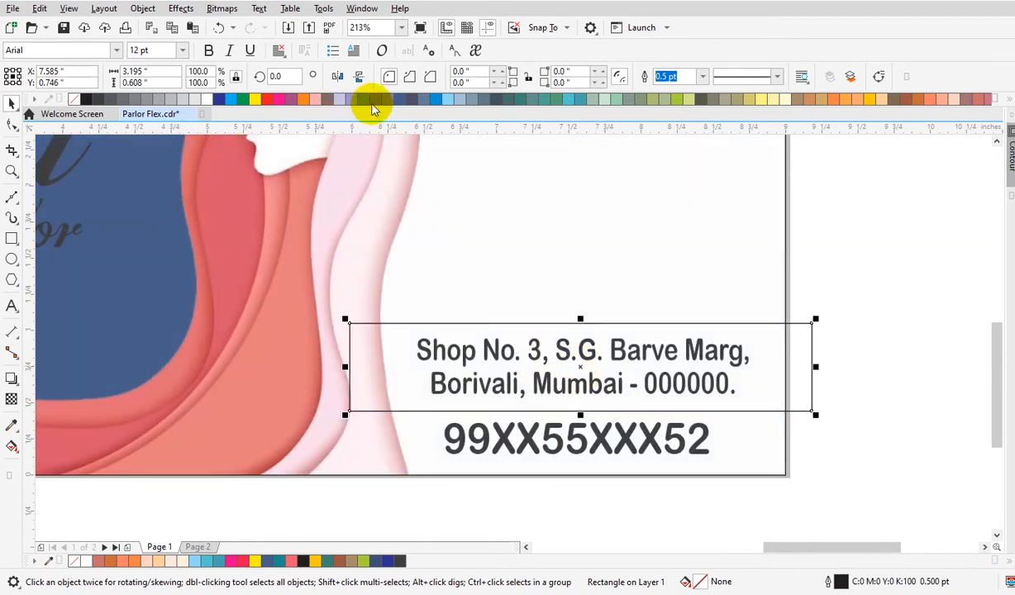
pyautogui.click(403, 100)
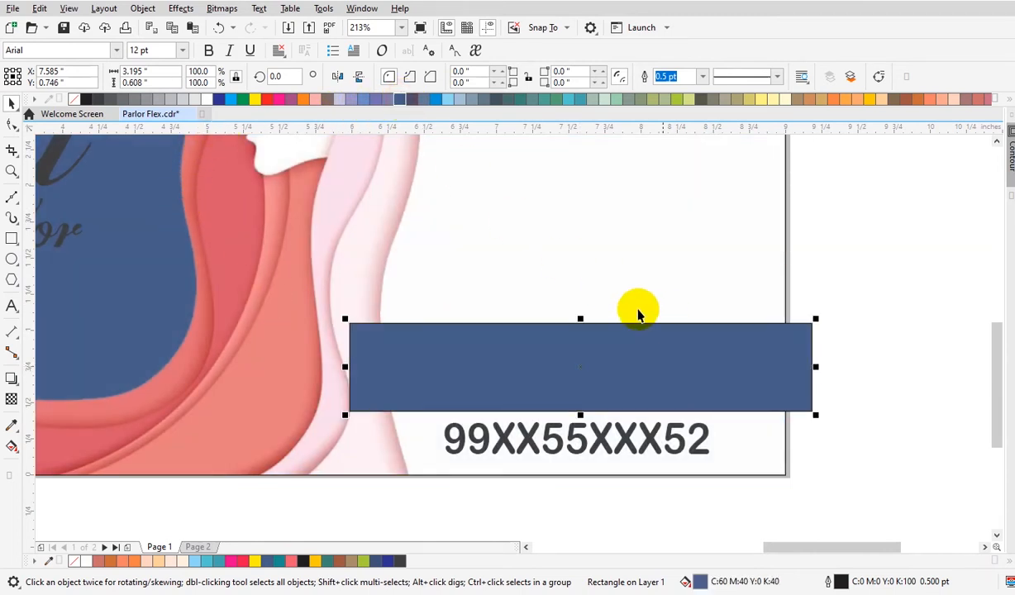
pyautogui.rightClick(74, 99)
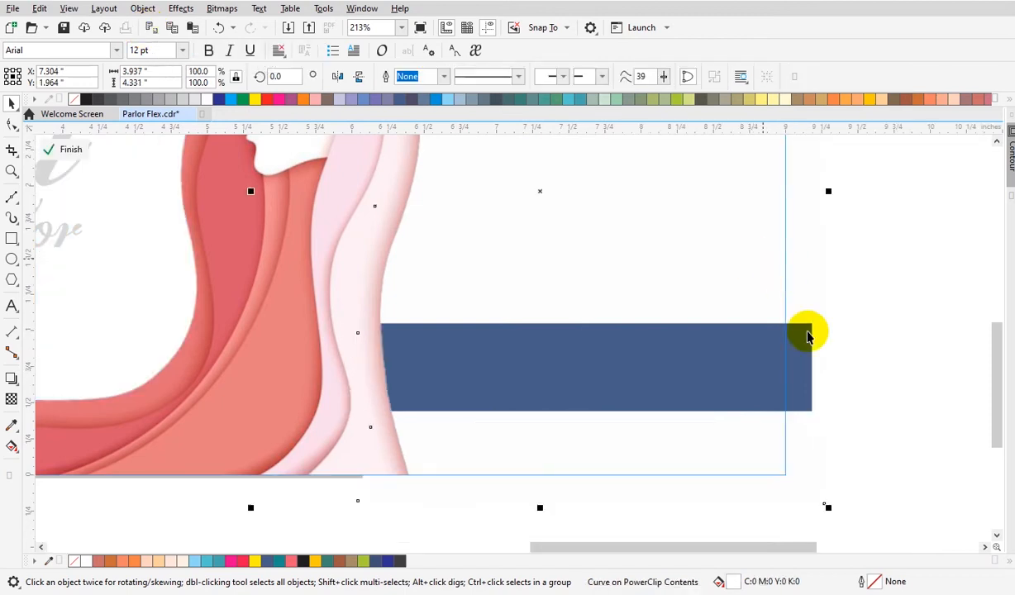
pyautogui.click(674, 365)
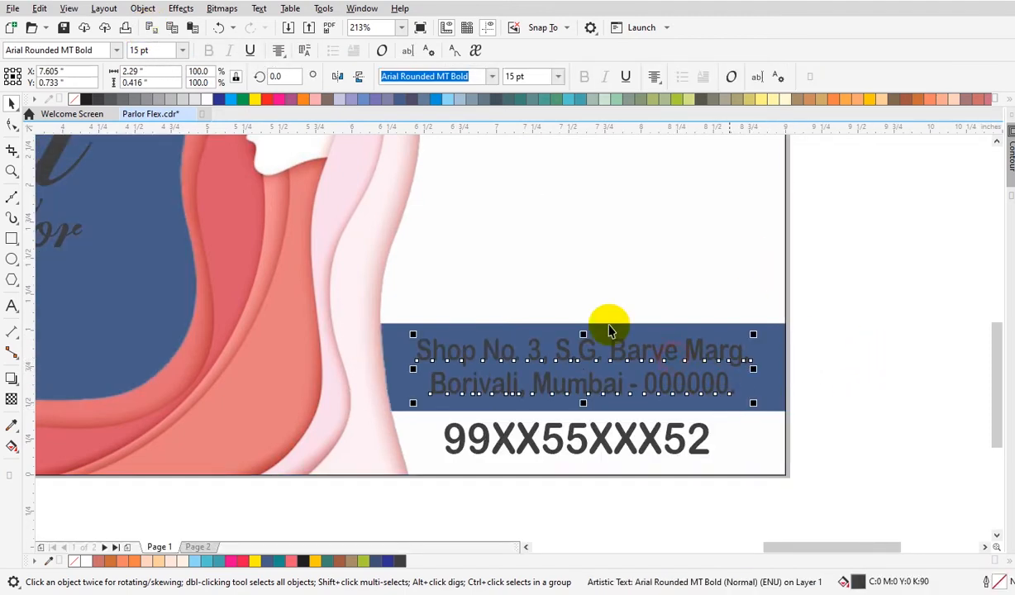
# Color the address text white.
pyautogui.click(204, 101)
pyautogui.click(506, 436)
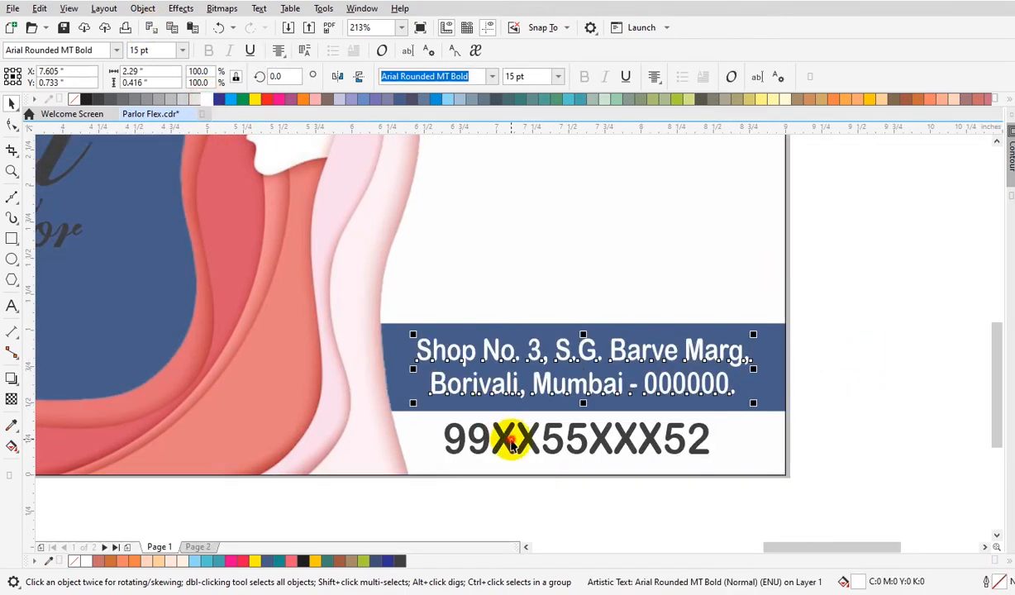
pyautogui.click(500, 444)
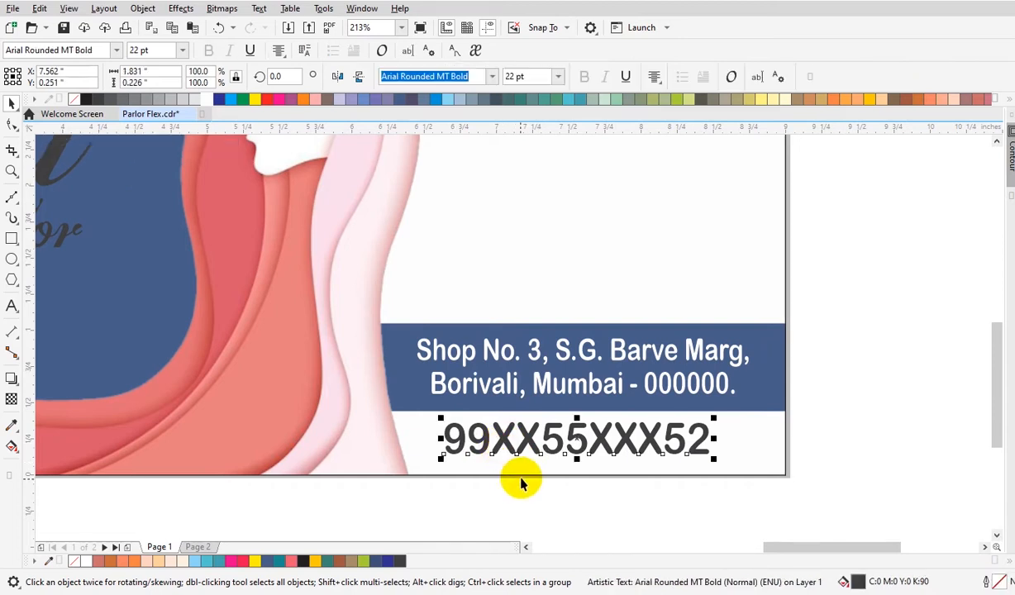
pyautogui.press('F4')
pyautogui.click(657, 455)
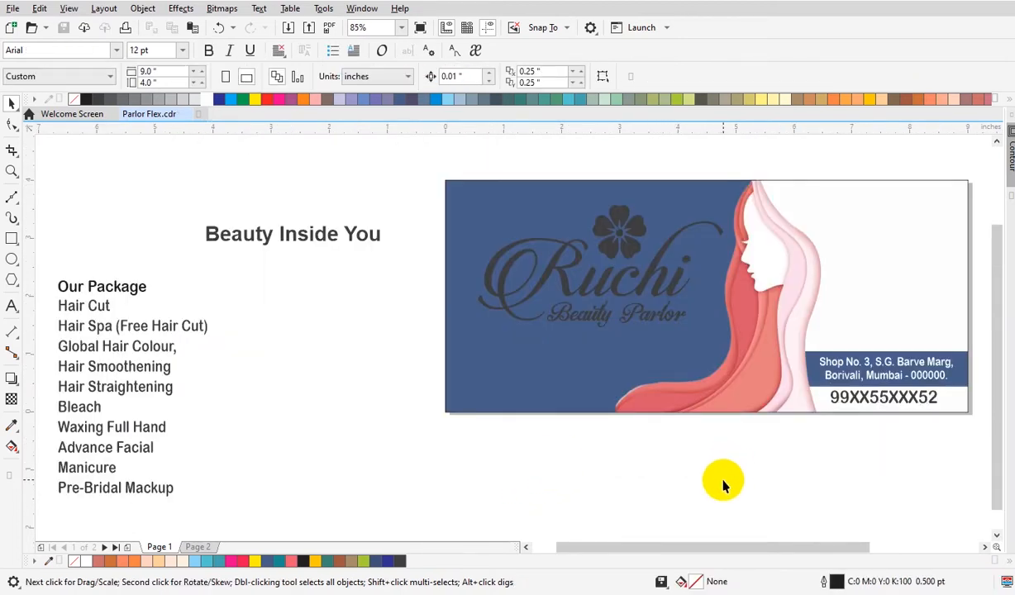
# Move the package list onto the banner's right side and set its font size to 15 pt.
pyautogui.click(151, 326)
pyautogui.moveTo(149, 325); pyautogui.dragTo(909, 314)
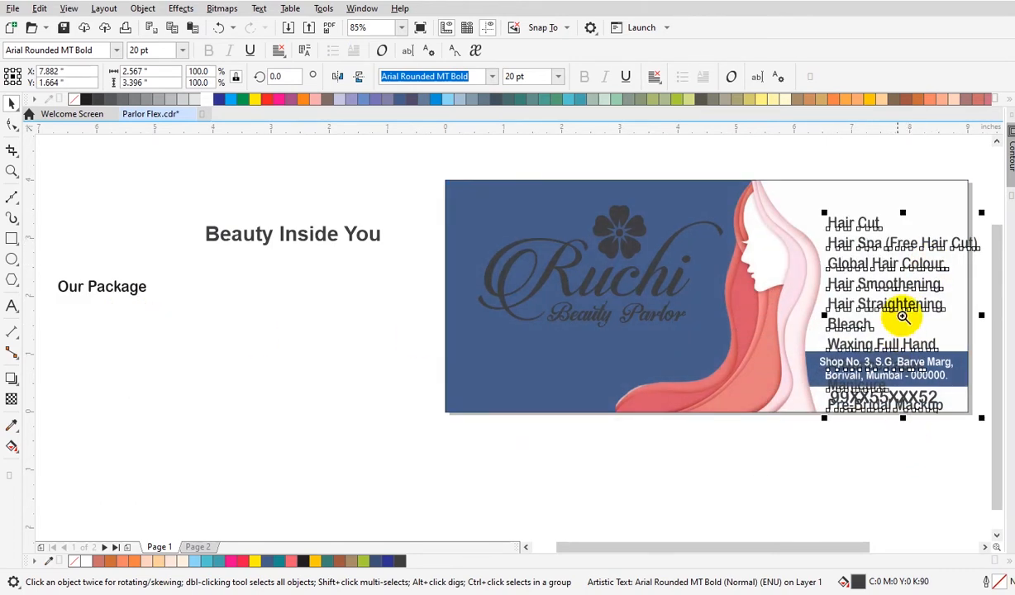
pyautogui.press('z')
pyautogui.click(886, 327)
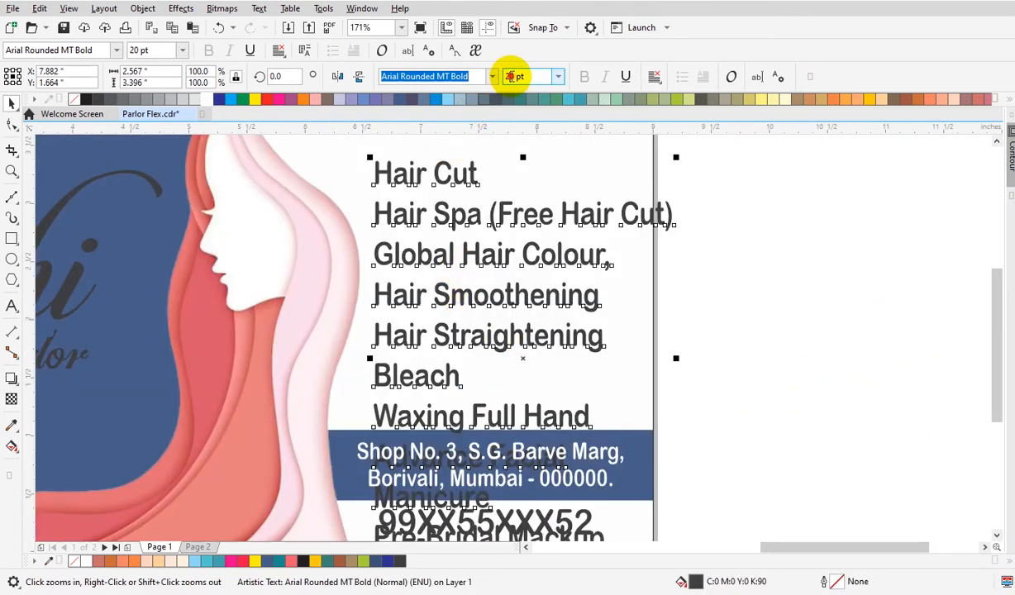
pyautogui.write('15')
pyautogui.press('Return')
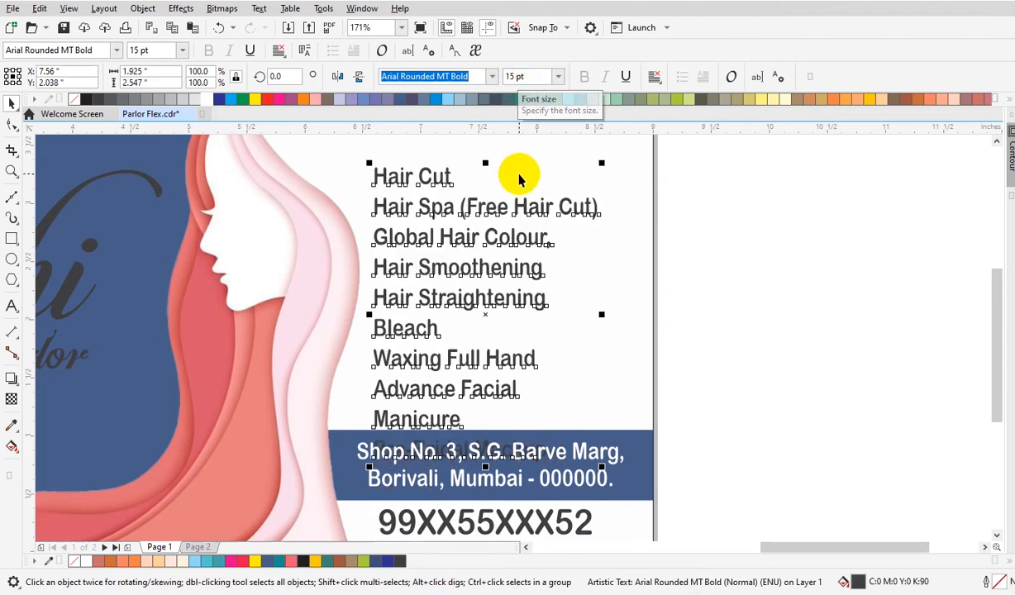
# Scale the package list down slightly from its corner handle.
pyautogui.scroll(-3, 529, 231)
pyautogui.click(502, 238)
pyautogui.press('F2')
pyautogui.click(510, 253)
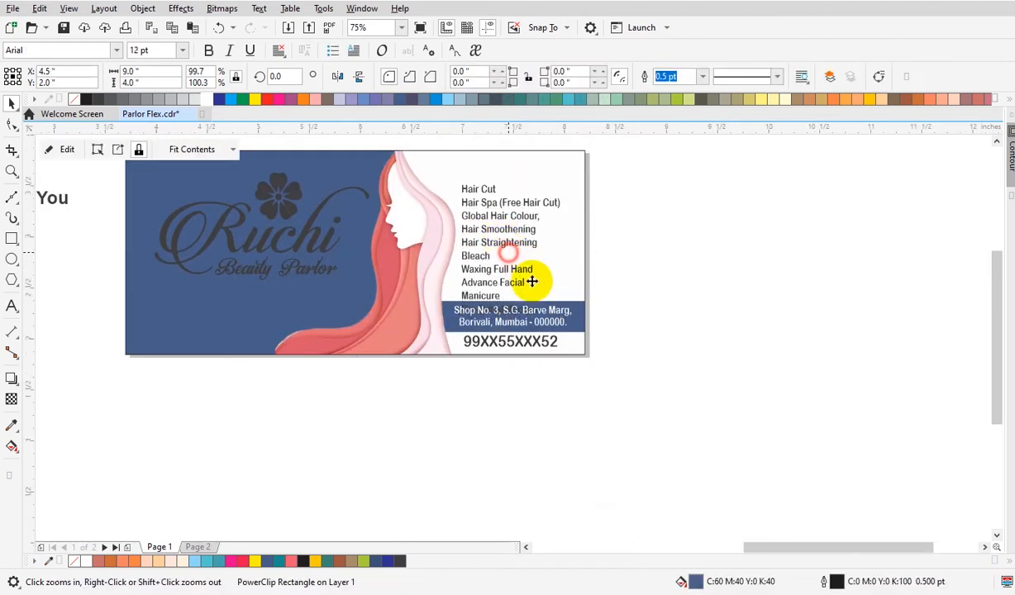
pyautogui.moveTo(534, 246); pyautogui.dragTo(546, 215)
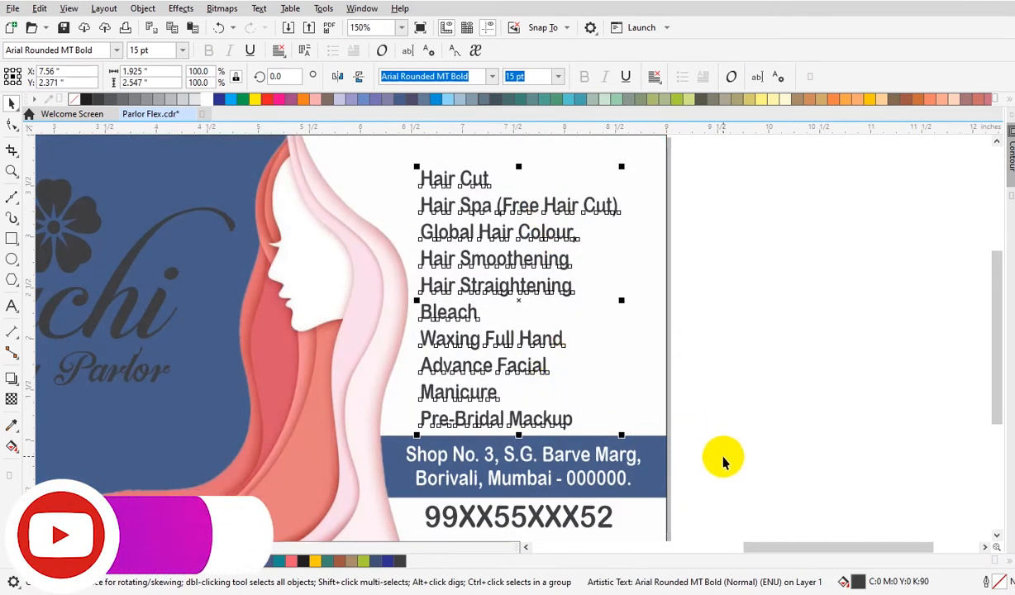
pyautogui.click(996, 535)
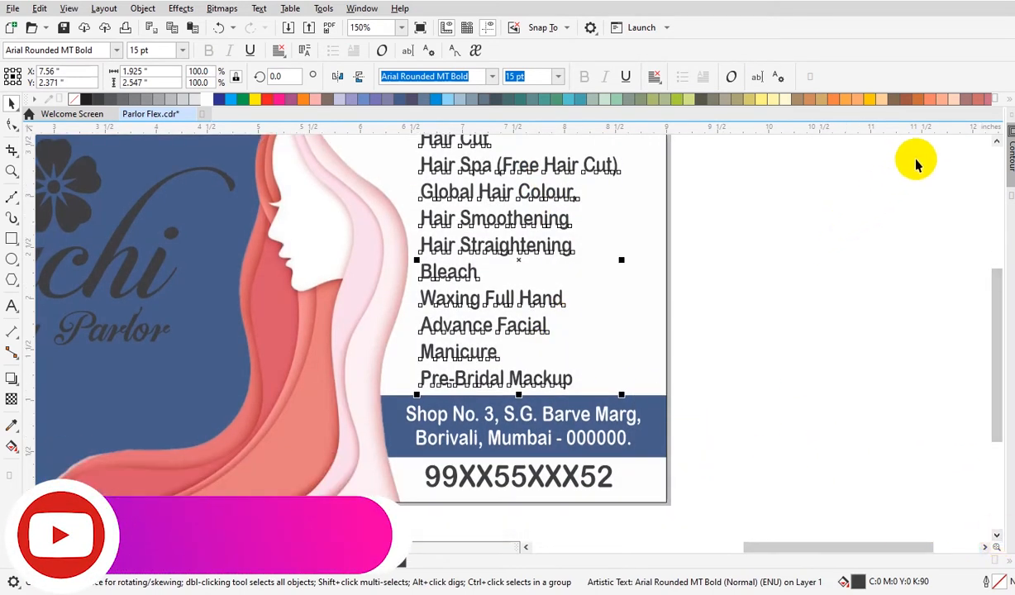
pyautogui.click(996, 142)
pyautogui.click(827, 216)
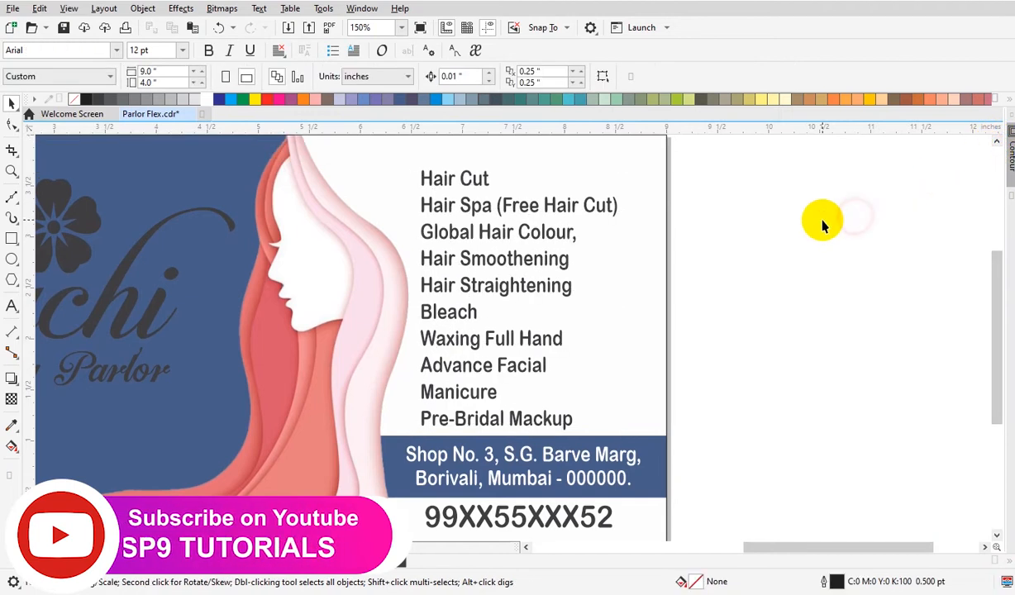
pyautogui.click(479, 188)
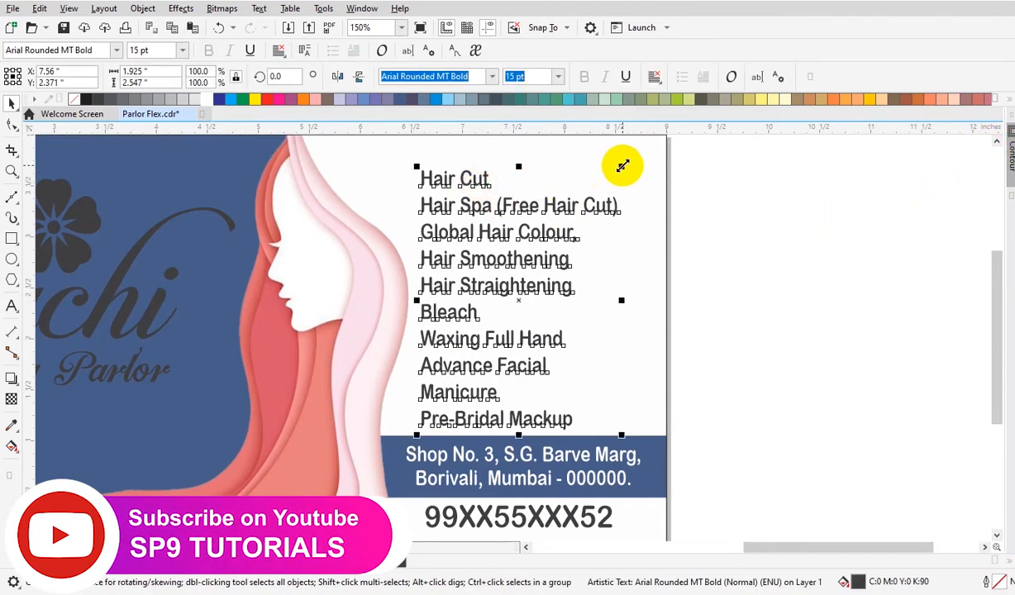
pyautogui.moveTo(622, 168); pyautogui.dragTo(615, 184)
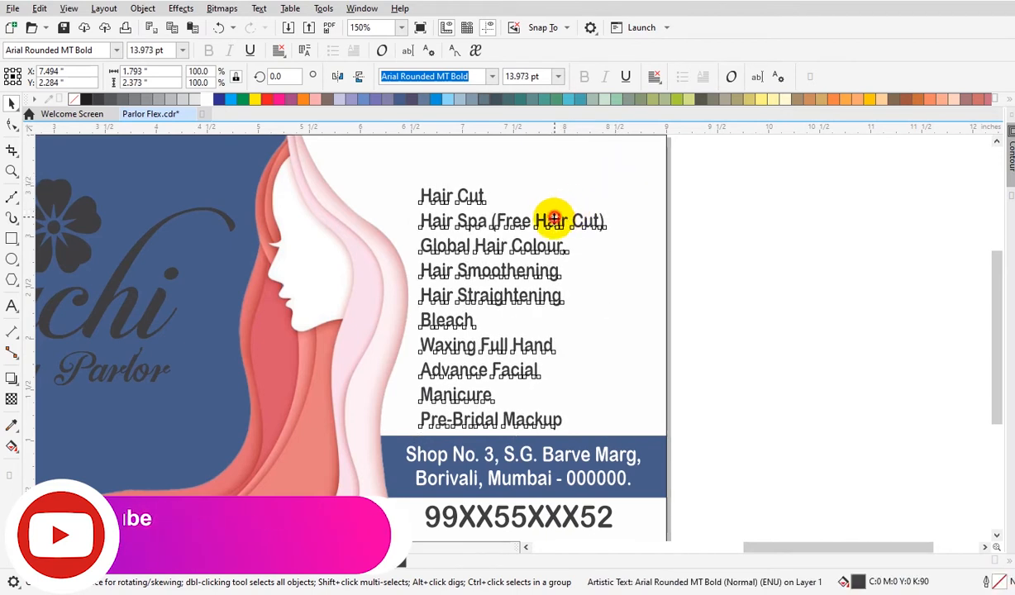
pyautogui.click(719, 220)
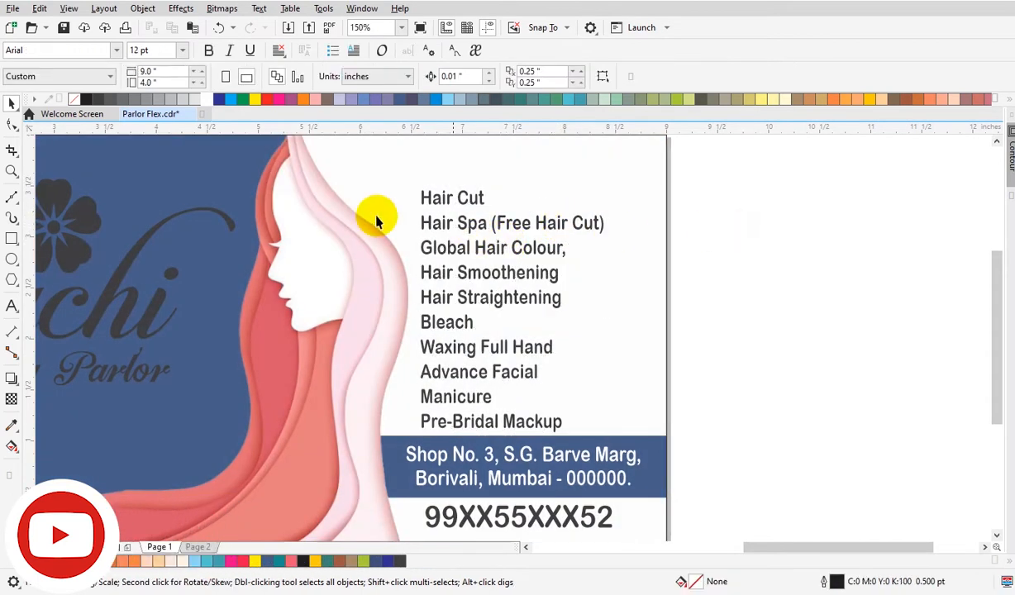
# Save the document.
pyautogui.hotkey('ctrl', 's')
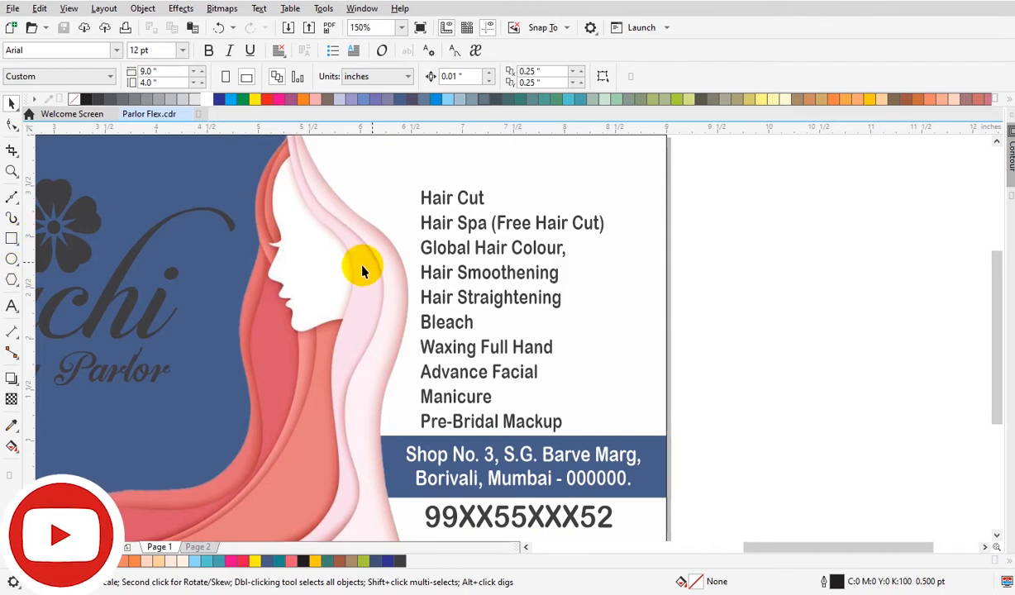
pyautogui.scroll(-3, 362, 271)
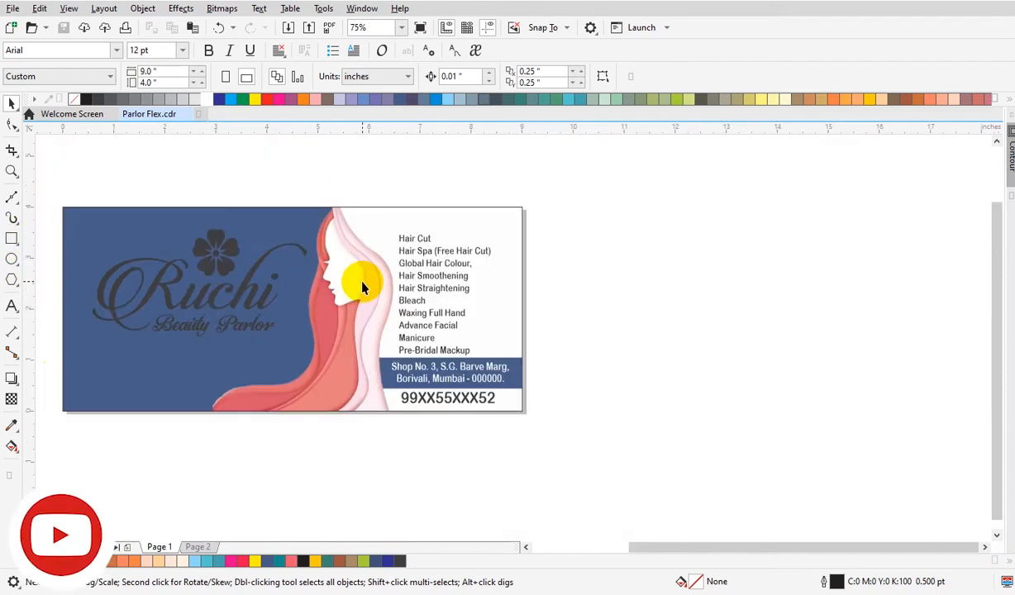
pyautogui.click(526, 548)
# Move the "Our Package" heading onto the banner just above the package list.
pyautogui.moveTo(68, 301); pyautogui.dragTo(749, 238)
pyautogui.press('z')
pyautogui.moveTo(645, 200); pyautogui.dragTo(813, 299)
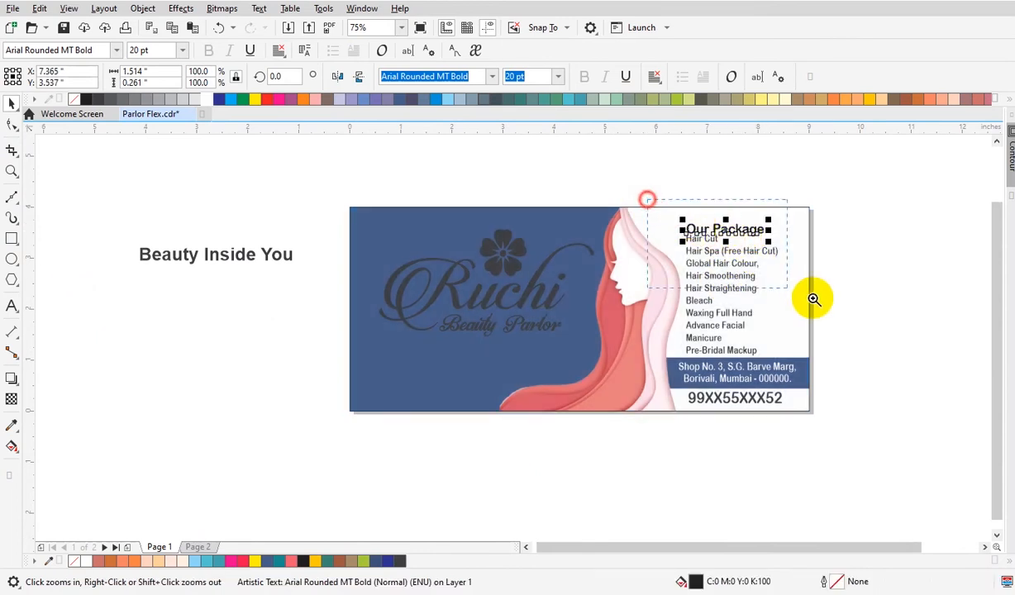
pyautogui.moveTo(500, 268); pyautogui.dragTo(491, 250)
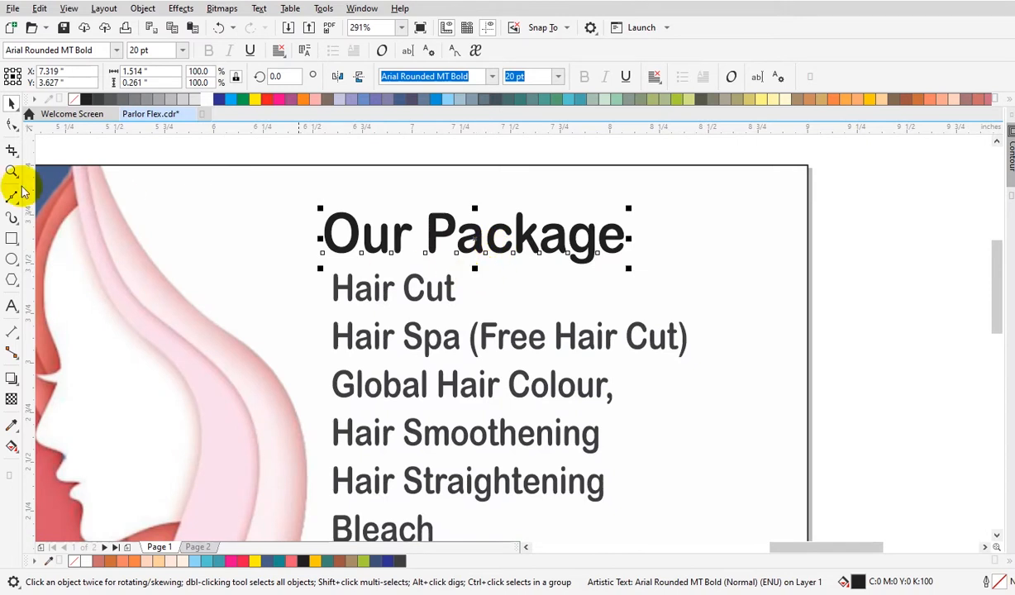
# Draw a rectangle around the "Our Package" heading and round its corners.
pyautogui.click(12, 239)
pyautogui.moveTo(323, 201)
pyautogui.mouseDown()
pyautogui.moveTo(701, 267)
pyautogui.moveTo(683, 271)
pyautogui.mouseUp()
pyautogui.press('space')
pyautogui.click(10, 124)
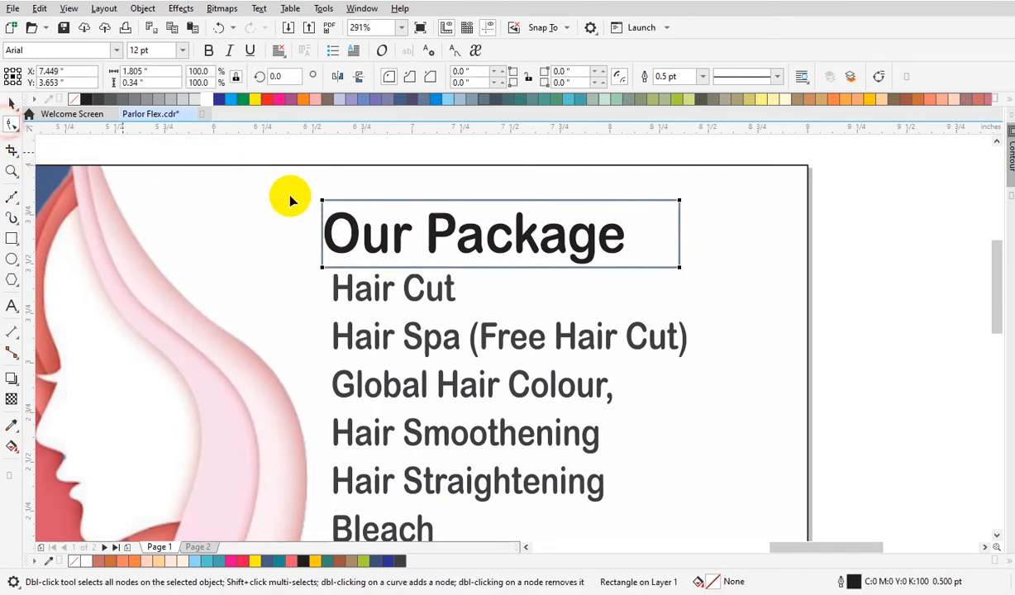
pyautogui.moveTo(323, 202); pyautogui.dragTo(328, 217)
pyautogui.press('space')
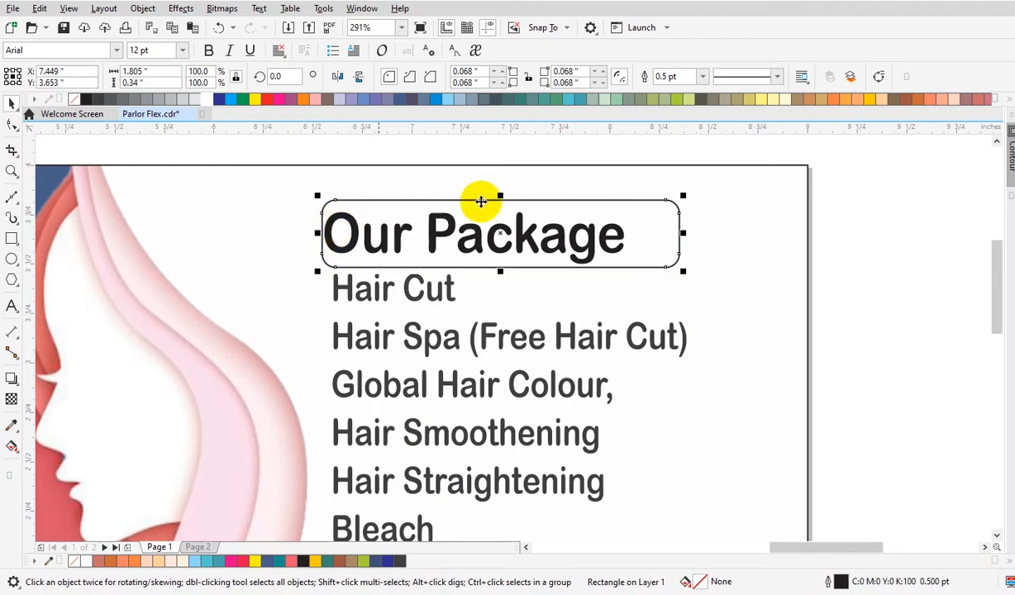
# Fill the heading rectangle red and remove its outline.
pyautogui.click(275, 102)
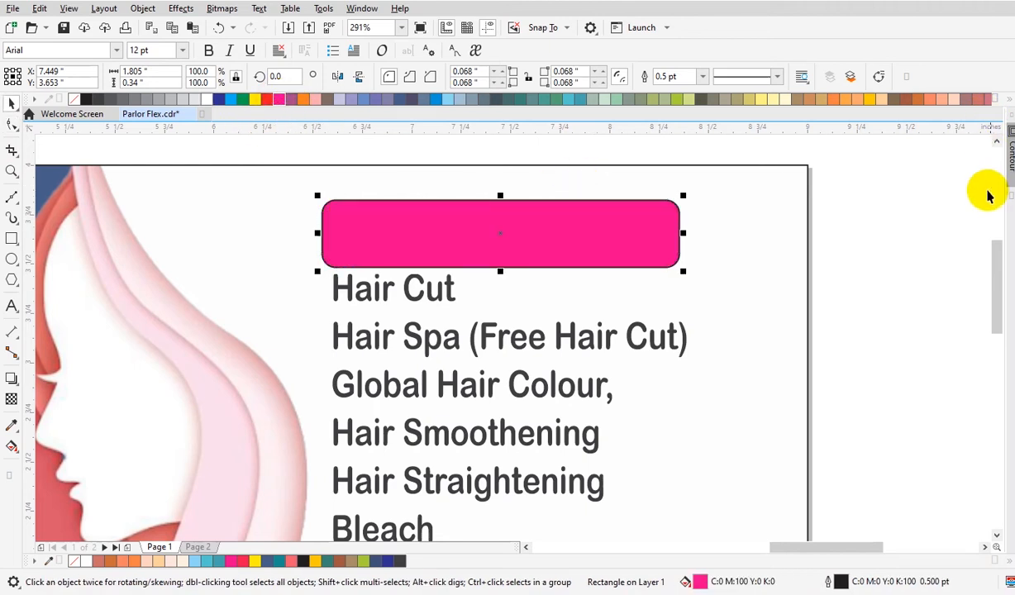
pyautogui.click(1001, 100)
pyautogui.click(989, 115)
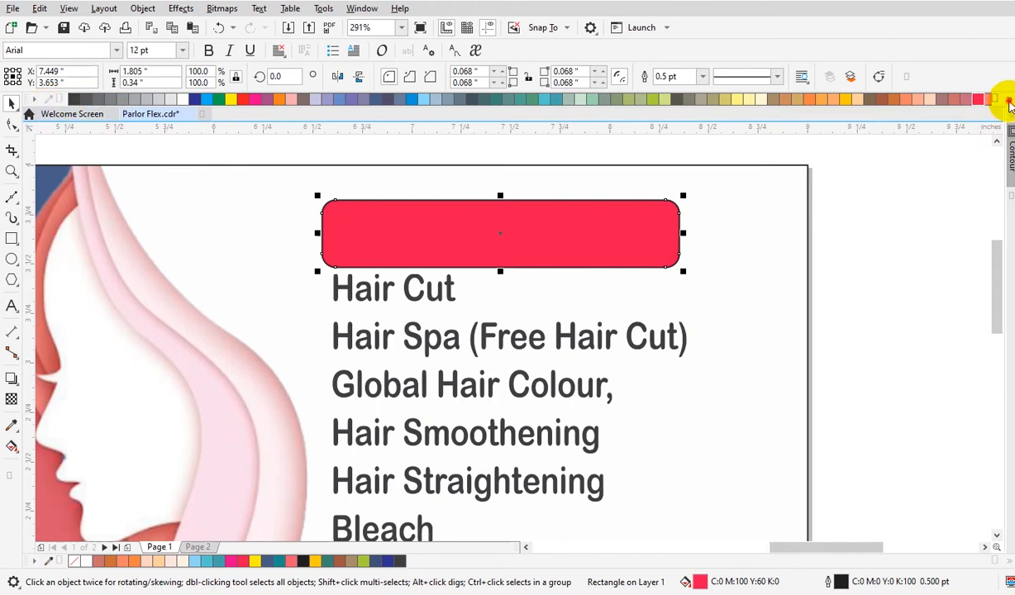
pyautogui.click(1007, 100)
pyautogui.click(564, 257)
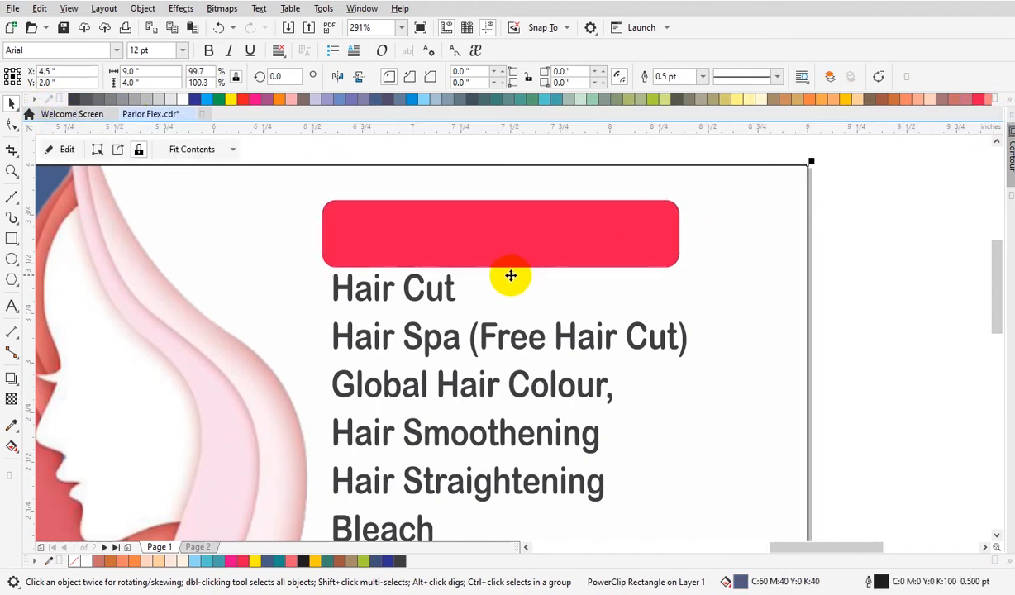
# Bring the "Our Package" heading to the front and center it on the red rectangle.
pyautogui.moveTo(662, 274); pyautogui.dragTo(657, 284)
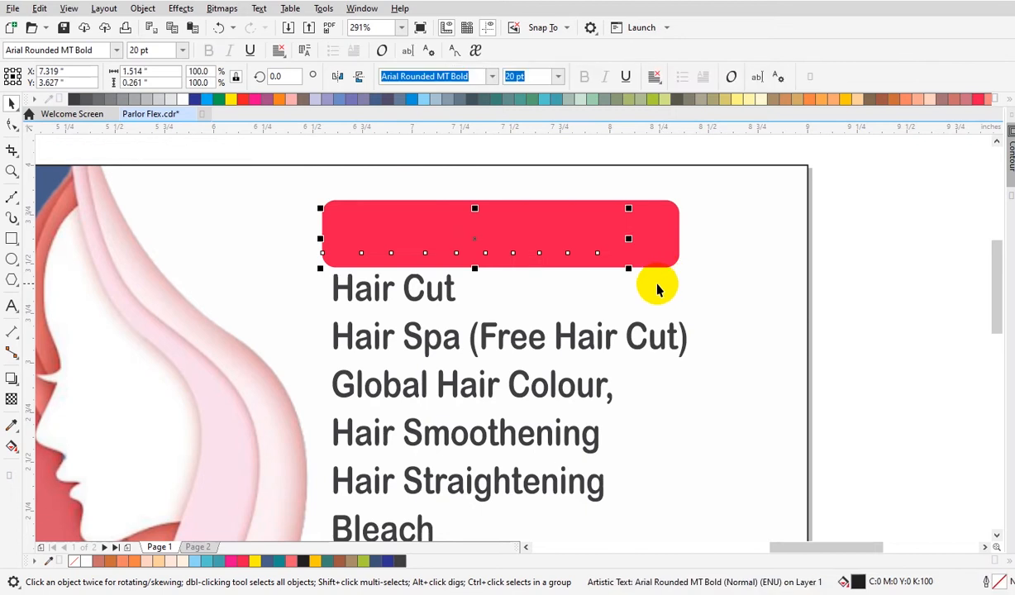
pyautogui.hotkey('shift', 'pageup')
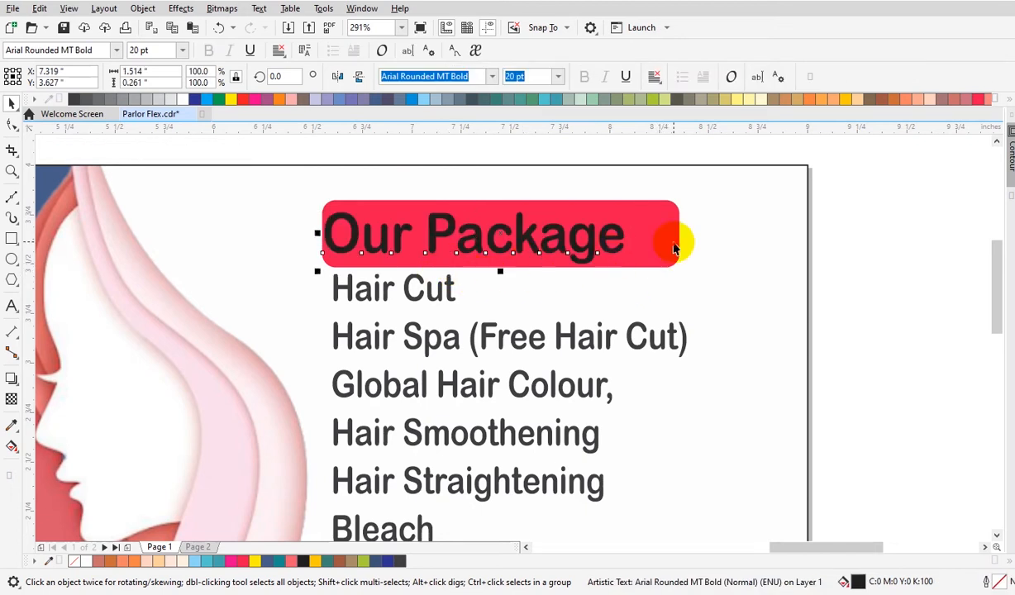
pyautogui.keyDown('shift'); pyautogui.click(673, 248); pyautogui.keyUp('shift')
pyautogui.press('c')
pyautogui.press('e')
pyautogui.click(871, 262)
# Shift the package list to the right and reposition it just below the heading.
pyautogui.moveTo(430, 302); pyautogui.dragTo(455, 294)
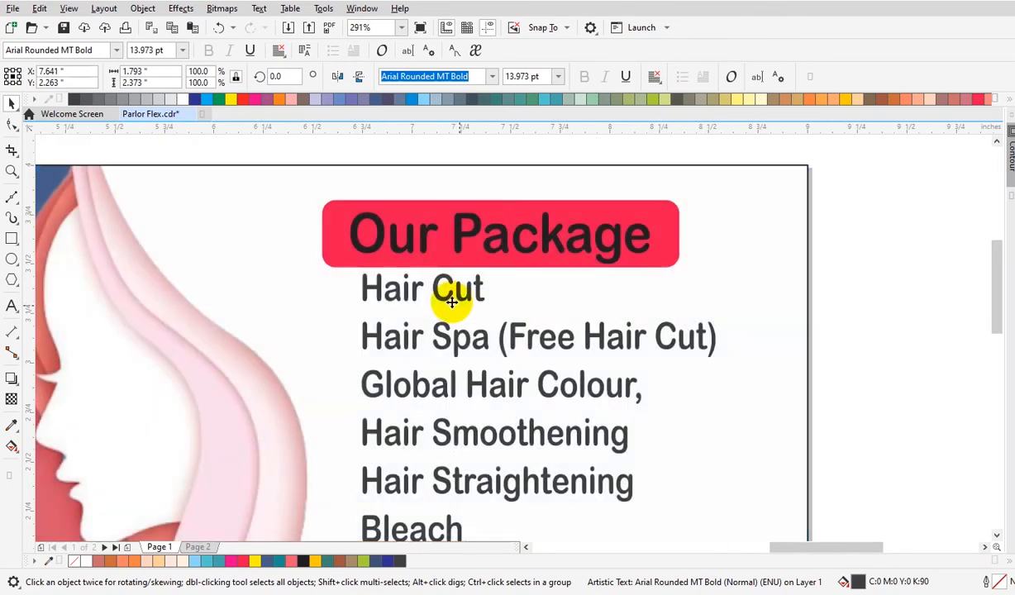
pyautogui.scroll(-3, 744, 396)
pyautogui.click(780, 443)
pyautogui.scroll(-1, 734, 439)
pyautogui.press('F2')
pyautogui.moveTo(435, 317); pyautogui.dragTo(770, 492)
pyautogui.click(11, 124)
pyautogui.click(483, 506)
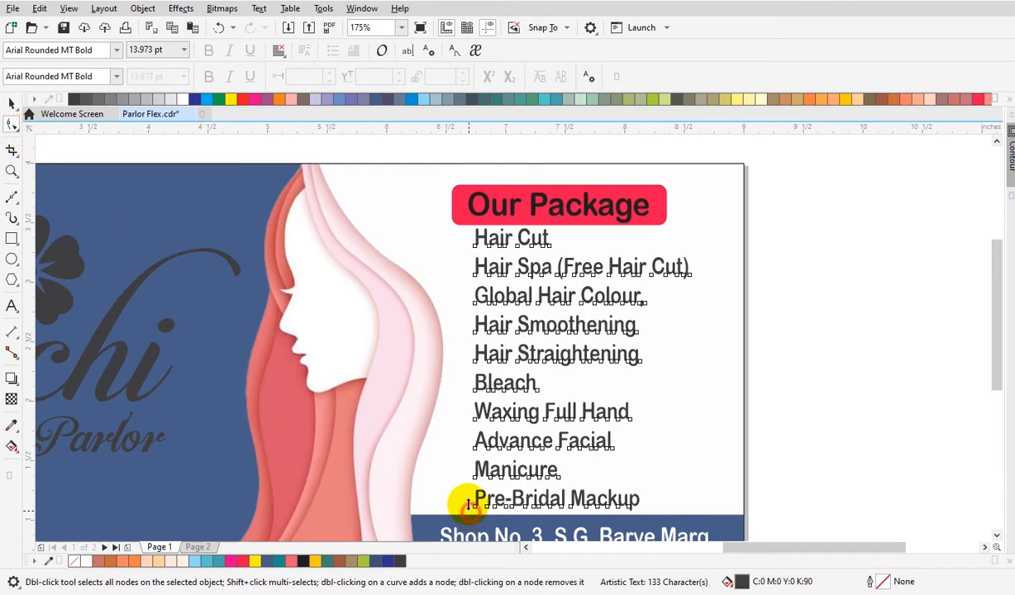
pyautogui.press('space')
pyautogui.press('Delete')
pyautogui.moveTo(550, 273); pyautogui.dragTo(550, 281)
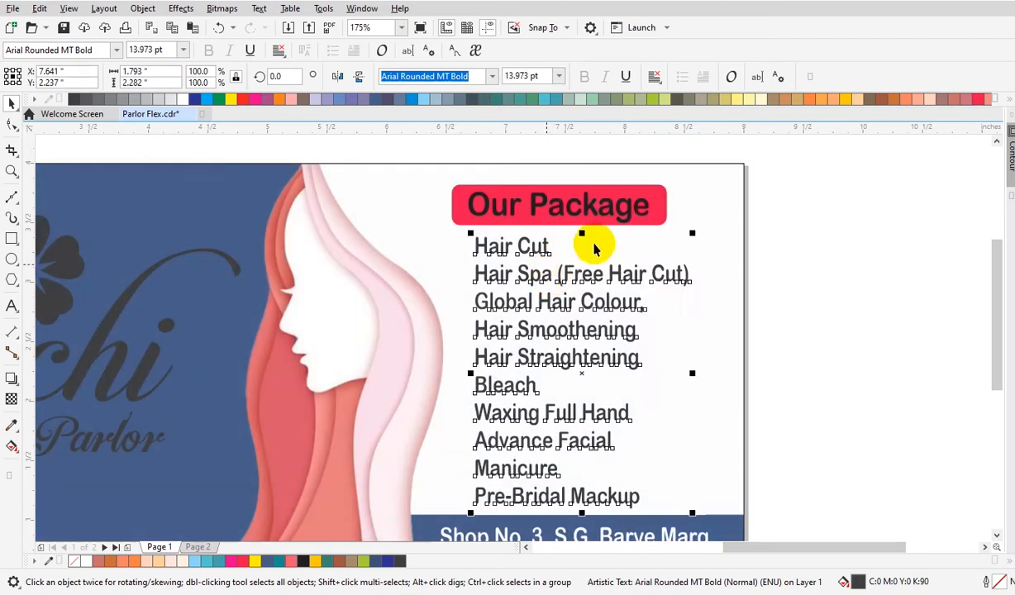
pyautogui.click(776, 216)
# Nudge the heading and its red box slightly downward.
pyautogui.moveTo(444, 161); pyautogui.dragTo(637, 227)
pyautogui.click(804, 238)
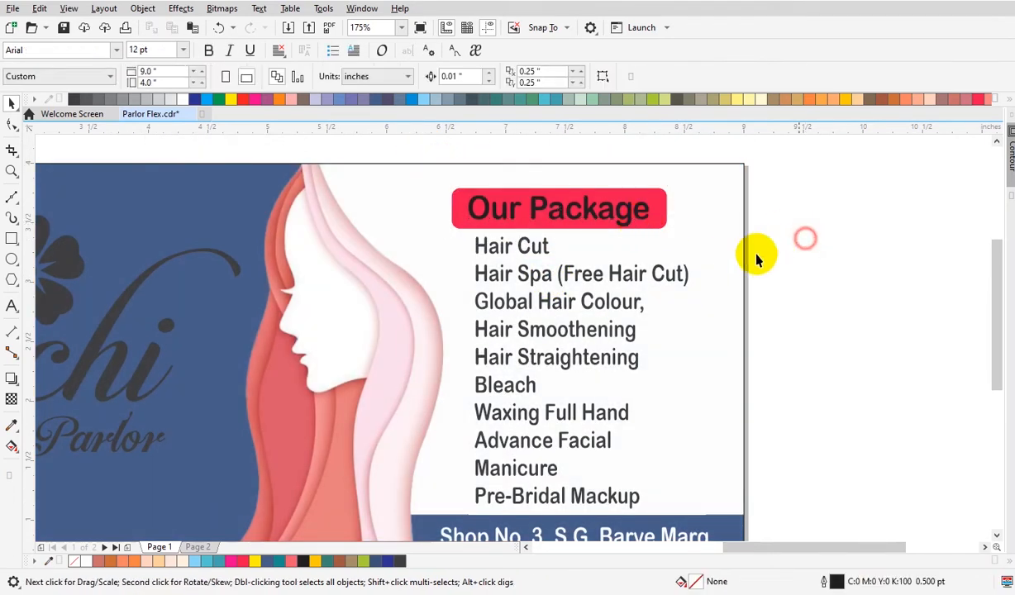
pyautogui.scroll(-2, 728, 257)
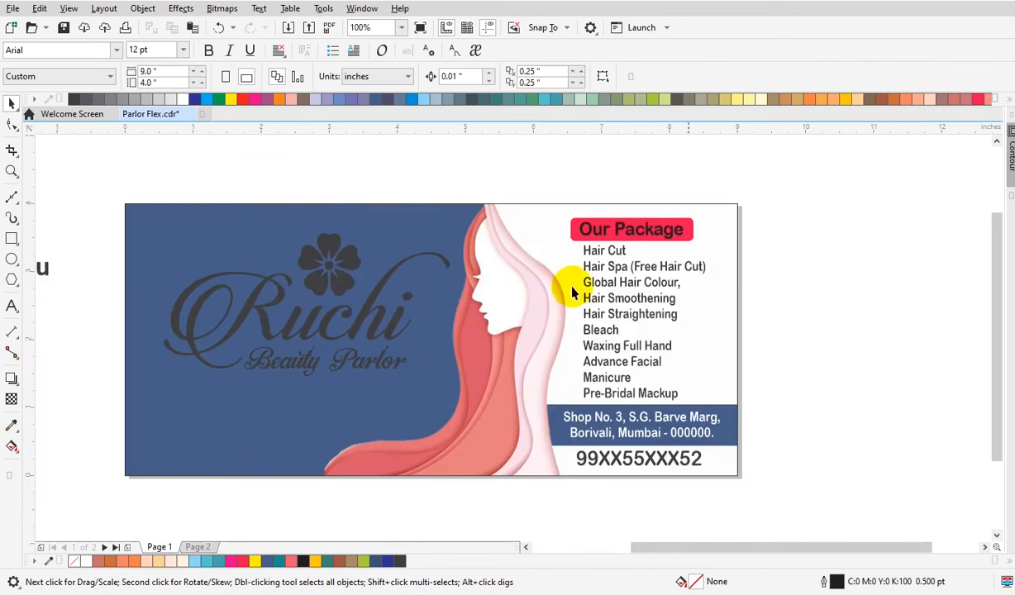
# Copy the flower icon, shrink it to about 38%, and place it beside "Hair Cut" as a bullet.
pyautogui.click(350, 289)
pyautogui.click(233, 77)
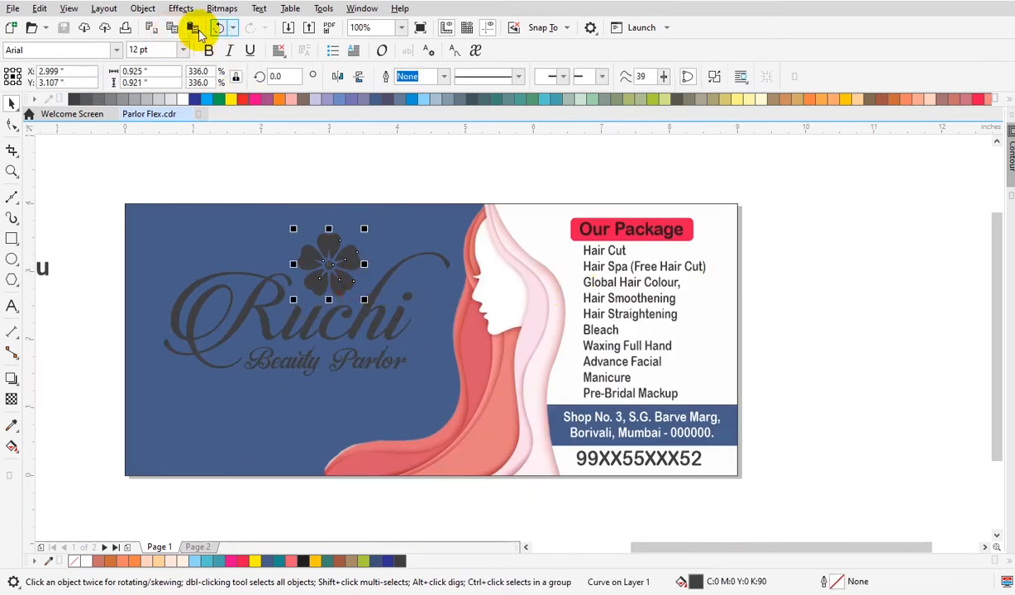
pyautogui.moveTo(339, 261); pyautogui.dragTo(604, 295)
pyautogui.press('z')
pyautogui.moveTo(541, 225); pyautogui.dragTo(672, 374)
pyautogui.moveTo(622, 428); pyautogui.dragTo(477, 311)
pyautogui.moveTo(412, 184); pyautogui.dragTo(610, 320)
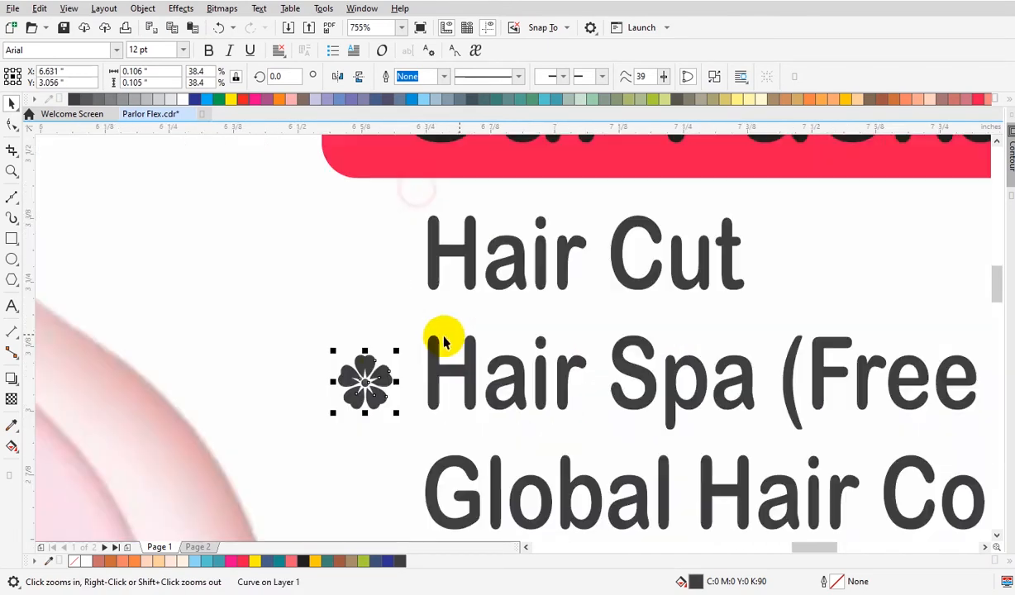
pyautogui.moveTo(373, 382); pyautogui.dragTo(380, 266)
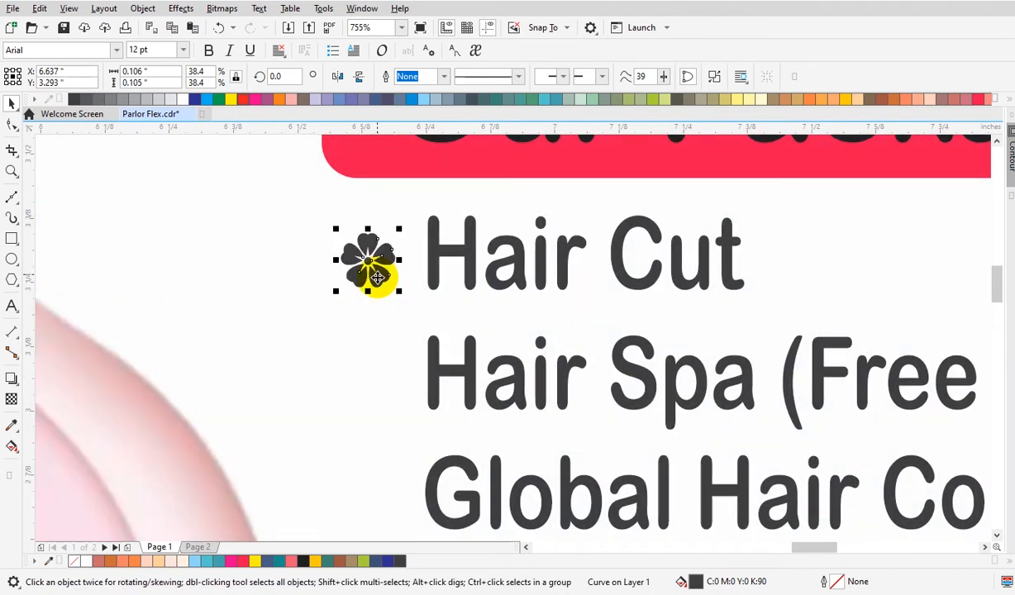
# Fill the small flower bullet red.
pyautogui.click(976, 100)
pyautogui.click(891, 238)
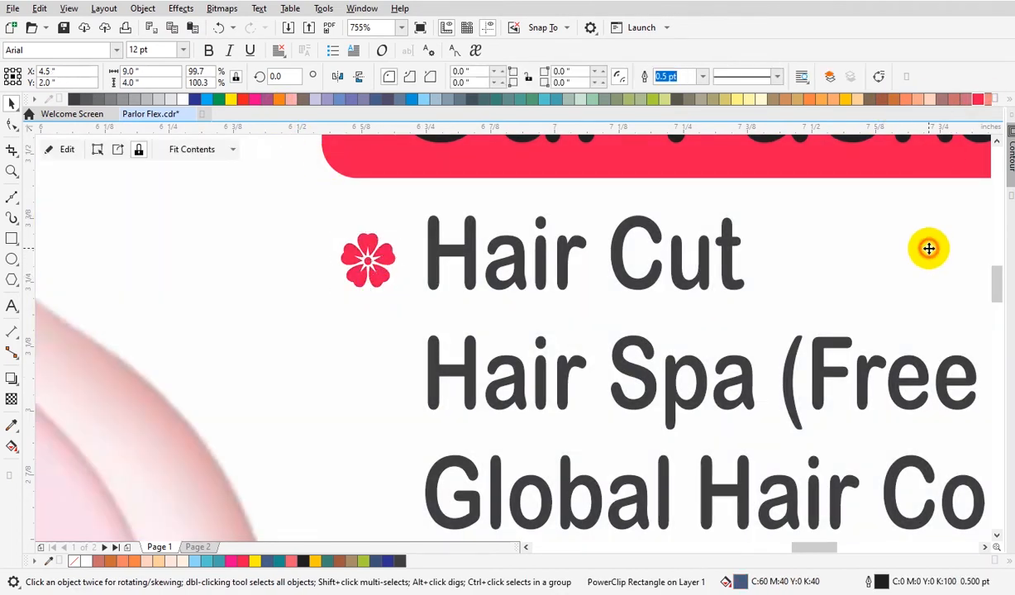
# Duplicate the flower bullet down beside the first four package items.
pyautogui.click(377, 281)
pyautogui.scroll(-3, 466, 298)
pyautogui.press('F2')
pyautogui.moveTo(479, 307); pyautogui.dragTo(719, 507)
pyautogui.moveTo(422, 220); pyautogui.dragTo(436, 252)
pyautogui.keyDown('shift'); pyautogui.click(419, 220); pyautogui.keyUp('shift')
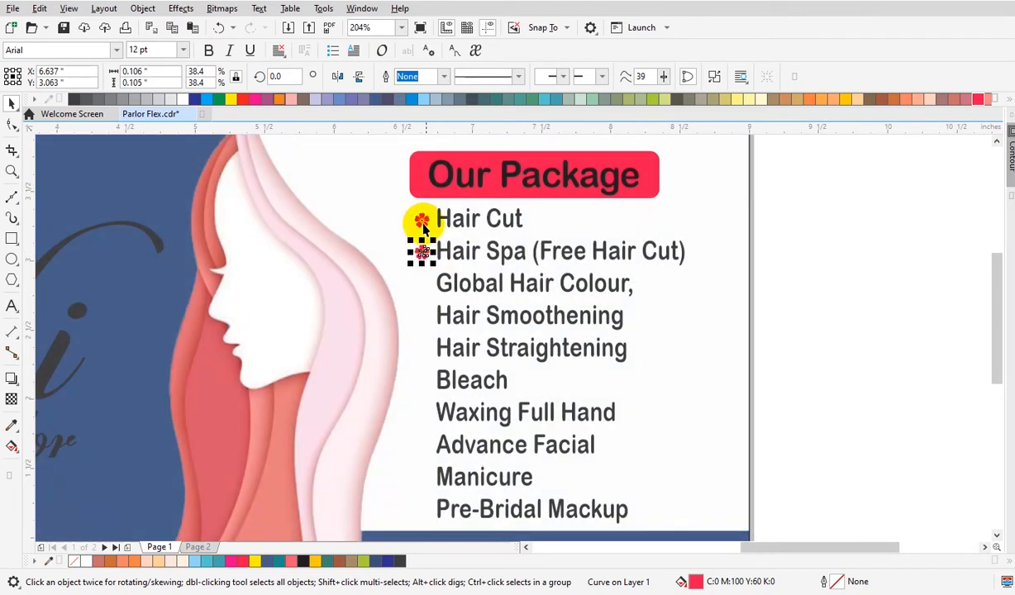
pyautogui.click(193, 27)
pyautogui.click(428, 266)
pyautogui.moveTo(421, 221); pyautogui.dragTo(447, 293)
pyautogui.keyDown('shift'); pyautogui.click(420, 224); pyautogui.keyUp('shift')
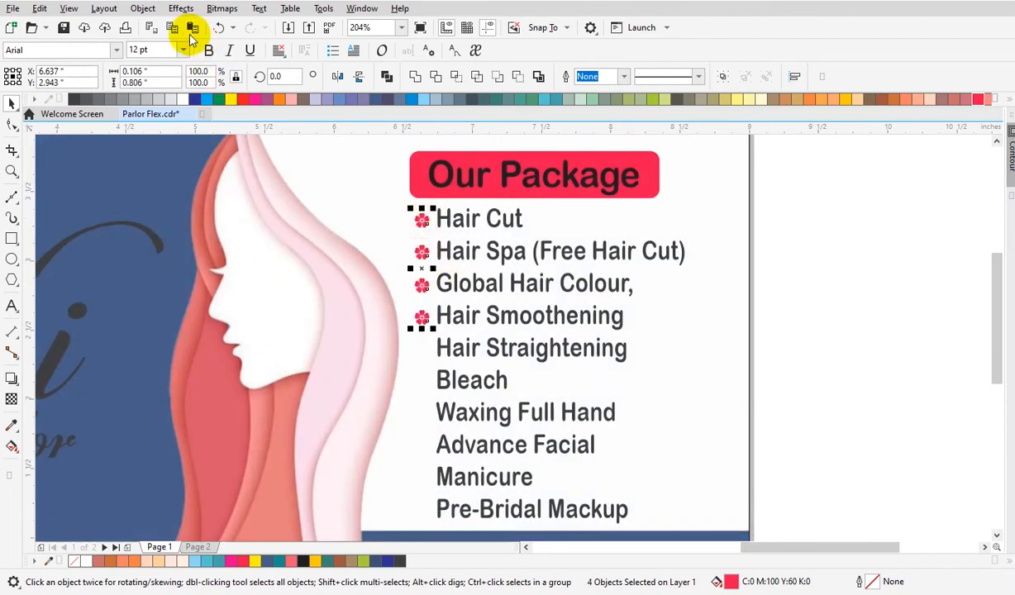
# Duplicate the bullets beside the remaining six package items.
pyautogui.moveTo(420, 224); pyautogui.dragTo(464, 361)
pyautogui.moveTo(775, 383); pyautogui.dragTo(421, 488)
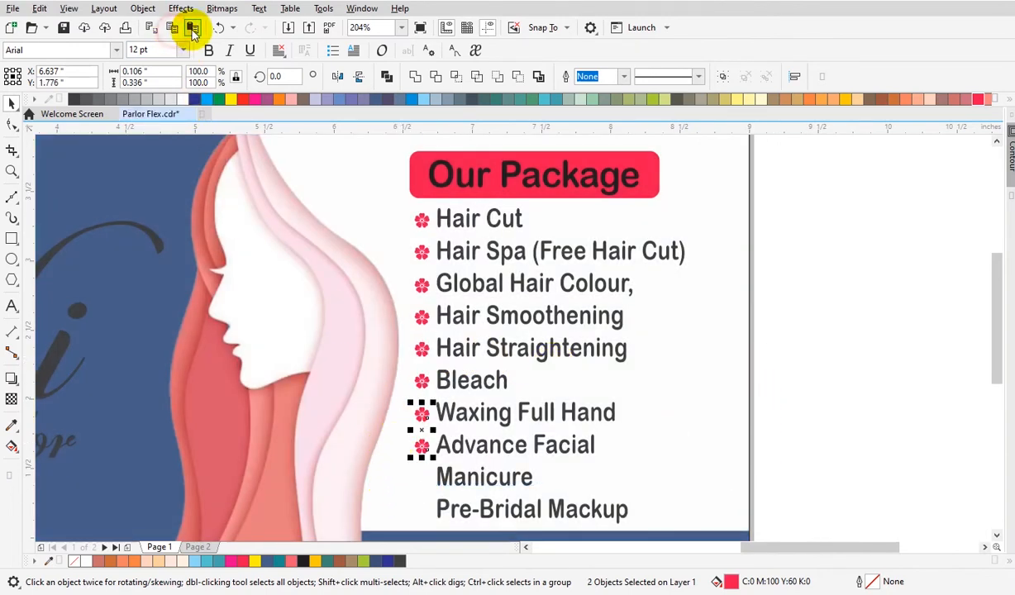
pyautogui.moveTo(422, 418); pyautogui.dragTo(440, 485)
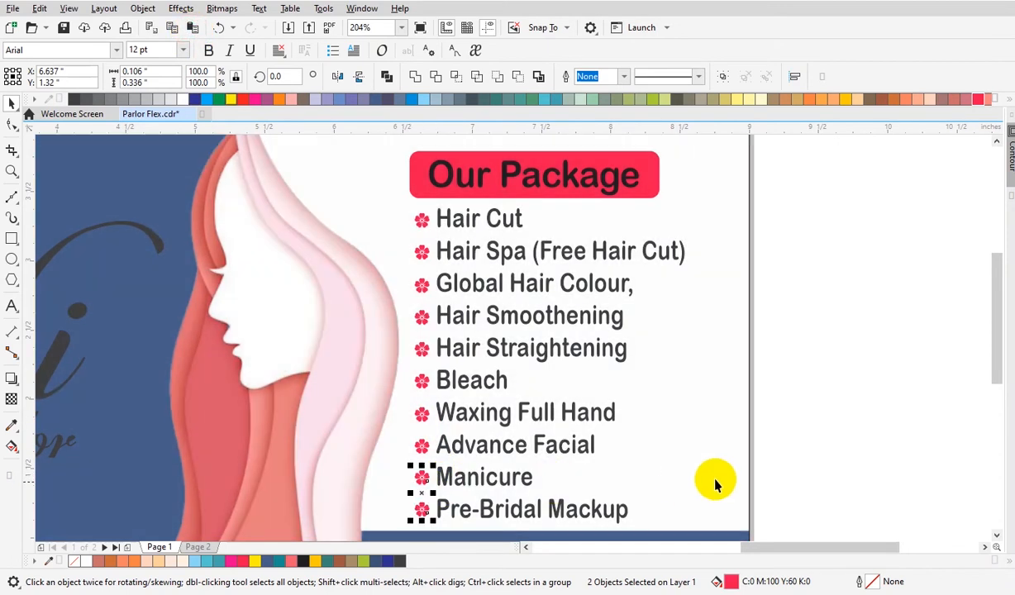
pyautogui.click(785, 471)
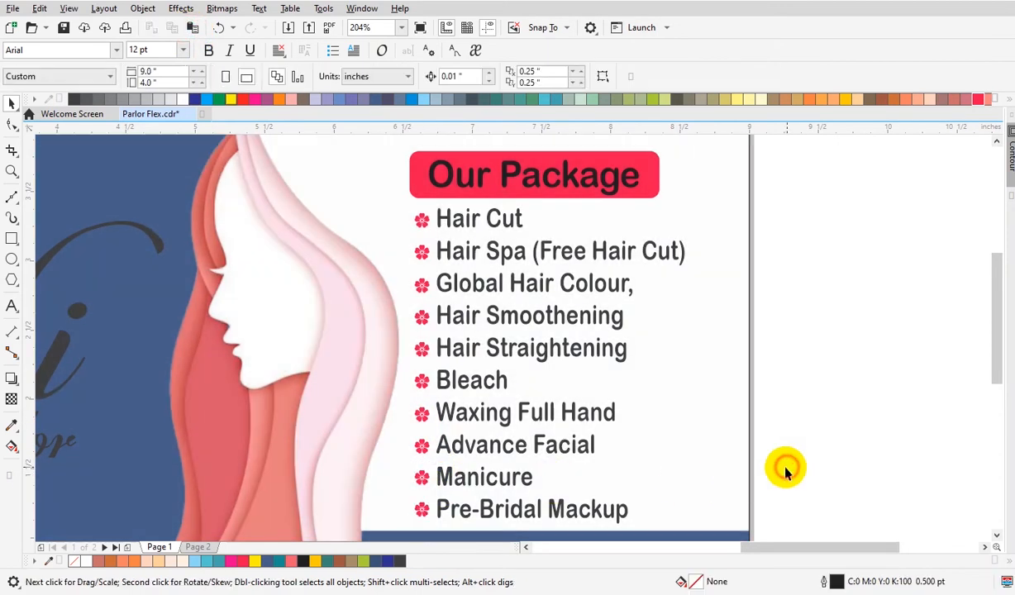
# Shift the package list slightly right, away from the bullets.
pyautogui.click(612, 317)
pyautogui.moveTo(690, 367); pyautogui.dragTo(704, 368)
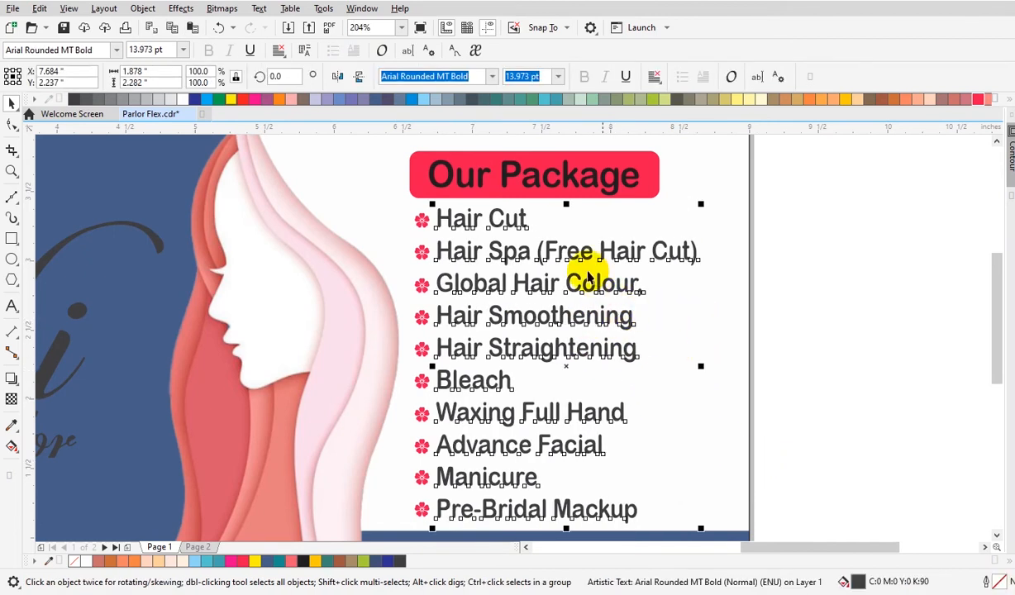
pyautogui.moveTo(576, 254); pyautogui.dragTo(580, 253)
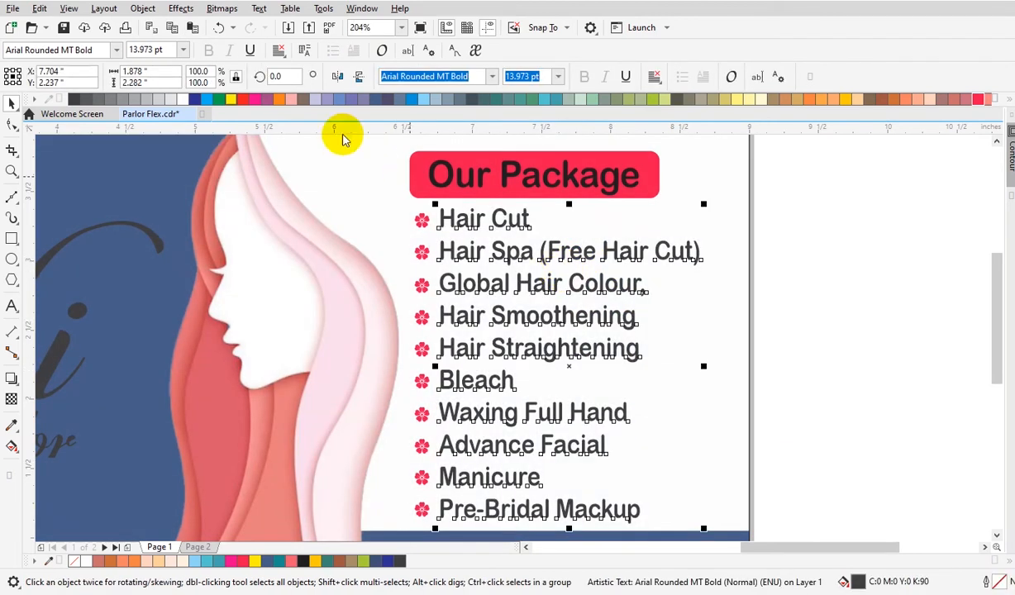
# Color the package list text dark blue and view the whole banner.
pyautogui.click(195, 99)
pyautogui.click(833, 316)
pyautogui.scroll(-2, 750, 321)
pyautogui.press('F2')
pyautogui.moveTo(299, 256); pyautogui.dragTo(833, 435)
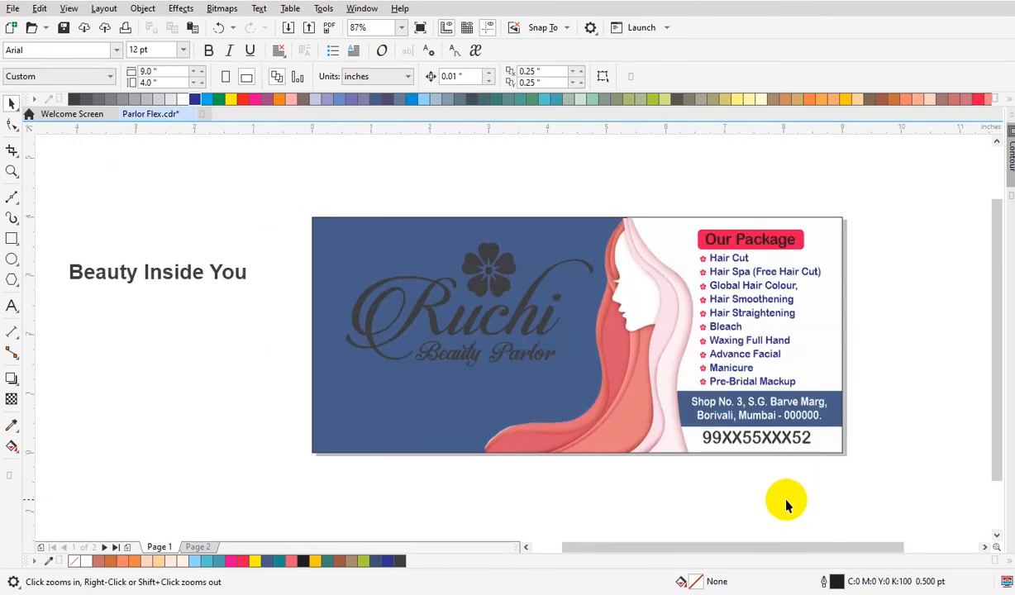
# Color the phone number pink-red.
pyautogui.click(764, 438)
pyautogui.press('F2')
pyautogui.moveTo(538, 351); pyautogui.dragTo(826, 468)
pyautogui.moveTo(851, 435); pyautogui.dragTo(875, 436)
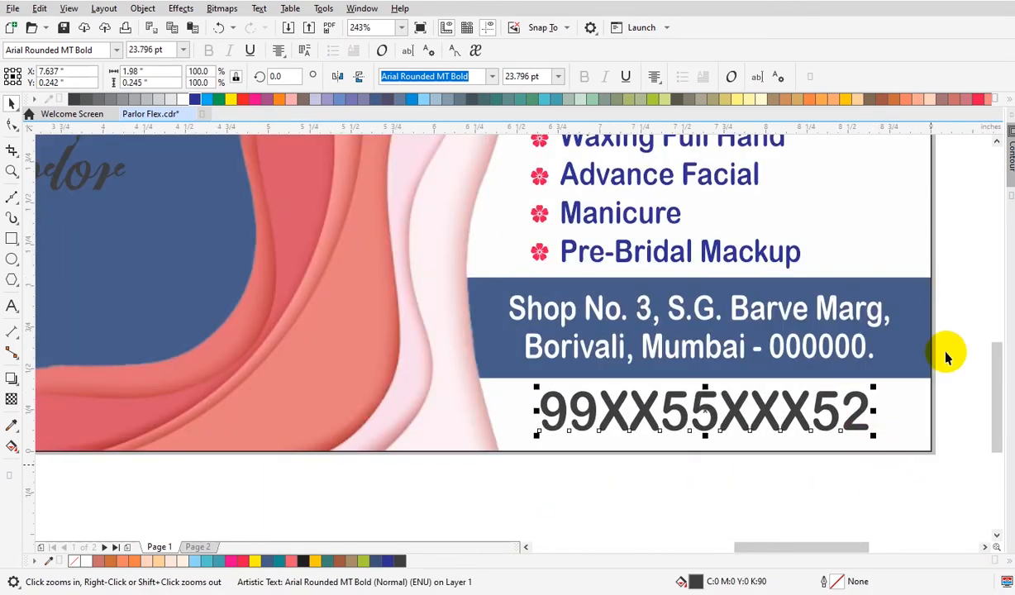
pyautogui.click(979, 100)
pyautogui.click(918, 314)
pyautogui.scroll(-2, 836, 370)
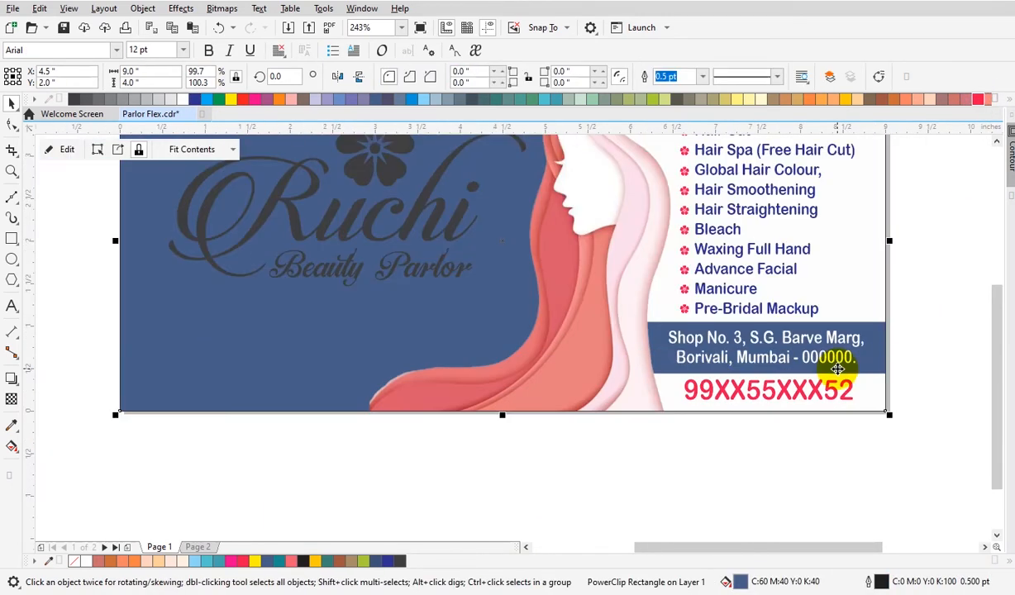
# Color the Ruchi Beauty Parlor logo text white.
pyautogui.press('F2')
pyautogui.moveTo(208, 190); pyautogui.dragTo(825, 405)
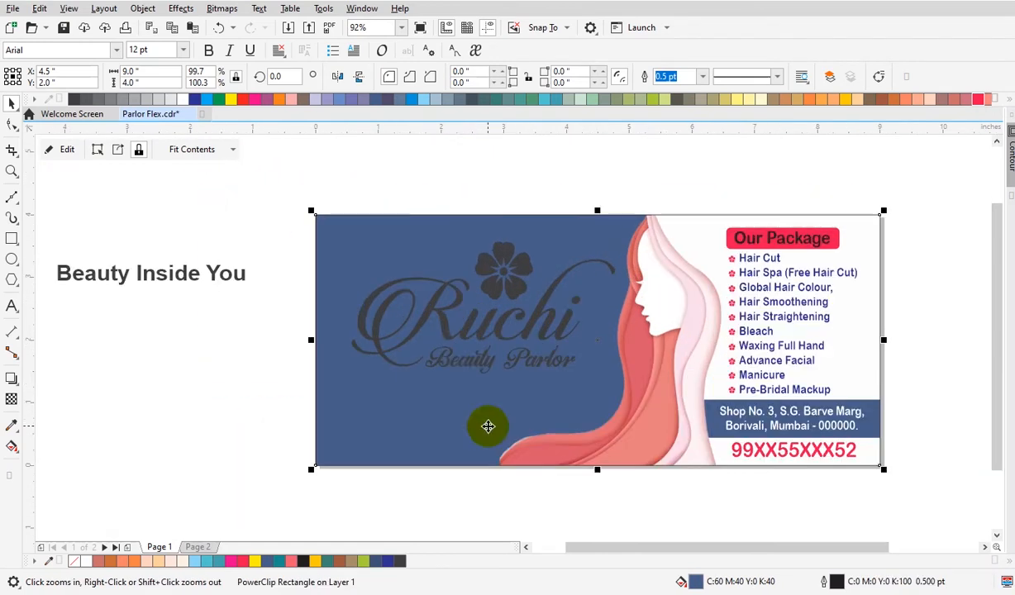
pyautogui.keyDown('ctrl'); pyautogui.click(446, 336); pyautogui.keyUp('ctrl')
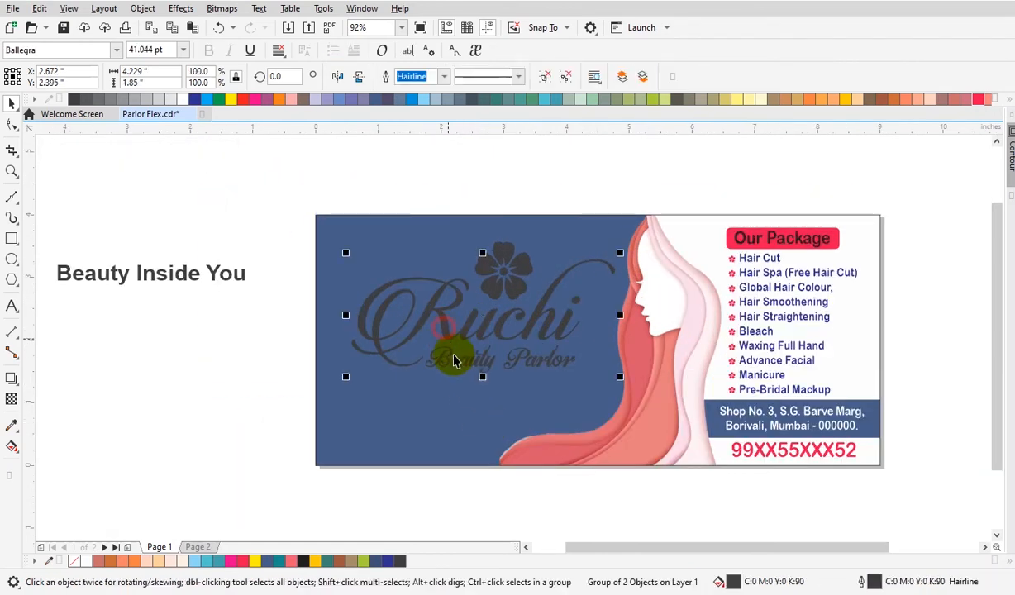
pyautogui.click(184, 100)
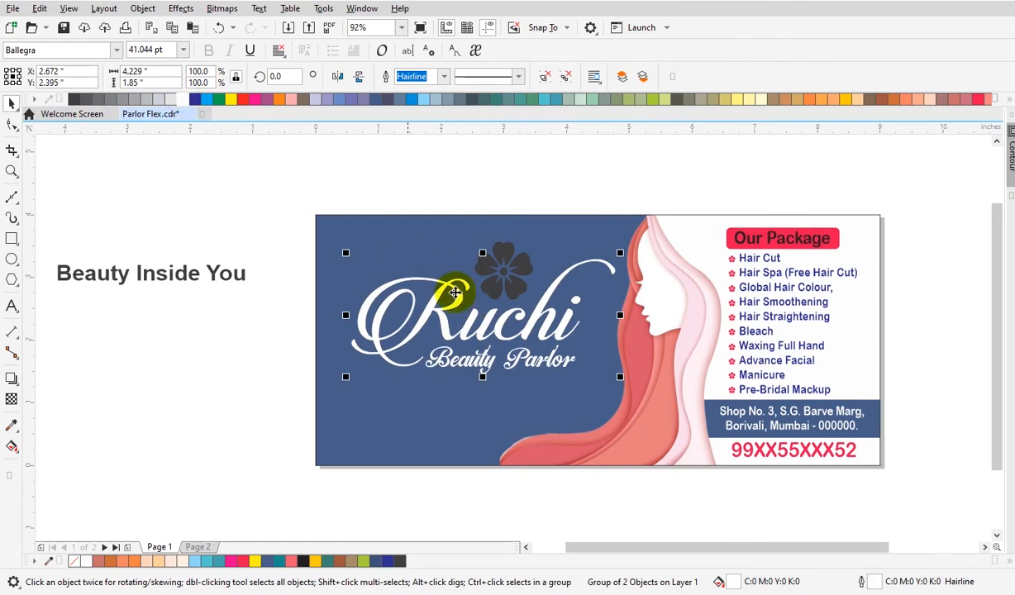
# Color the flower icon above the logo golden yellow (C0 M20 Y100 K0).
pyautogui.keyDown('ctrl'); pyautogui.click(510, 276); pyautogui.keyUp('ctrl')
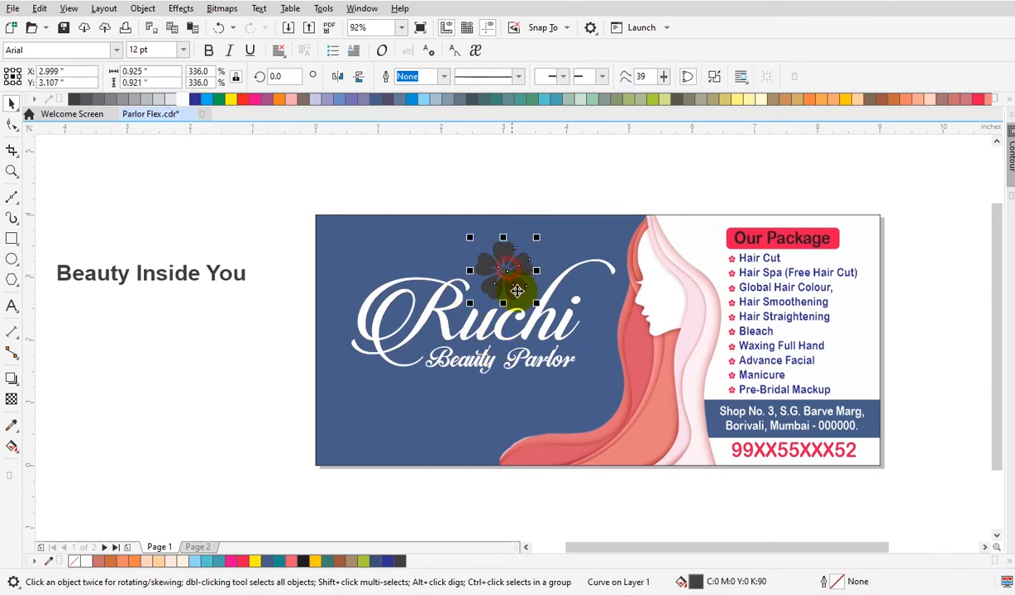
pyautogui.click(845, 100)
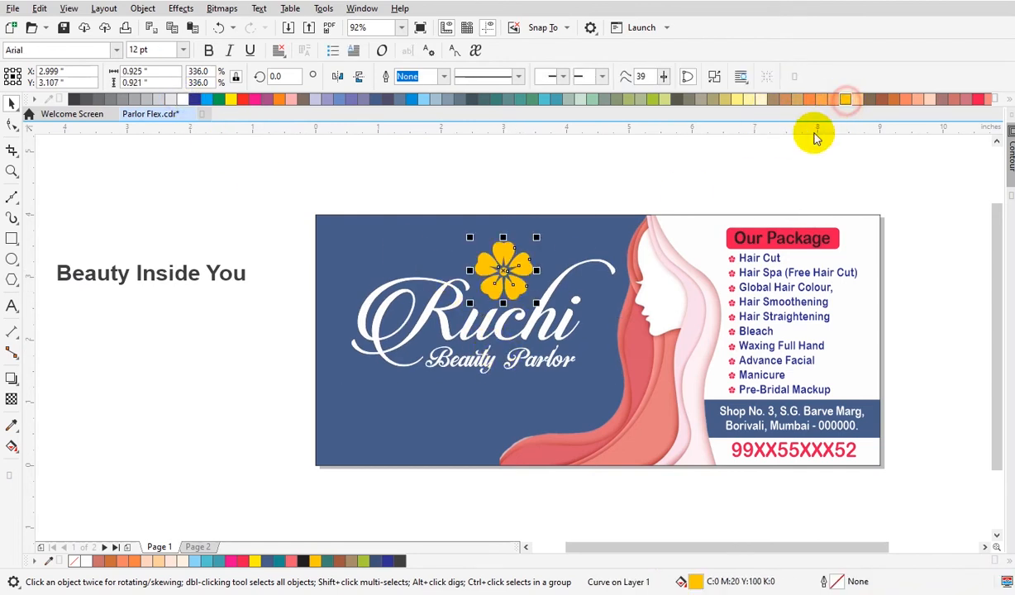
pyautogui.click(730, 180)
# Move the Beauty Inside You tagline down beside the banner's lower-left edge.
pyautogui.moveTo(165, 276); pyautogui.dragTo(279, 418)
pyautogui.press('F2')
pyautogui.moveTo(188, 186); pyautogui.dragTo(836, 534)
pyautogui.click(394, 499)
pyautogui.press('space')
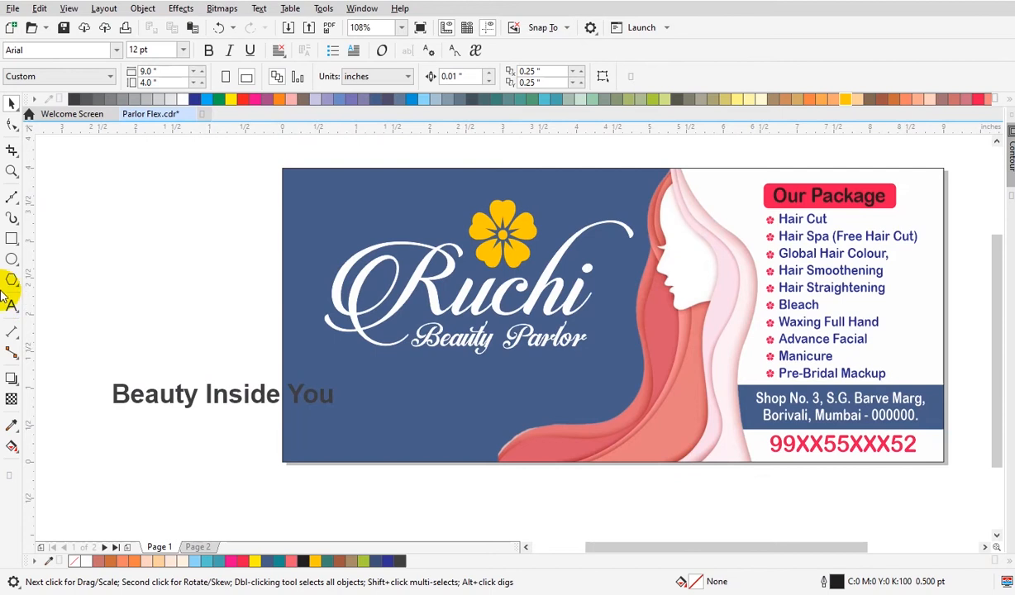
# Draw a large ellipse about 7.3 x 5.8 inches overlapping the banner's lower-left corner.
pyautogui.click(11, 259)
pyautogui.moveTo(222, 382); pyautogui.dragTo(506, 502)
pyautogui.press('space')
pyautogui.moveTo(388, 482); pyautogui.dragTo(266, 527)
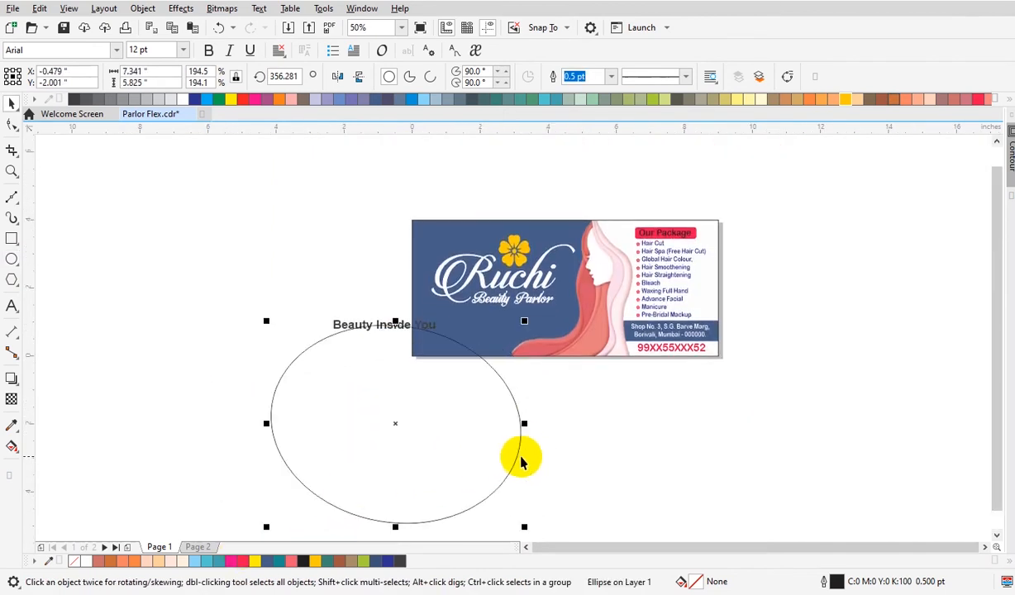
# Tilt the ellipse to about 2.4 degrees and adjust its size to about 7.46 x 5.9 inches.
pyautogui.click(518, 457)
pyautogui.moveTo(528, 423); pyautogui.dragTo(523, 395)
pyautogui.moveTo(505, 444); pyautogui.dragTo(512, 457)
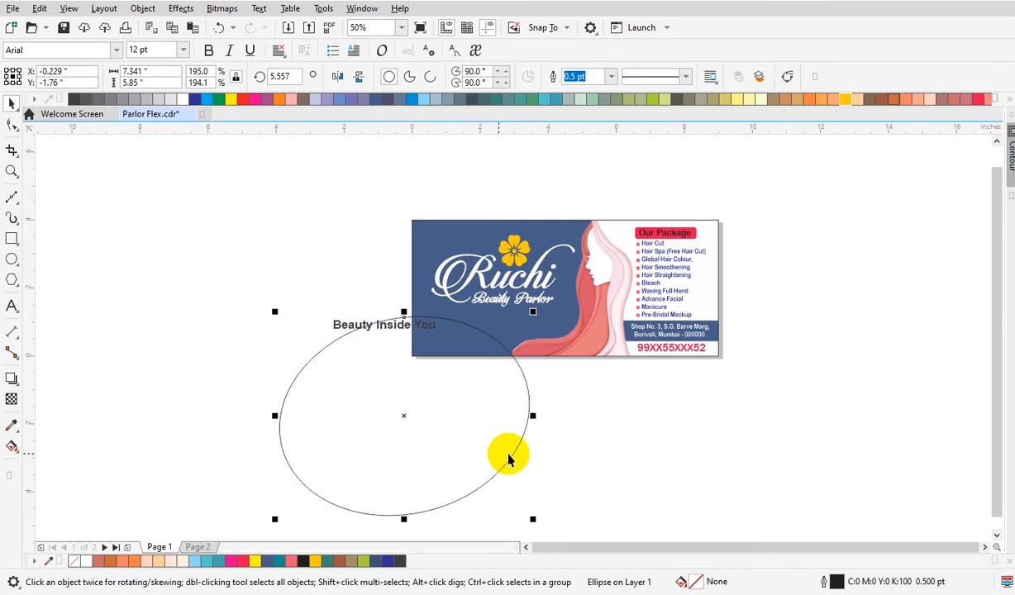
pyautogui.moveTo(274, 311); pyautogui.dragTo(270, 308)
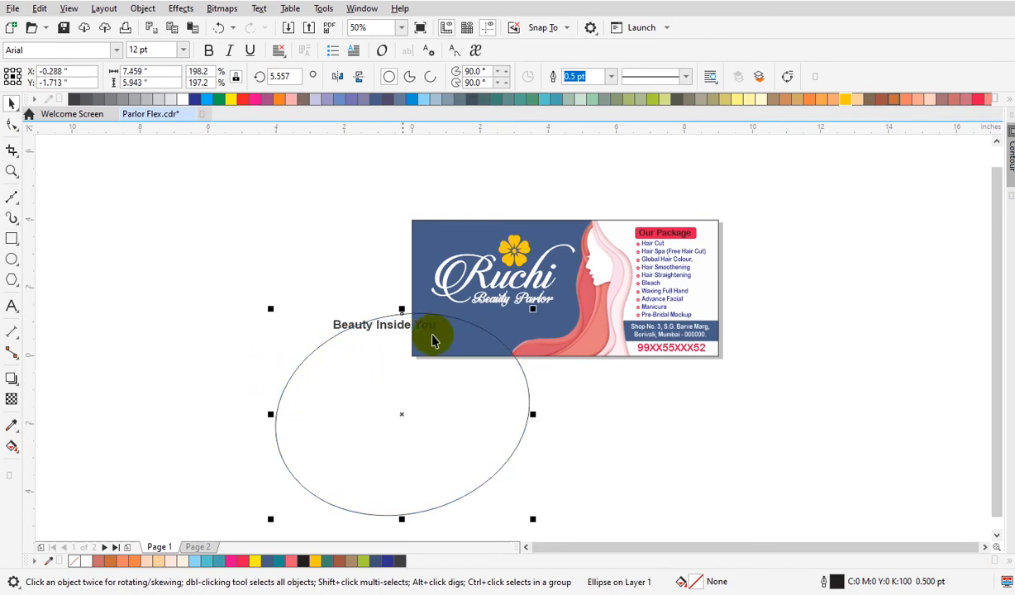
pyautogui.moveTo(469, 331); pyautogui.dragTo(473, 338)
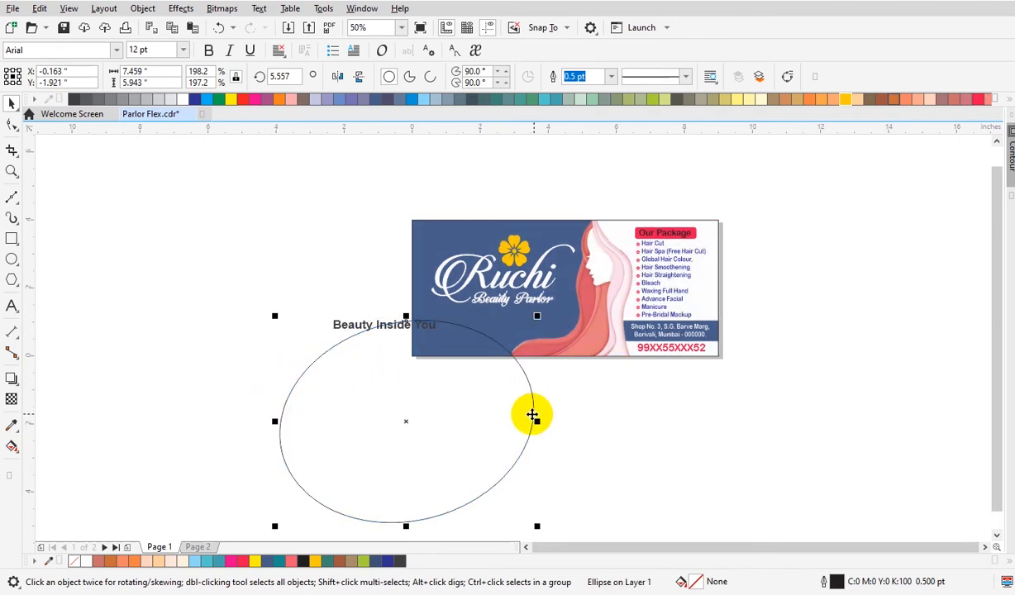
pyautogui.click(534, 412)
pyautogui.moveTo(534, 413)
pyautogui.mouseDown()
pyautogui.moveTo(537, 435)
pyautogui.moveTo(538, 405)
pyautogui.mouseUp()
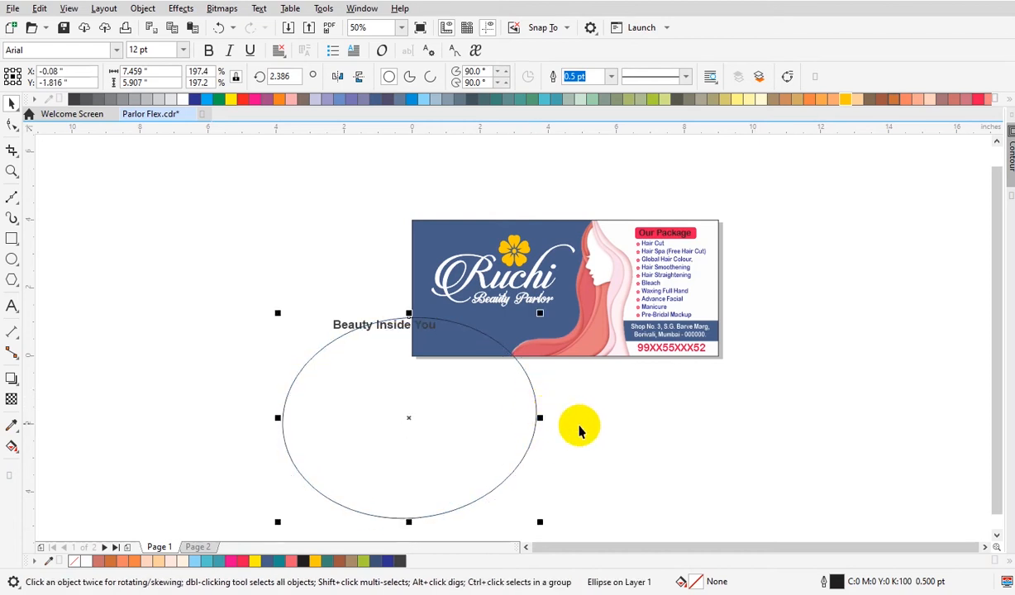
pyautogui.click(579, 427)
# Cut the ellipse and paste it inside the banner's PowerClip contents.
pyautogui.press('F2')
pyautogui.moveTo(365, 220); pyautogui.dragTo(699, 406)
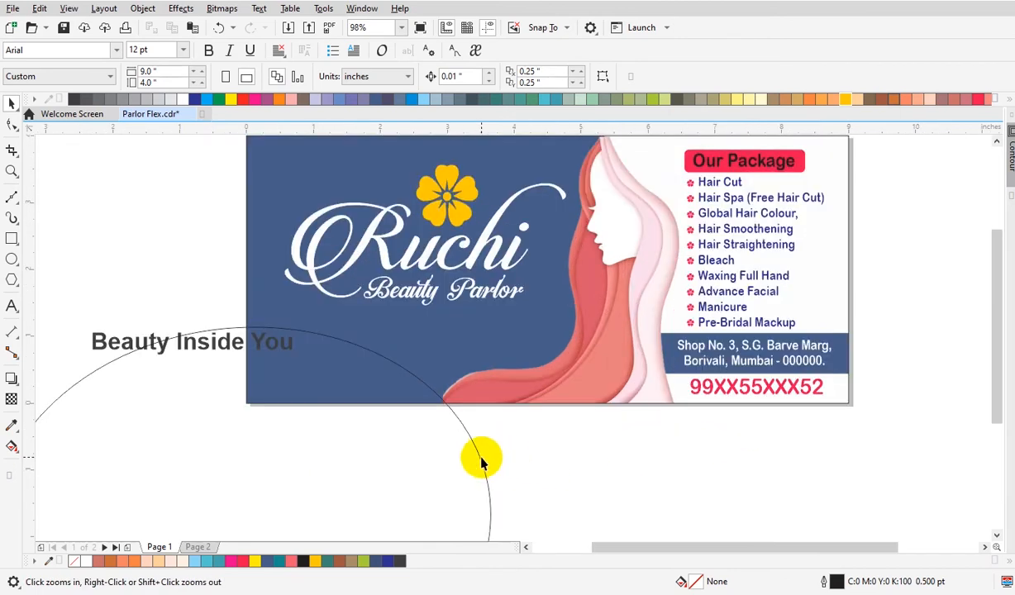
pyautogui.click(482, 461)
pyautogui.click(150, 28)
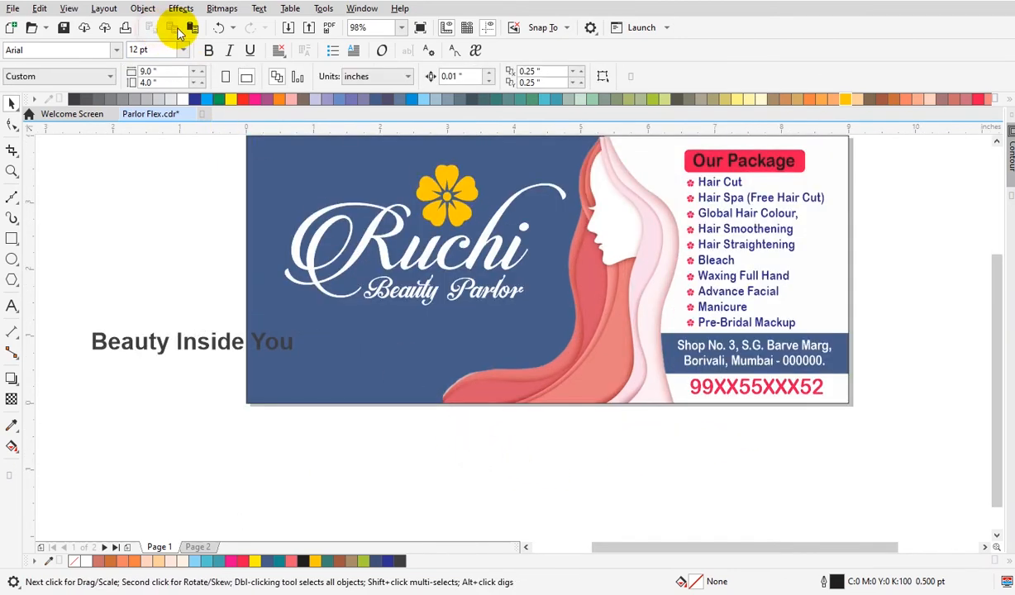
pyautogui.doubleClick(280, 178)
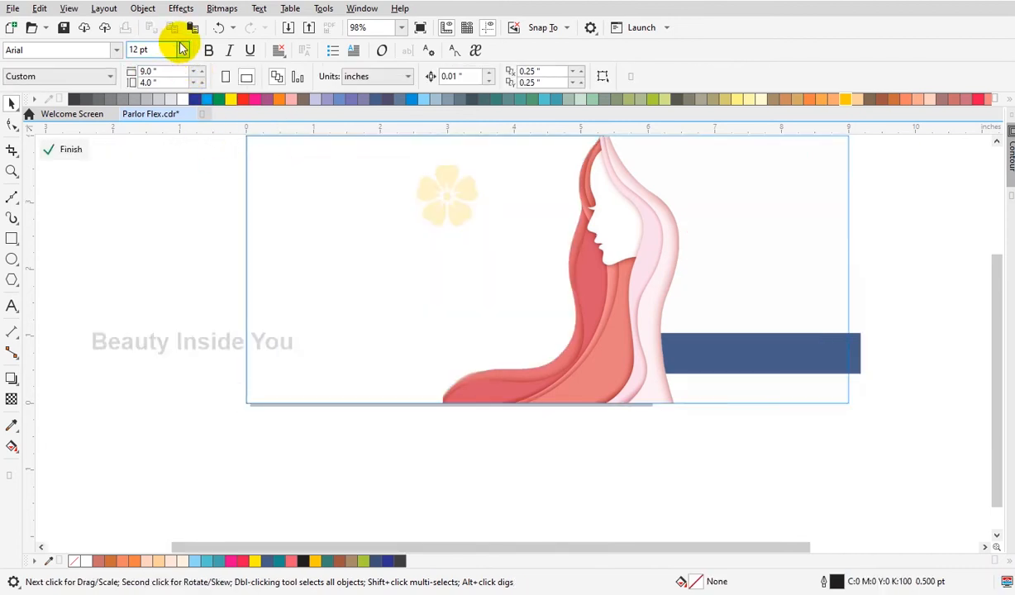
pyautogui.click(192, 27)
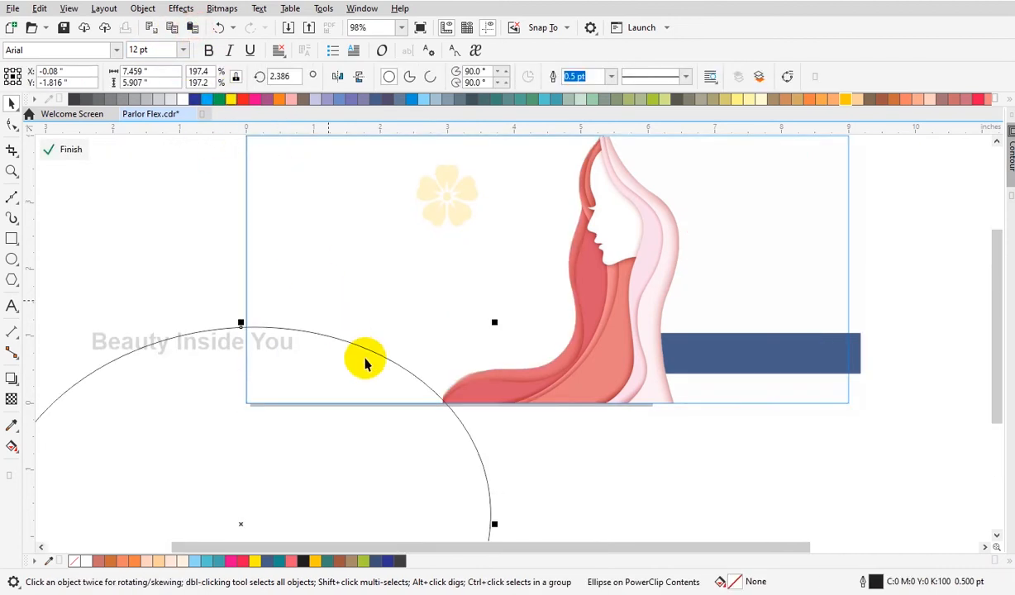
# Fill the clipped ellipse teal, remove its outline, and finish PowerClip editing.
pyautogui.click(497, 100)
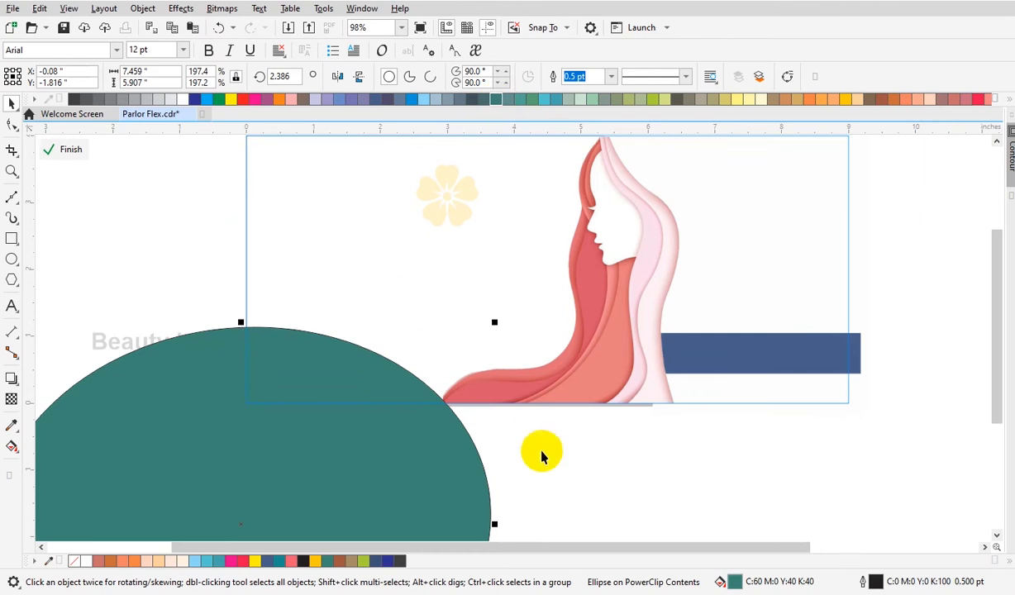
pyautogui.click(1007, 100)
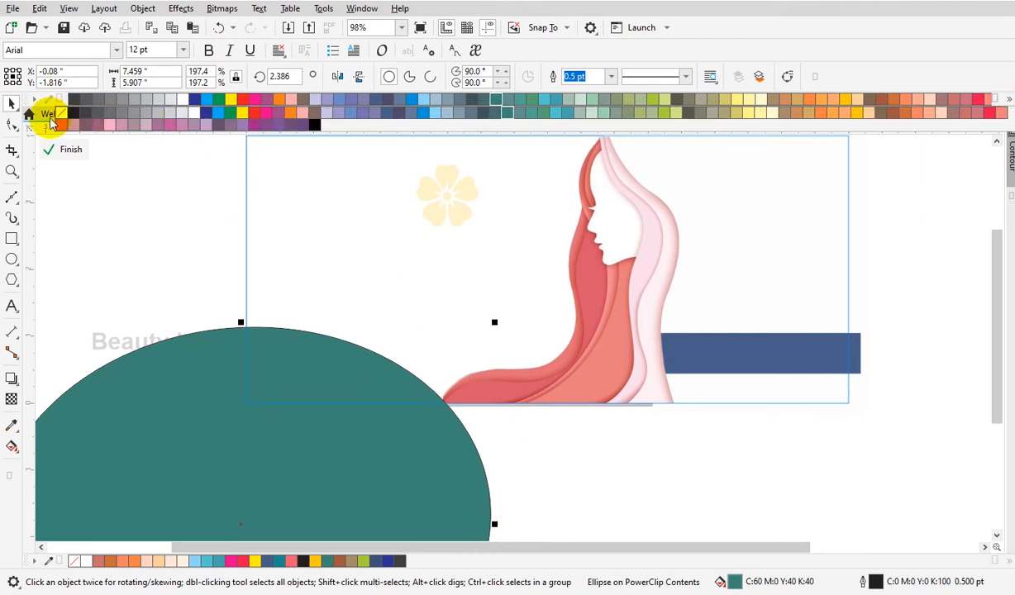
pyautogui.rightClick(65, 113)
pyautogui.keyDown('ctrl'); pyautogui.click(600, 494); pyautogui.keyUp('ctrl')
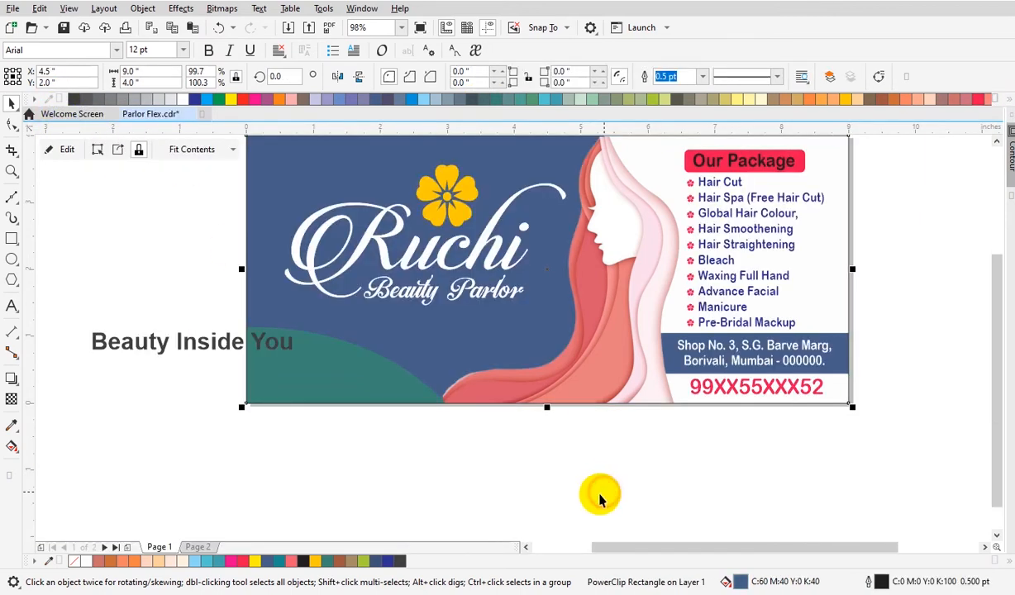
# Inside the PowerClip, add a smaller unfilled copy of the ellipse with a white outline as an inner ring.
pyautogui.click(369, 445)
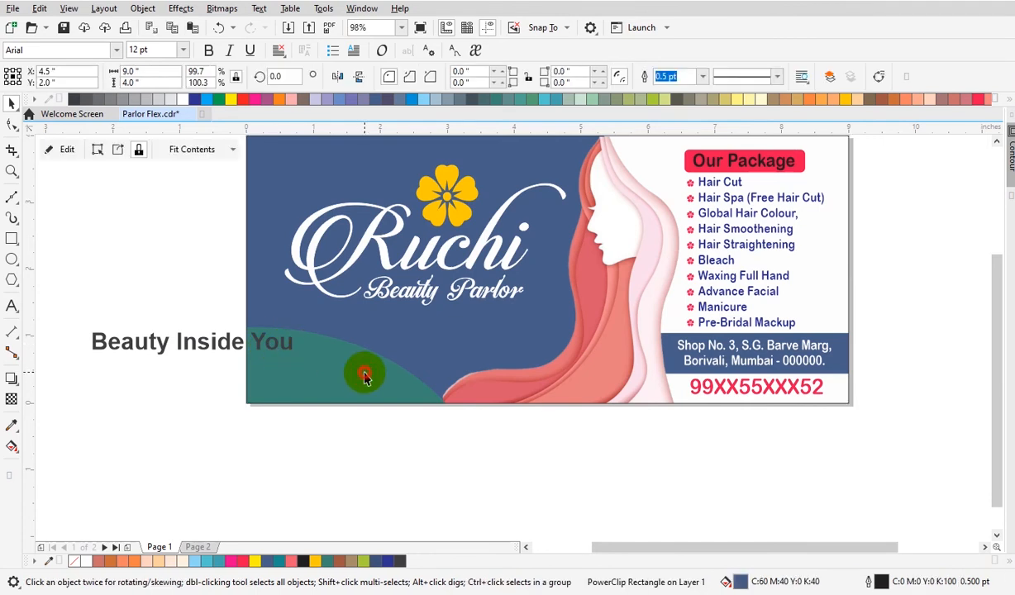
pyautogui.doubleClick(364, 376)
pyautogui.click(363, 373)
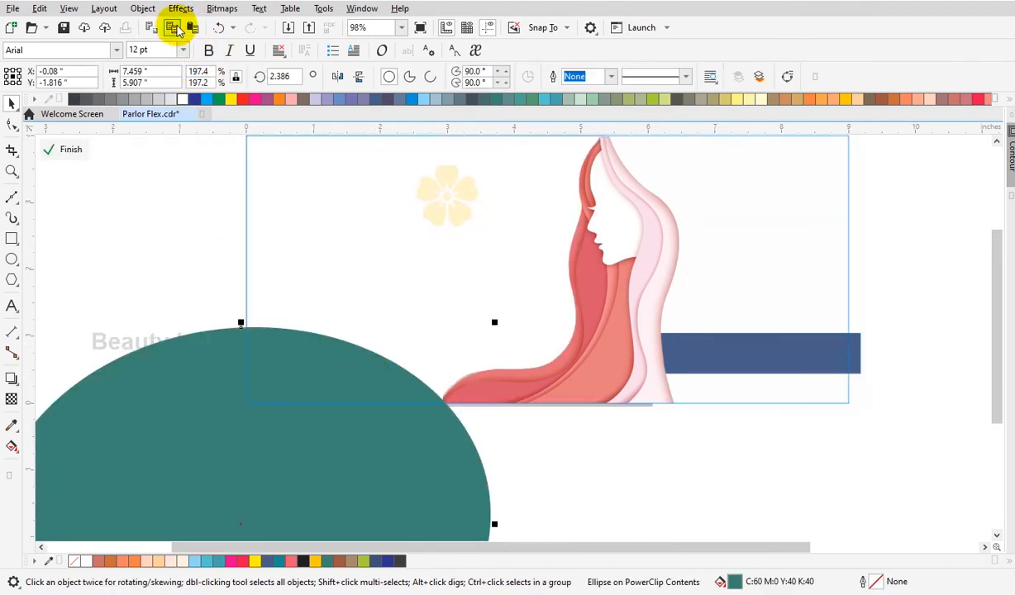
pyautogui.moveTo(495, 324); pyautogui.dragTo(503, 315)
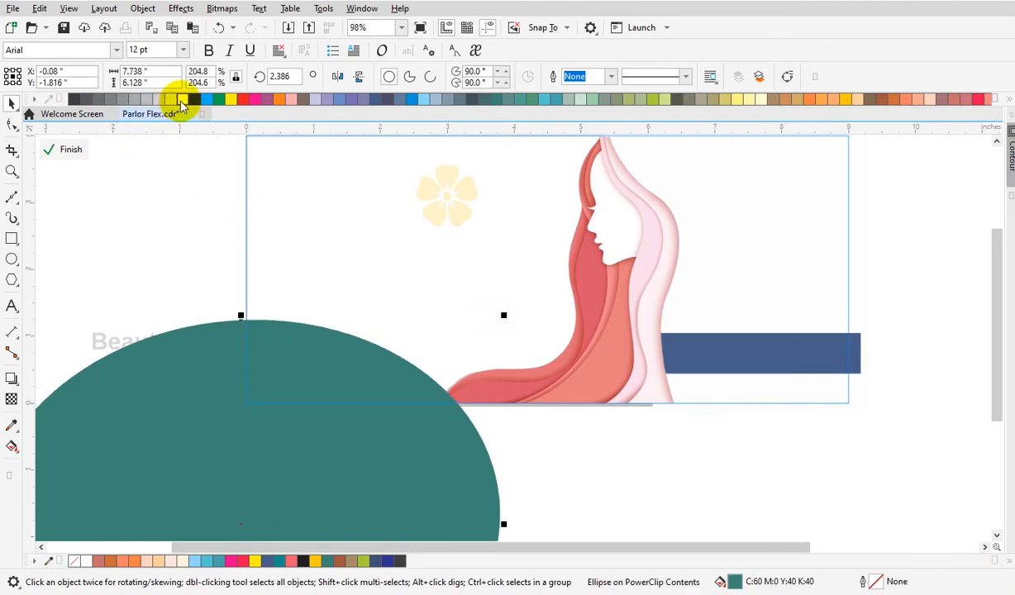
pyautogui.rightClick(183, 101)
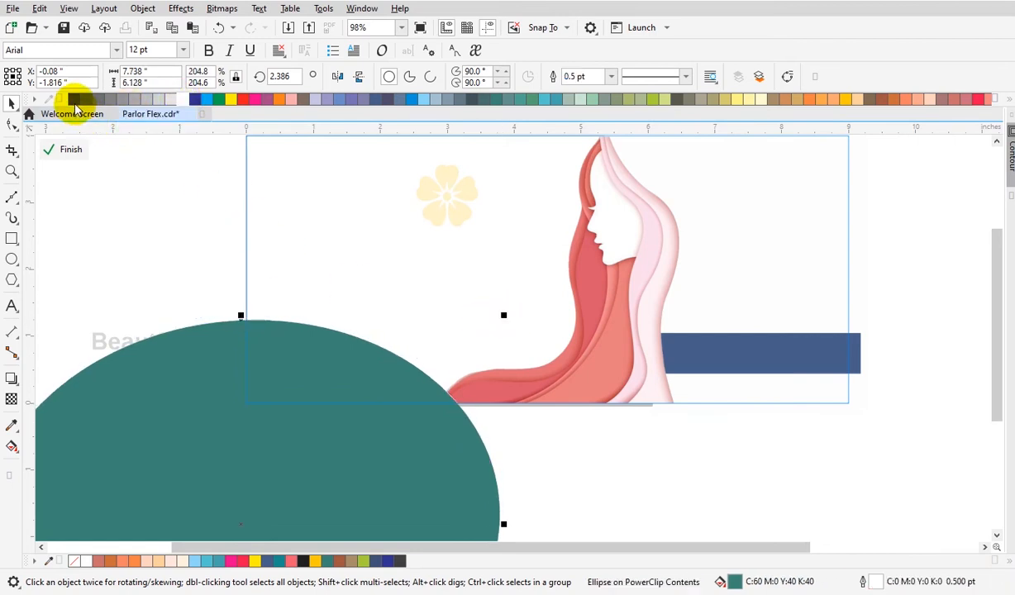
pyautogui.click(1006, 99)
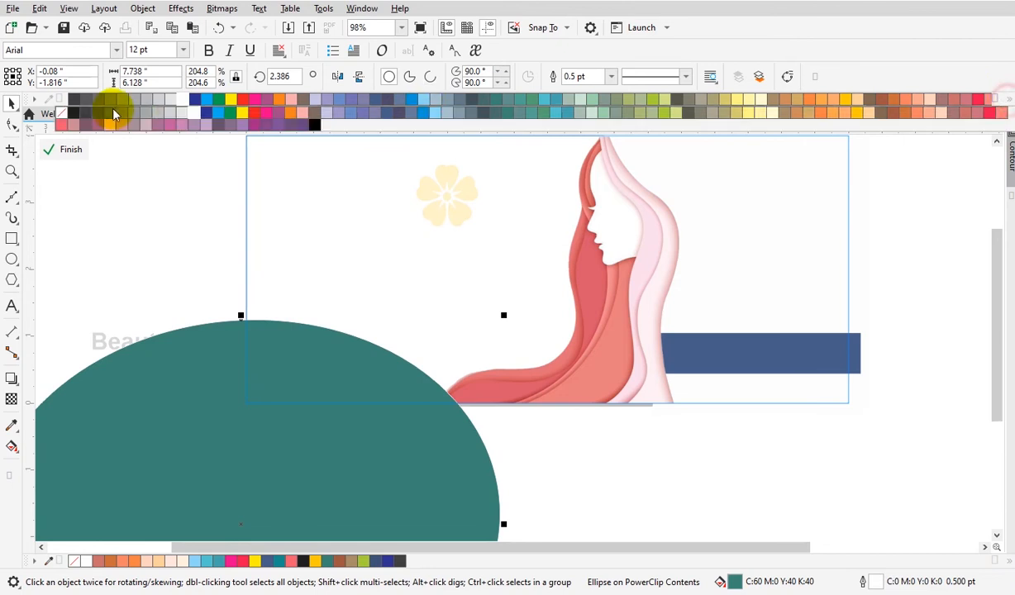
pyautogui.click(64, 116)
pyautogui.moveTo(504, 322); pyautogui.dragTo(499, 351)
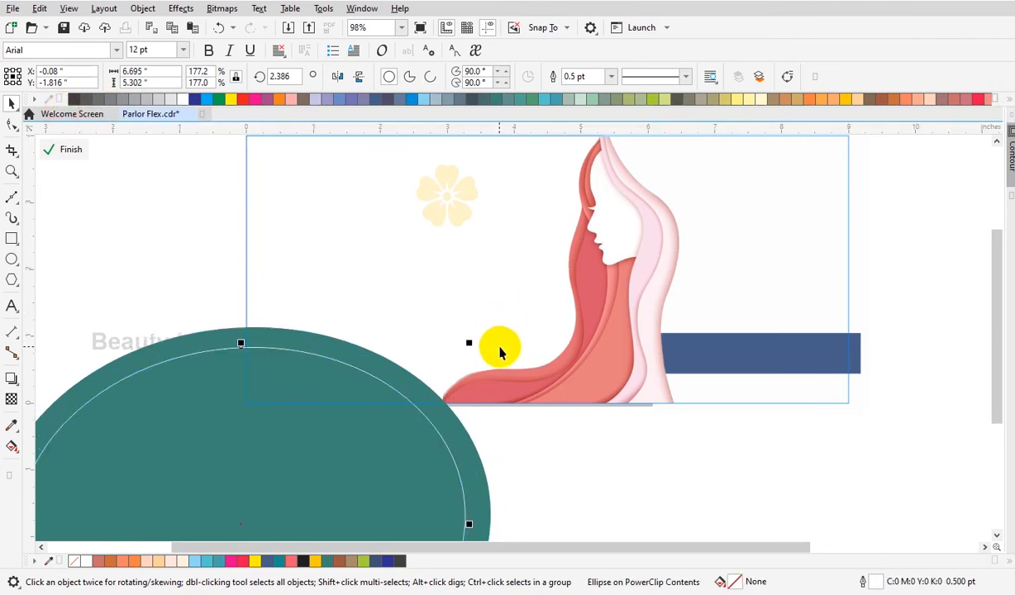
pyautogui.keyDown('ctrl'); pyautogui.click(562, 473); pyautogui.keyUp('ctrl')
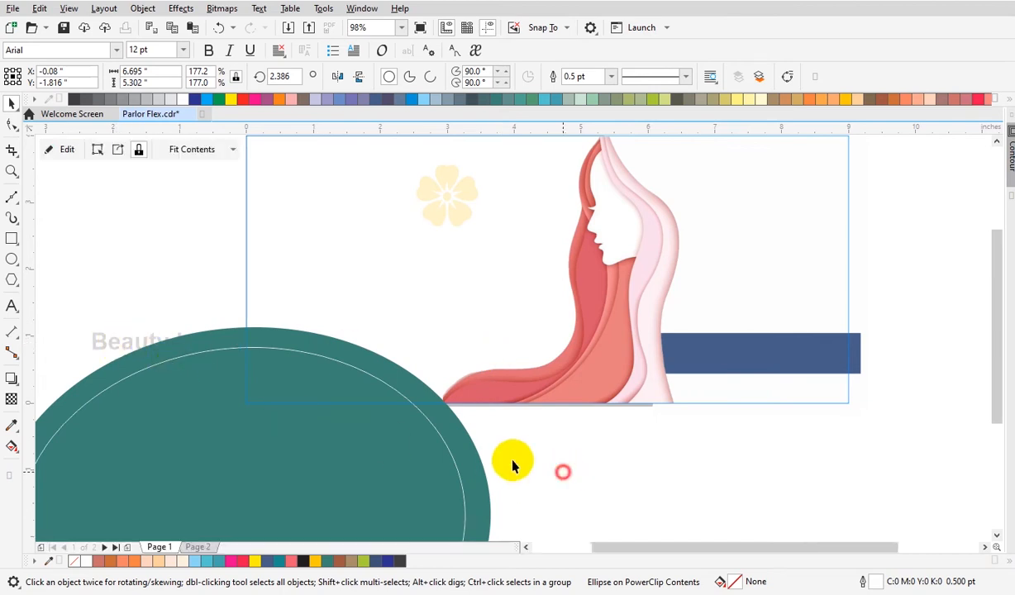
# Cut the Beauty Inside You tagline and paste it into the banner's PowerClip contents.
pyautogui.click(157, 351)
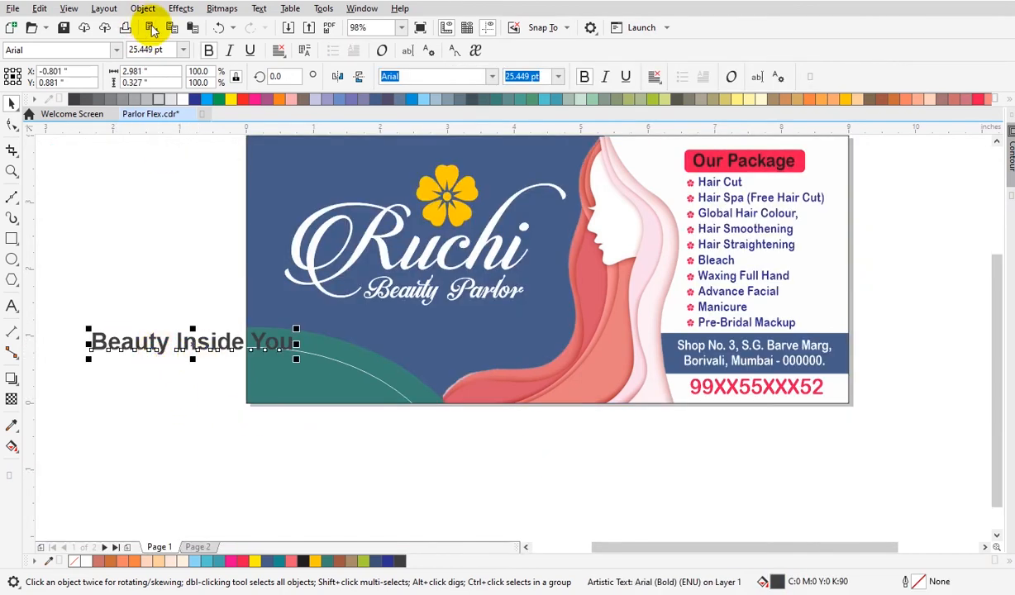
pyautogui.click(150, 28)
pyautogui.click(276, 344)
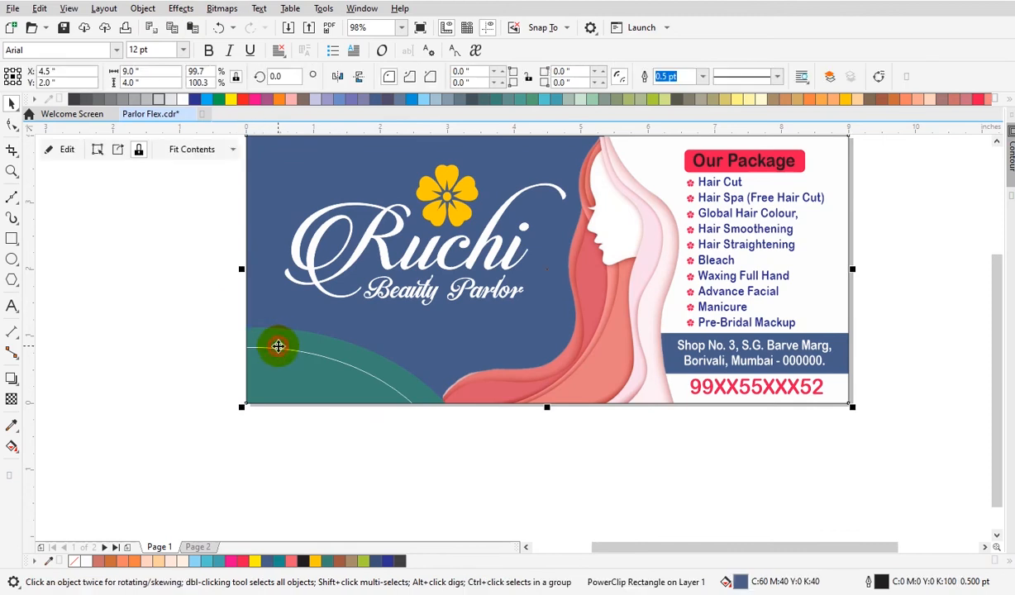
pyautogui.keyDown('ctrl'); pyautogui.click(277, 351); pyautogui.keyUp('ctrl')
pyautogui.click(191, 27)
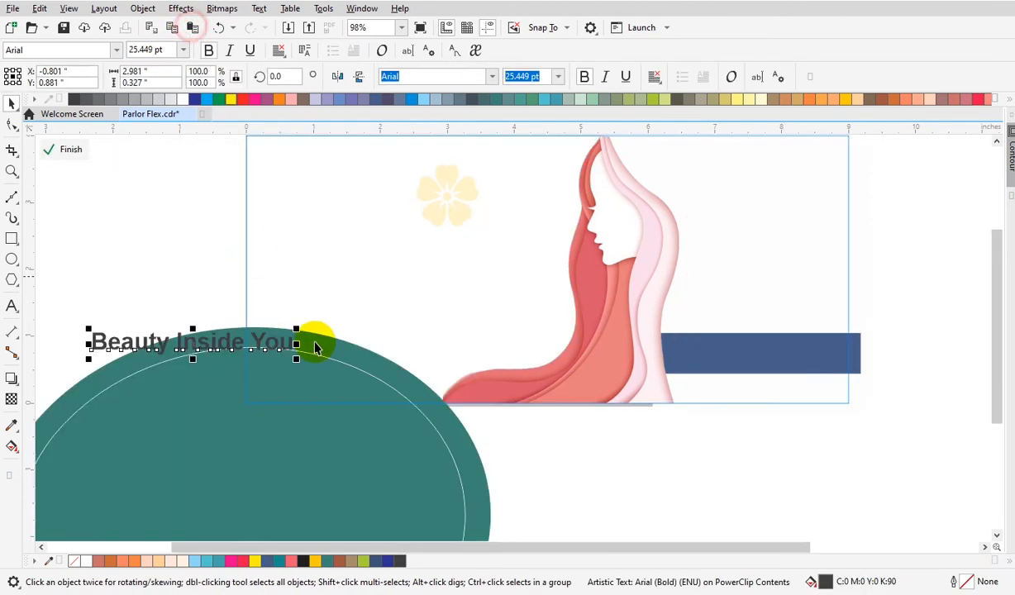
# Fit the tagline text to the inner white ellipse path using Fit Text to Path.
pyautogui.moveTo(269, 347); pyautogui.dragTo(369, 405)
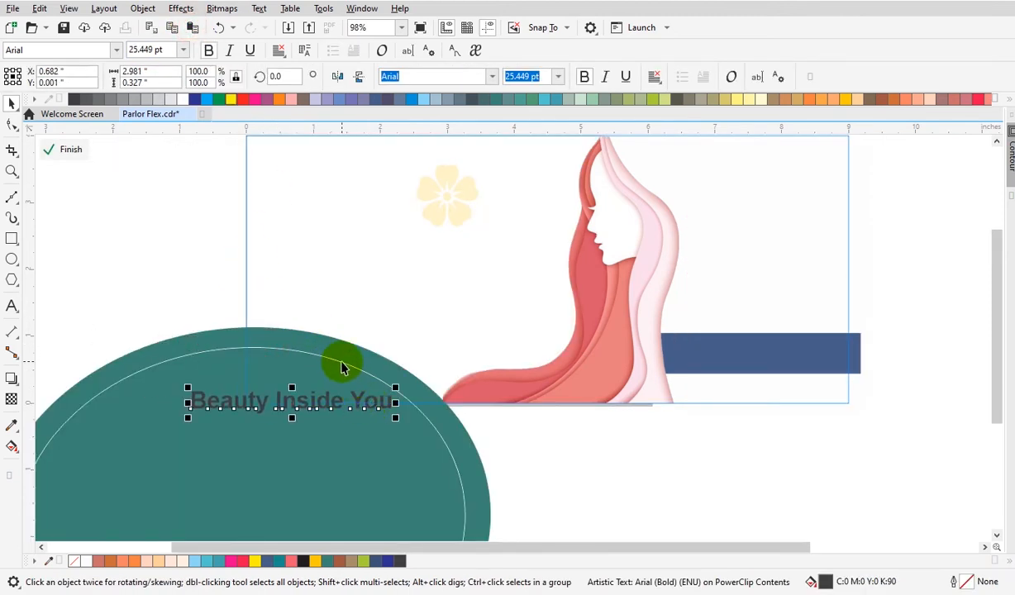
pyautogui.keyDown('shift'); pyautogui.click(336, 359); pyautogui.keyUp('shift')
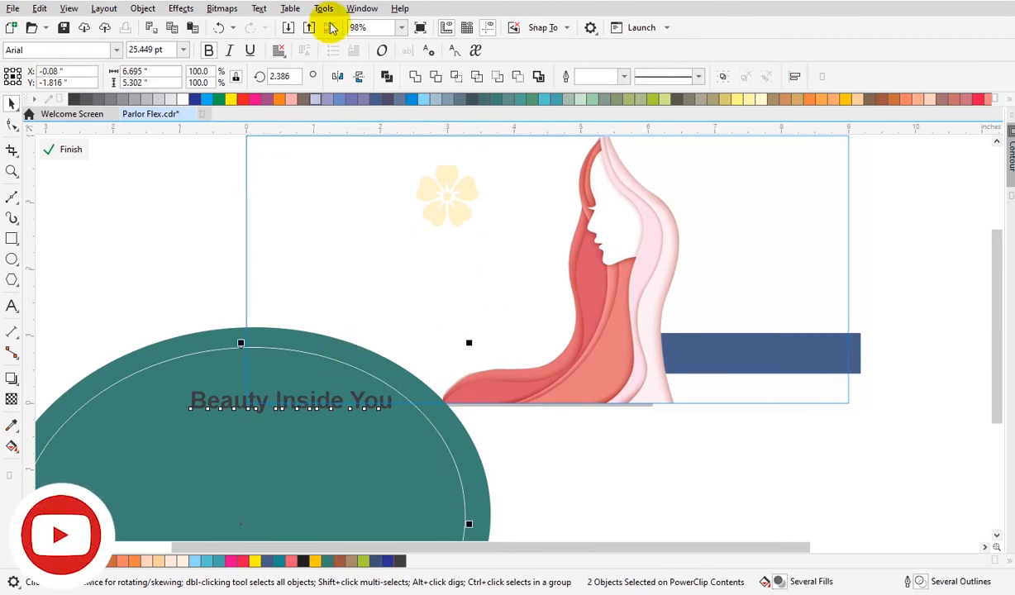
pyautogui.click(259, 8)
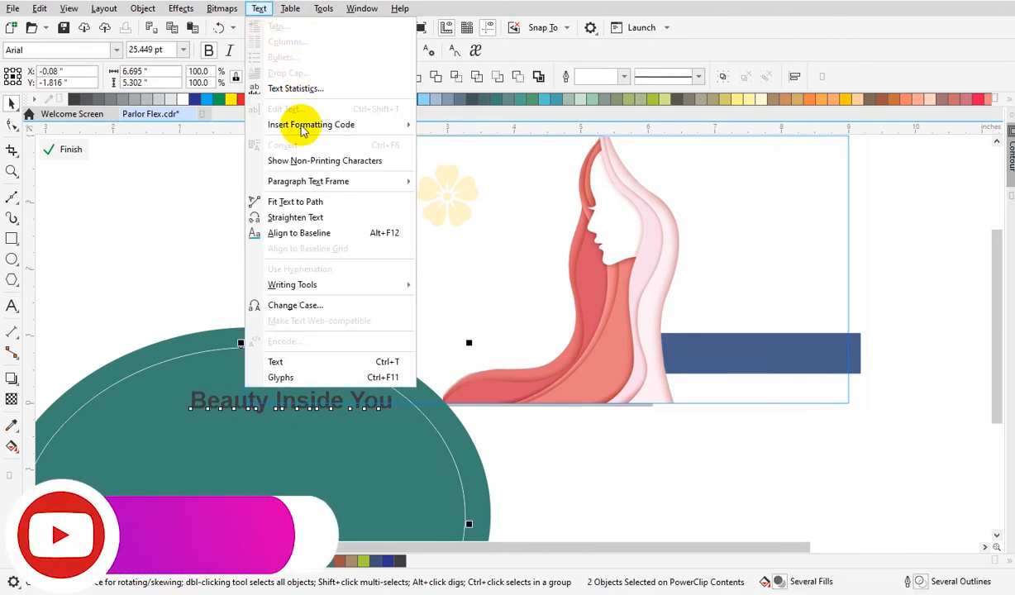
pyautogui.click(309, 203)
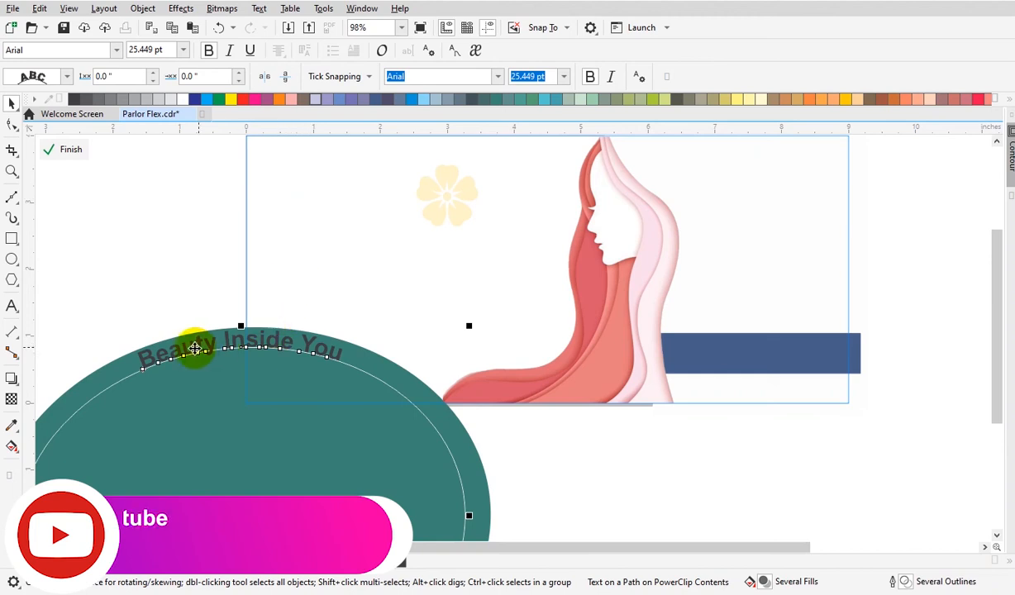
pyautogui.click(12, 126)
pyautogui.click(328, 362)
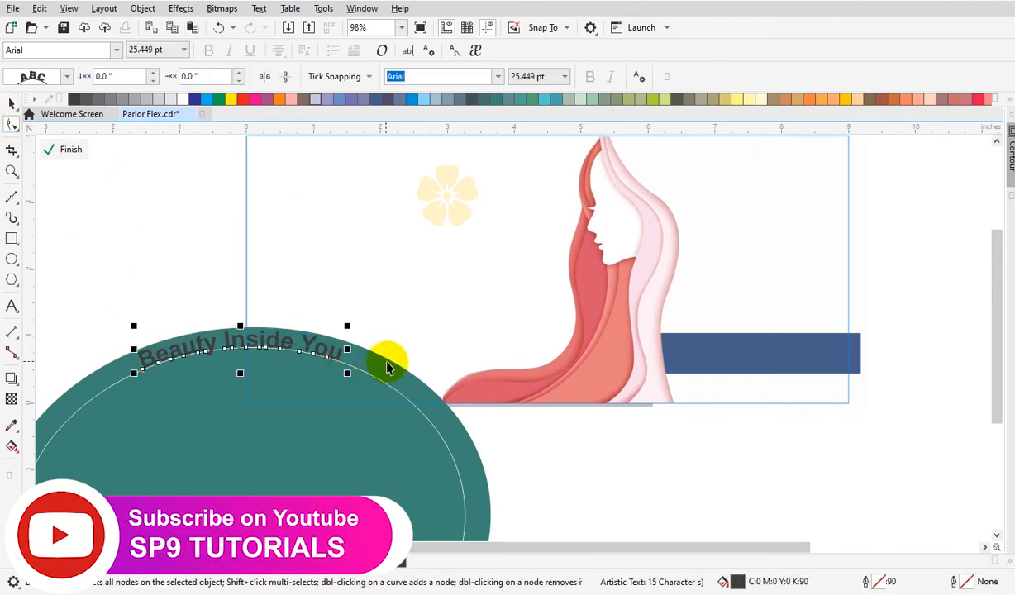
# Slide the curved Beauty Inside You tagline along the inner ellipse path toward the banner's left edge.
pyautogui.click(362, 376)
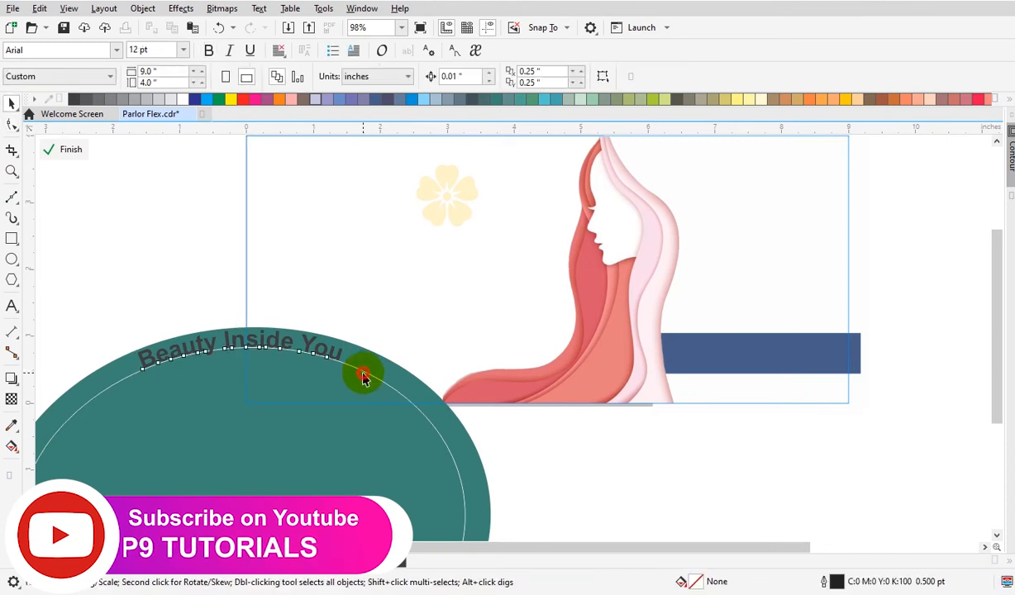
pyautogui.press('space')
pyautogui.click(376, 377)
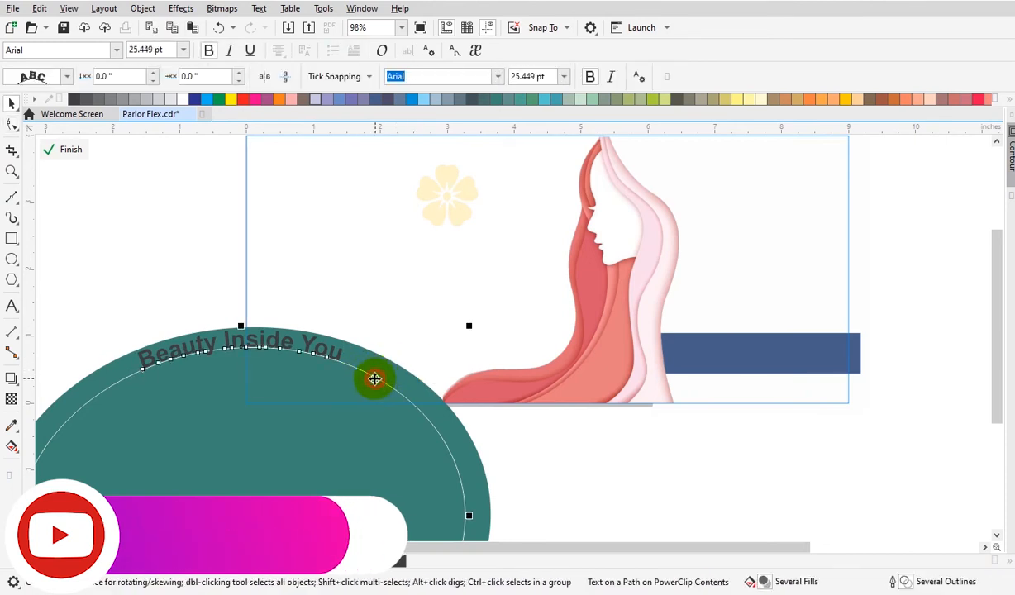
pyautogui.moveTo(464, 333); pyautogui.dragTo(464, 333)
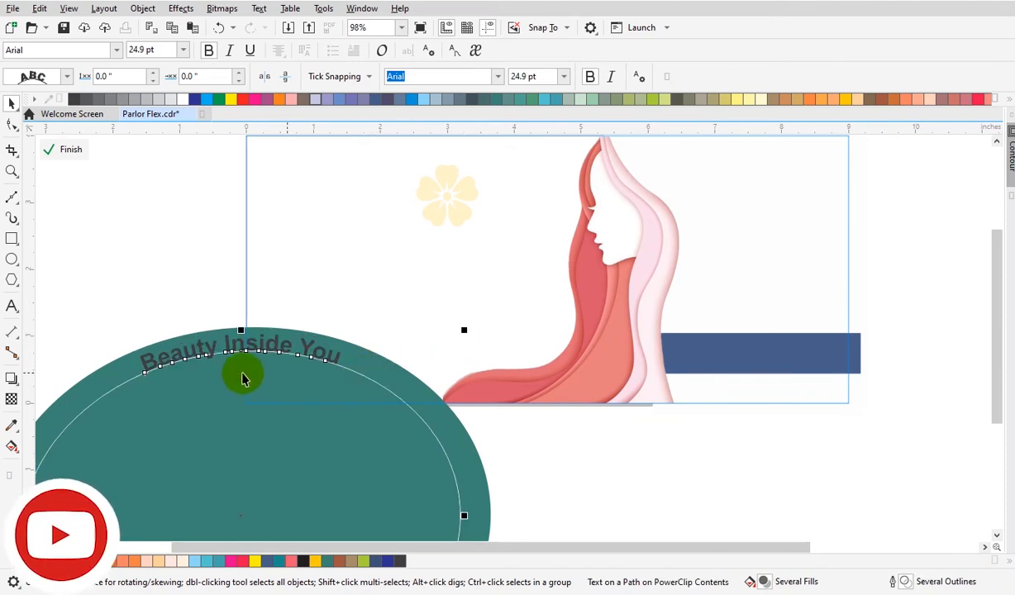
pyautogui.moveTo(143, 367); pyautogui.dragTo(232, 357)
# Set the tagline's font size to 19 pt and reposition its start point on the path.
pyautogui.click(519, 76)
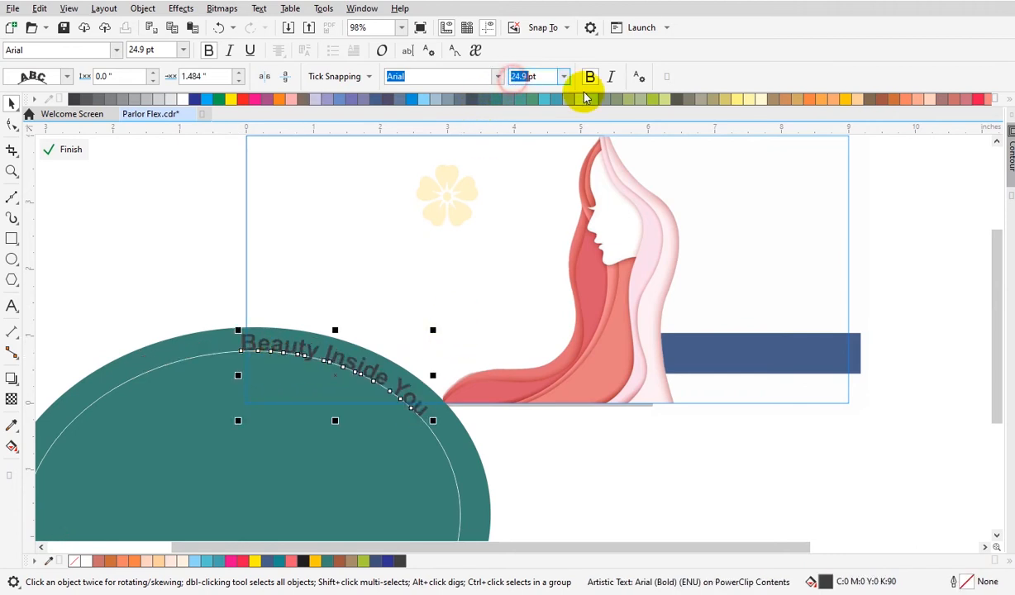
pyautogui.write('20')
pyautogui.press('Return')
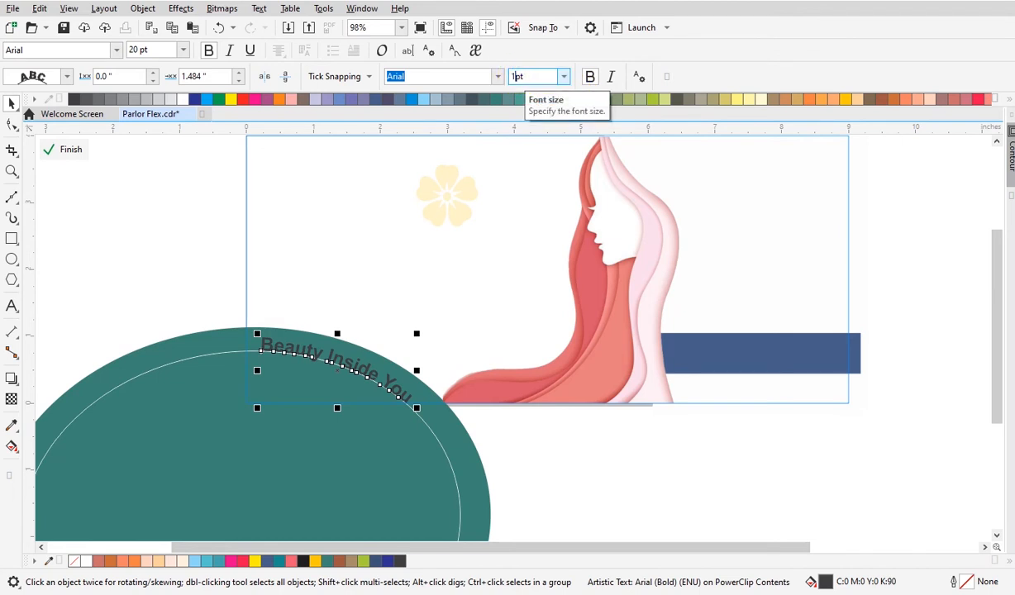
pyautogui.write('7')
pyautogui.press('Return')
pyautogui.click(279, 349)
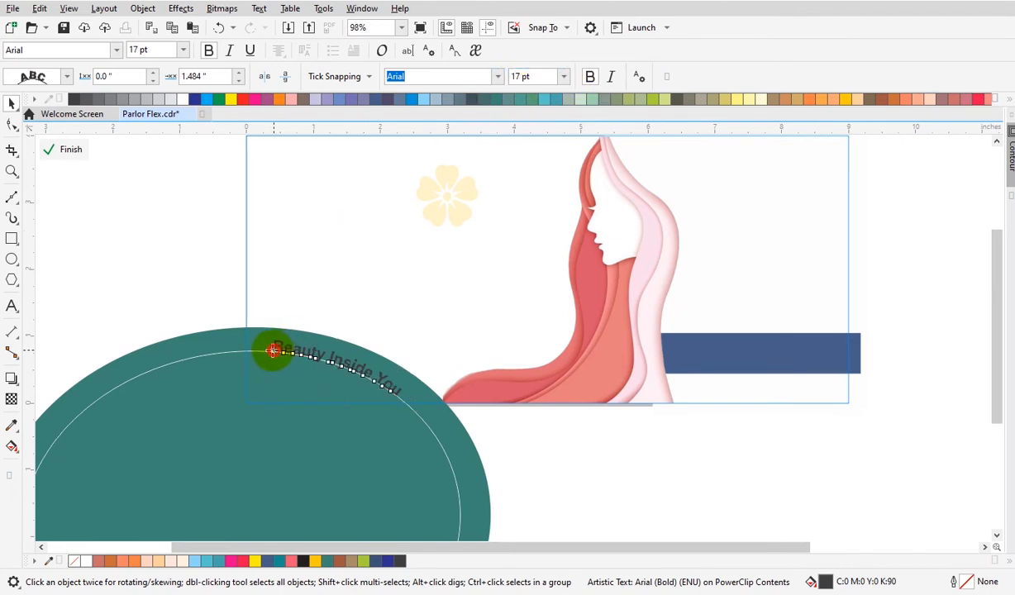
pyautogui.moveTo(273, 351); pyautogui.dragTo(260, 346)
pyautogui.click(516, 80)
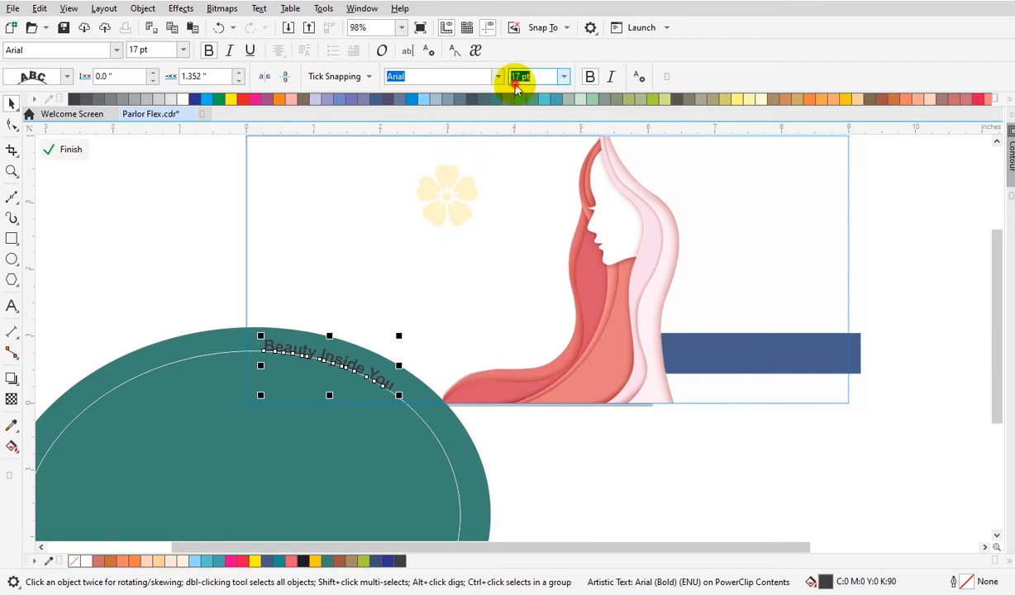
pyautogui.click(419, 415)
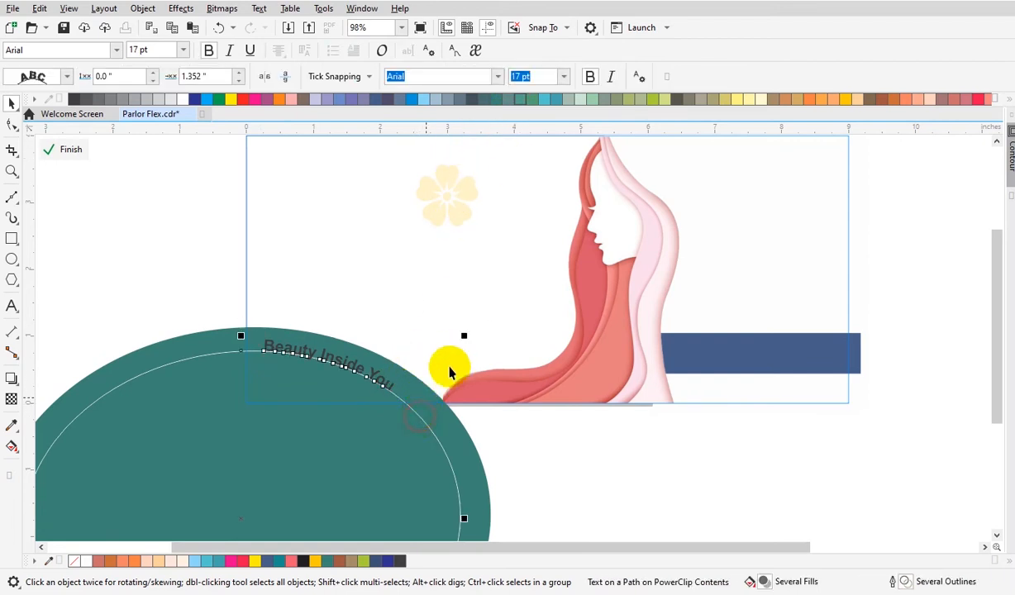
pyautogui.moveTo(464, 336); pyautogui.dragTo(475, 332)
pyautogui.write('19')
pyautogui.press('Return')
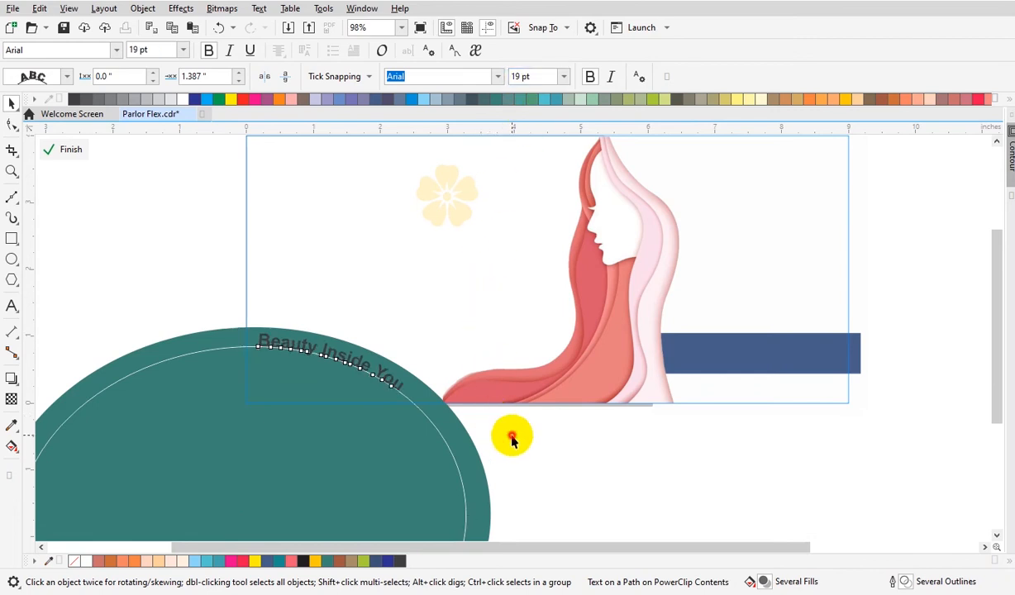
# Select the inner white ellipse path and remove it, keeping the tagline curved.
pyautogui.click(512, 440)
pyautogui.click(11, 124)
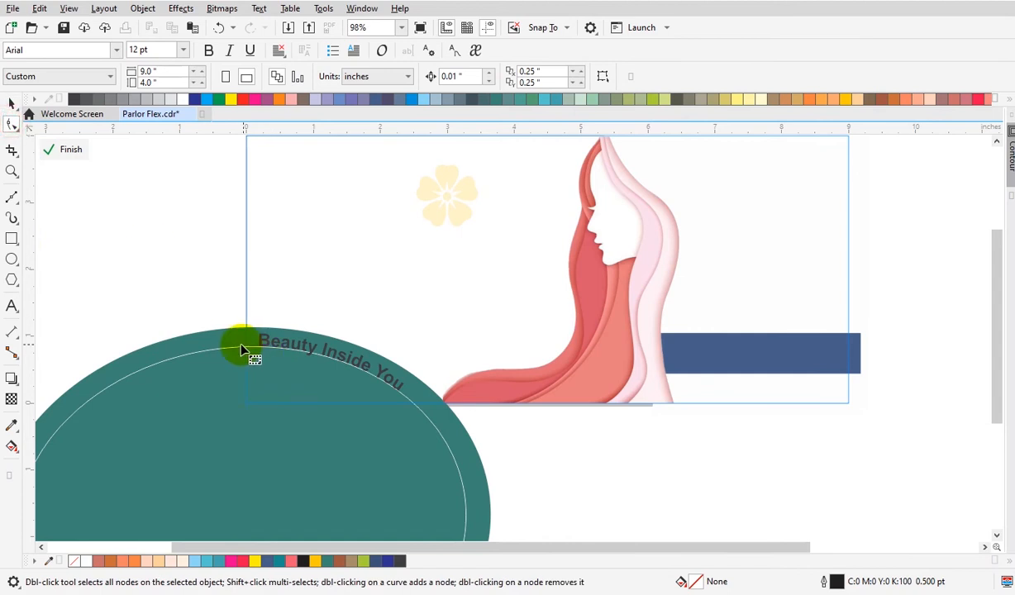
pyautogui.click(241, 350)
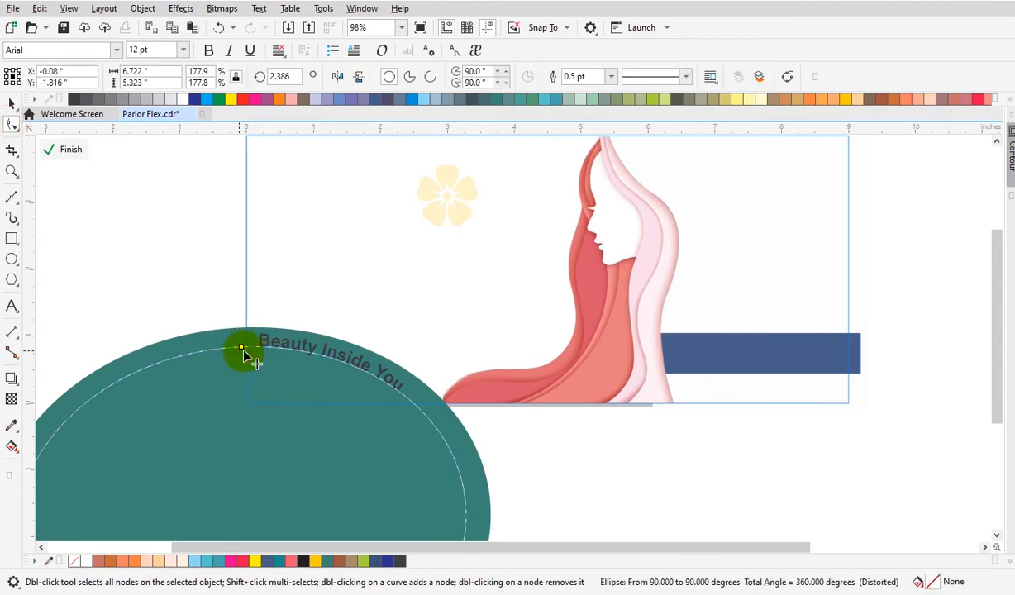
pyautogui.press('space')
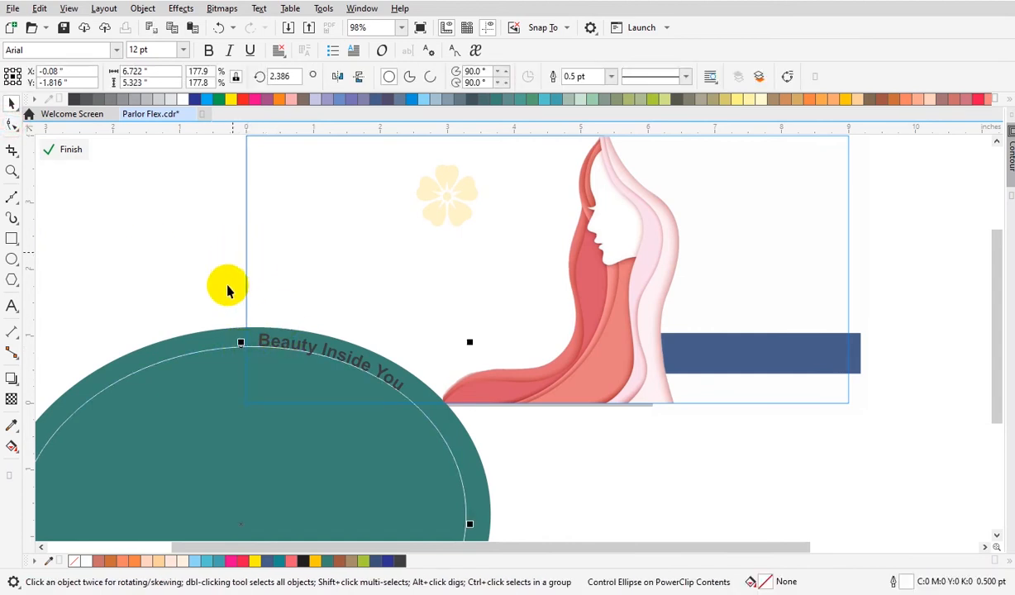
pyautogui.click(151, 29)
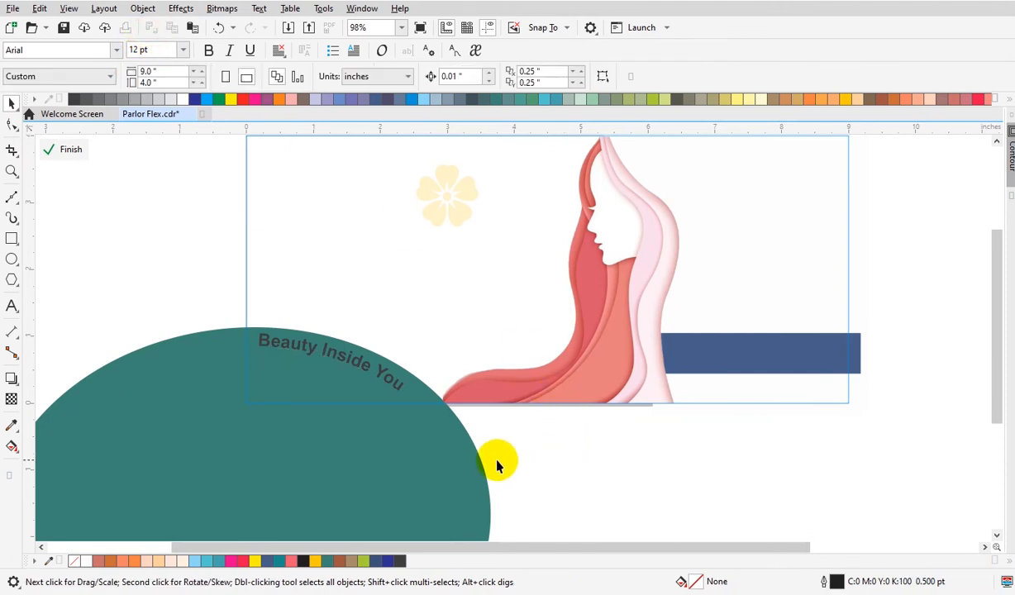
# Color the tagline text white.
pyautogui.click(381, 384)
pyautogui.click(383, 382)
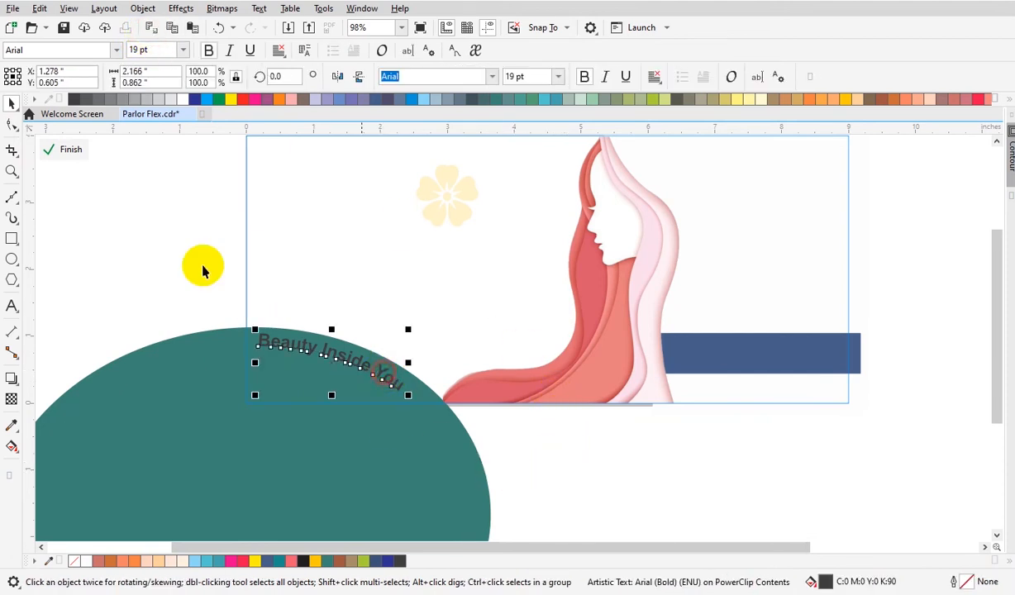
pyautogui.click(184, 99)
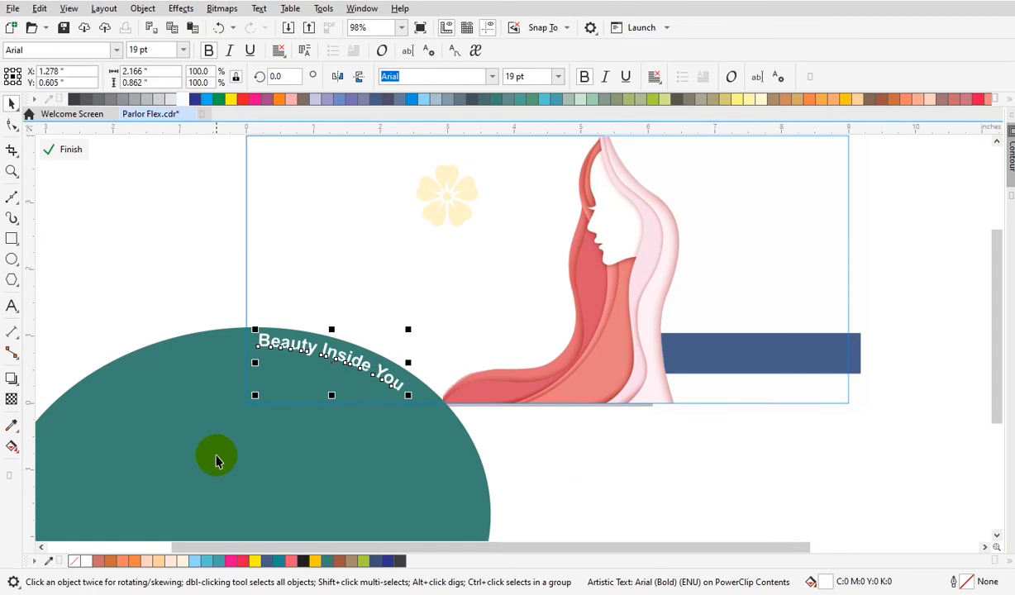
# Duplicate the teal ellipse, tilt it slightly, fill it yellow-green, and place it behind the original as a rim.
pyautogui.click(212, 456)
pyautogui.moveTo(156, 383); pyautogui.dragTo(169, 351)
pyautogui.hotkey('ctrl', 'z')
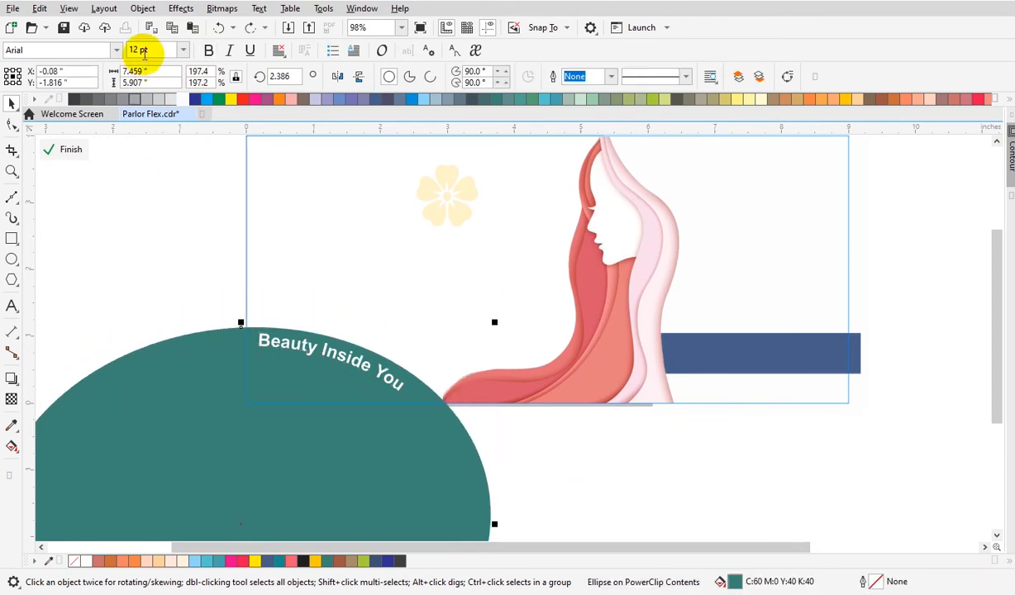
pyautogui.click(193, 28)
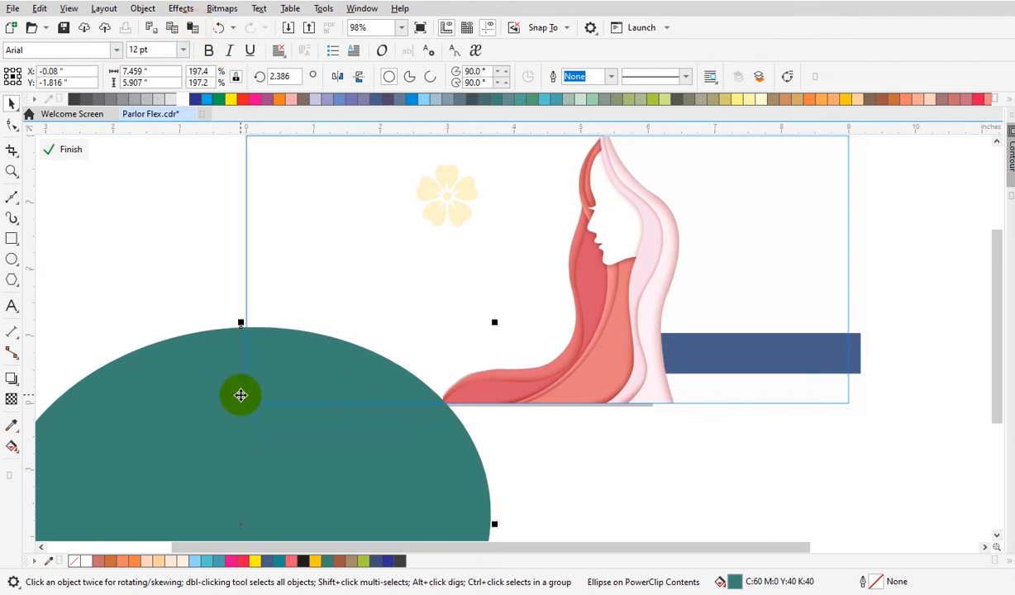
pyautogui.scroll(-2, 240, 395)
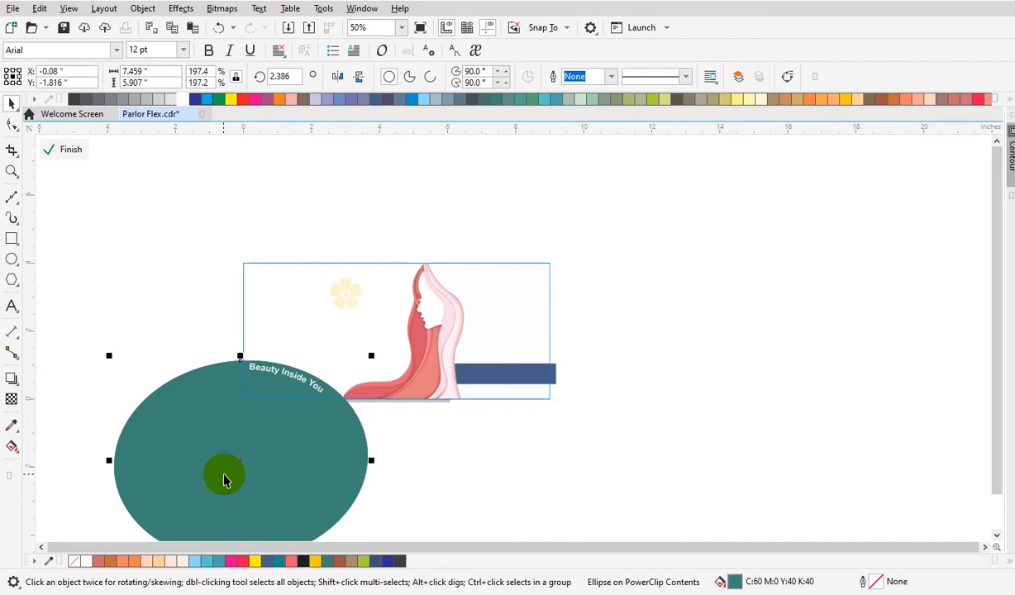
pyautogui.click(207, 464)
pyautogui.moveTo(107, 462); pyautogui.dragTo(108, 441)
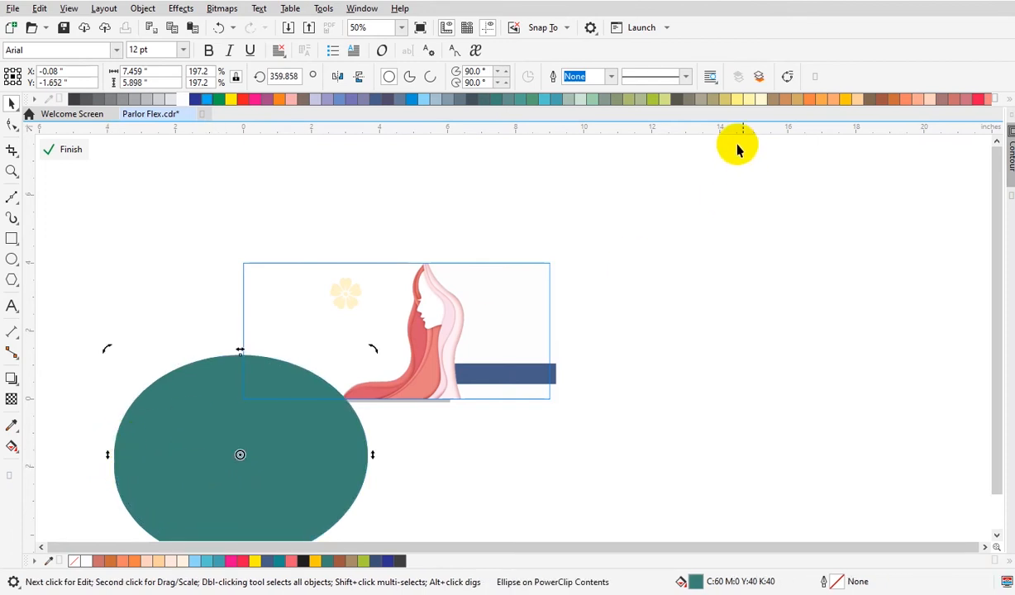
pyautogui.click(652, 99)
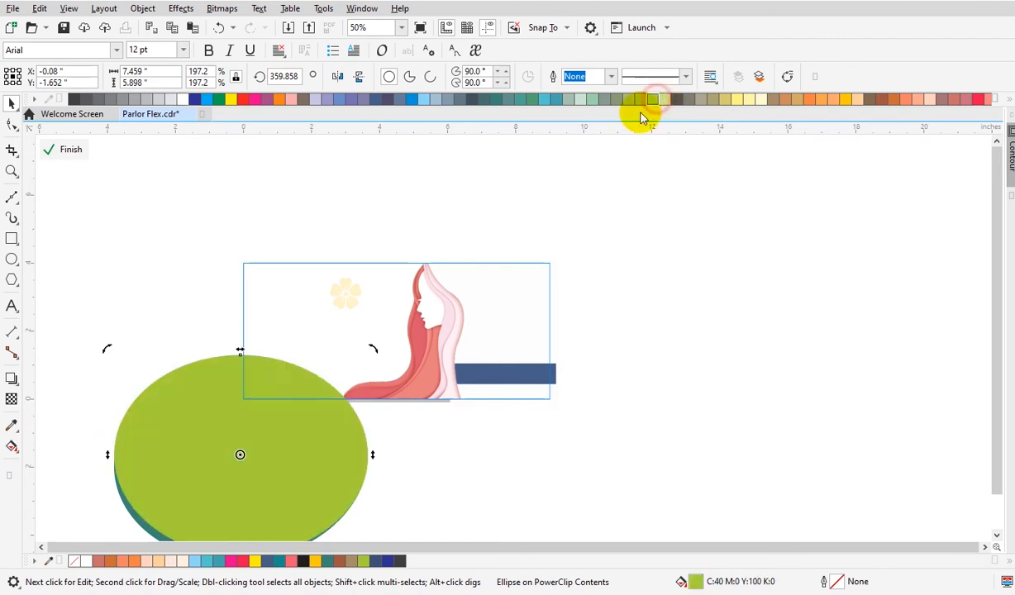
pyautogui.hotkey('ctrl', 'pagedown')
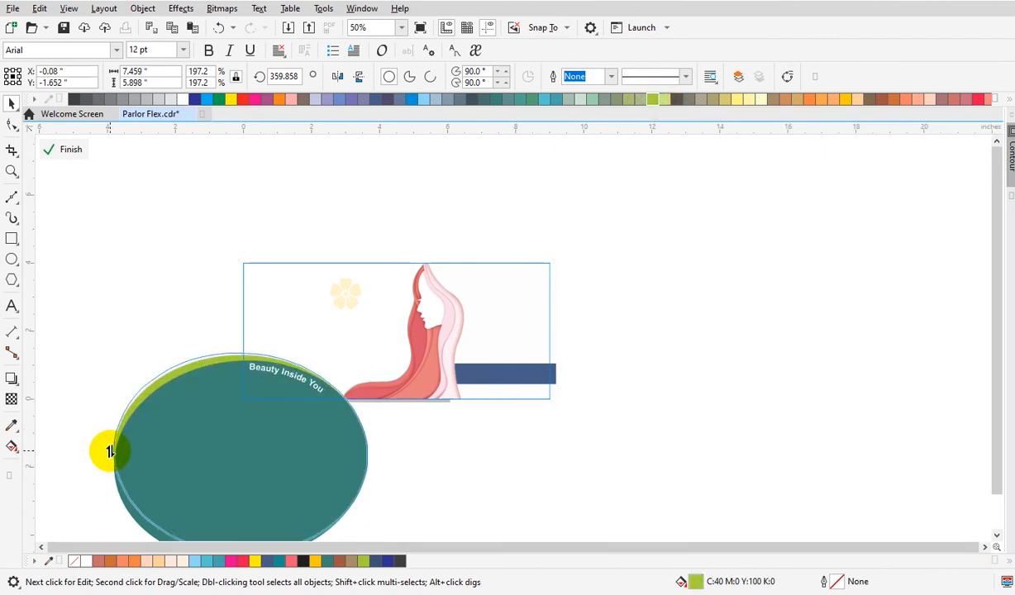
# Finish PowerClip editing, select the banner rectangle and give it a 2.0 pt outline.
pyautogui.keyDown('ctrl'); pyautogui.click(407, 472); pyautogui.keyUp('ctrl')
pyautogui.click(285, 376)
pyautogui.press('z')
pyautogui.moveTo(223, 245); pyautogui.dragTo(587, 430)
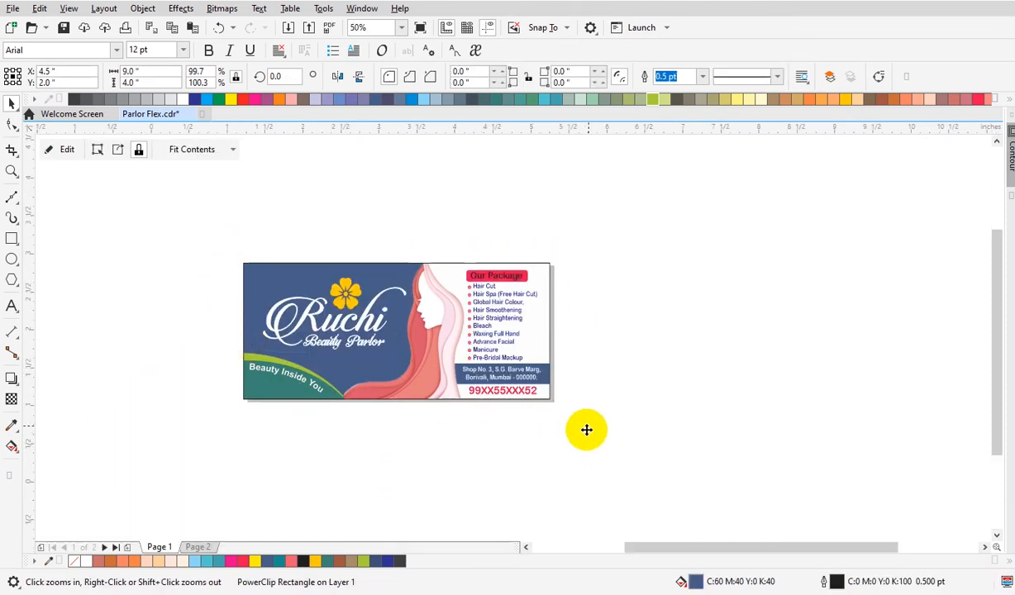
pyautogui.click(905, 350)
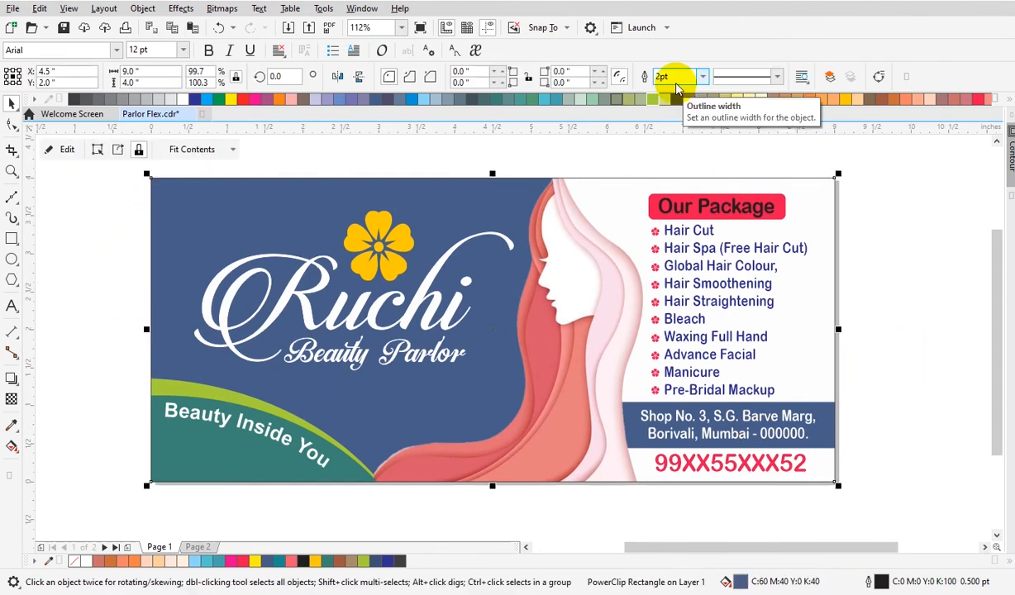
pyautogui.press('Return')
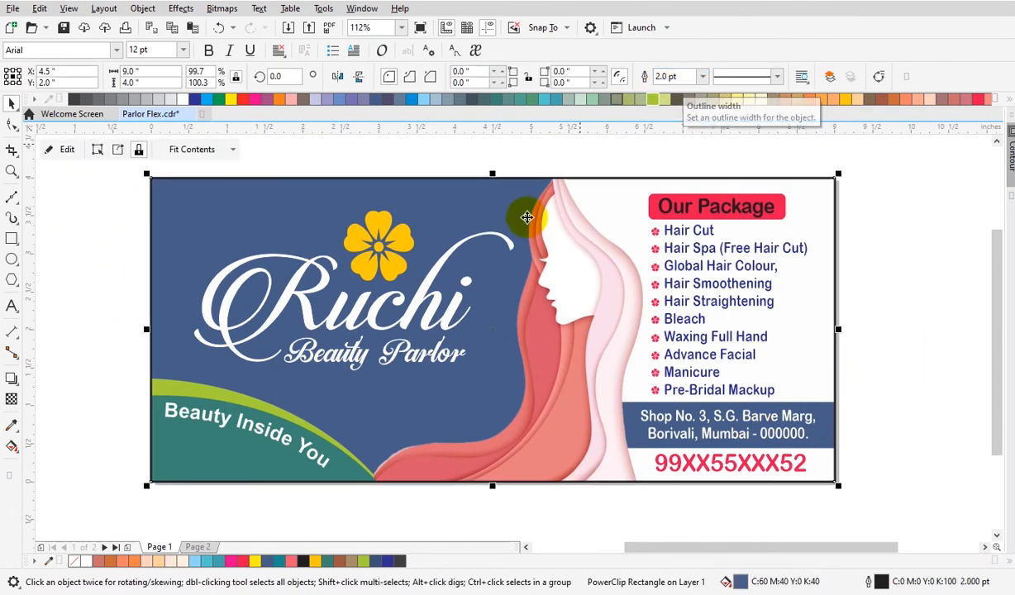
# Set the banner rectangle's outline color to navy blue.
pyautogui.rightClick(377, 100)
pyautogui.click(358, 420)
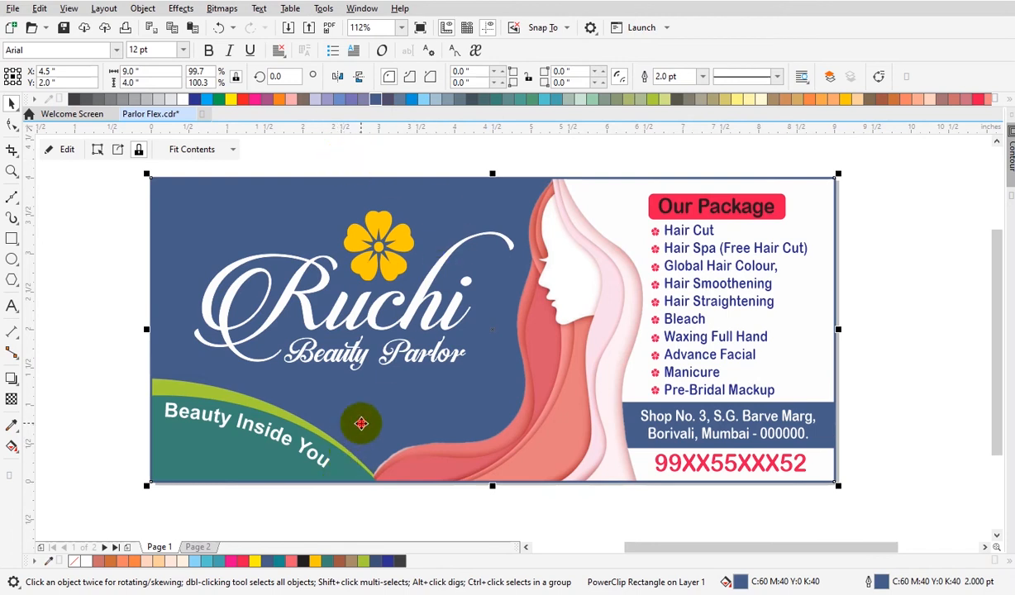
pyautogui.click(907, 427)
# Darken the banner's background fill to C60 M40 Y0 K50 in the Edit Fill dialog.
pyautogui.click(438, 421)
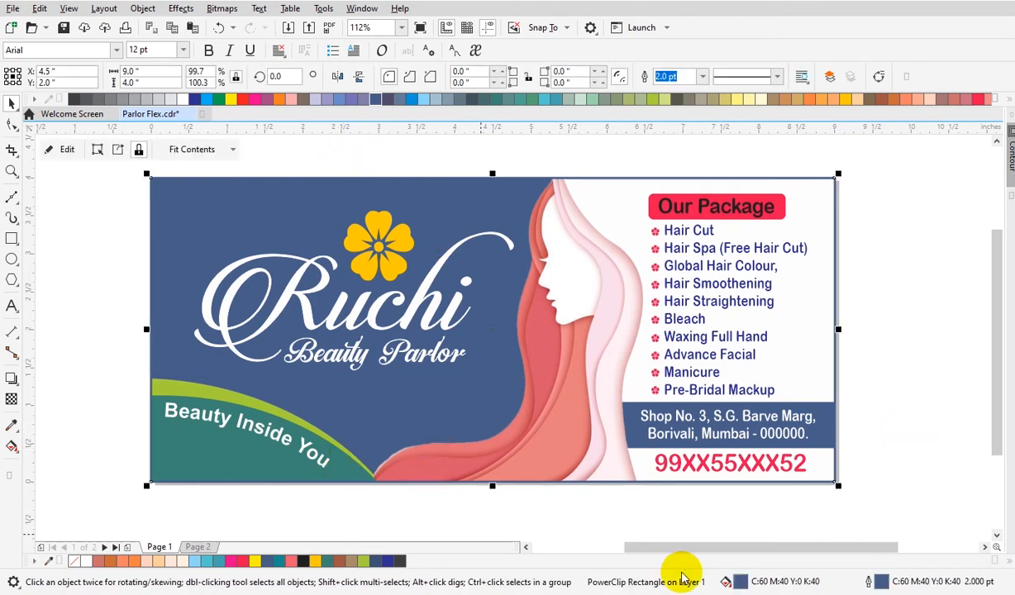
pyautogui.doubleClick(740, 583)
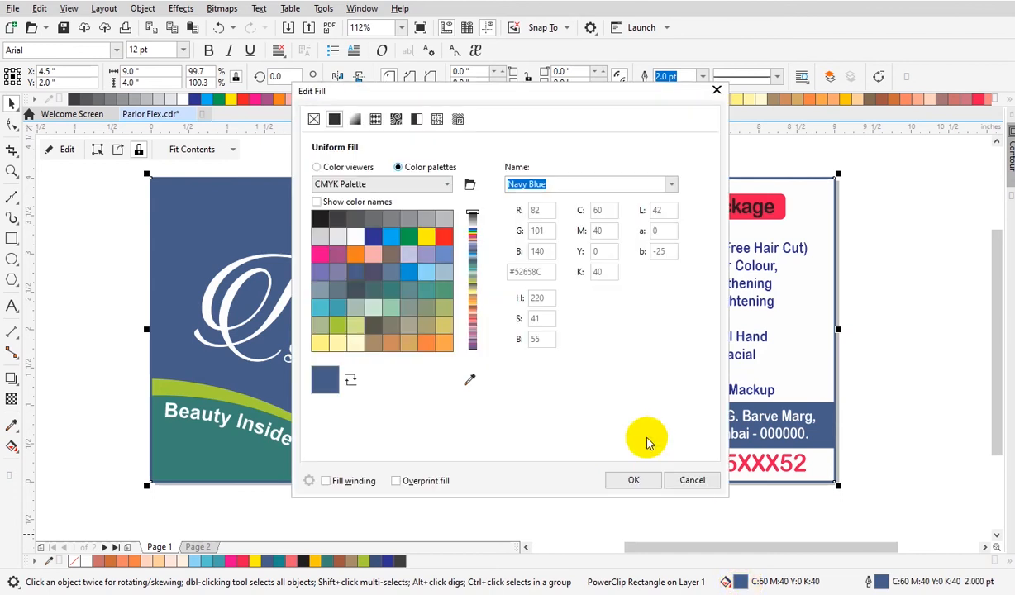
pyautogui.click(324, 167)
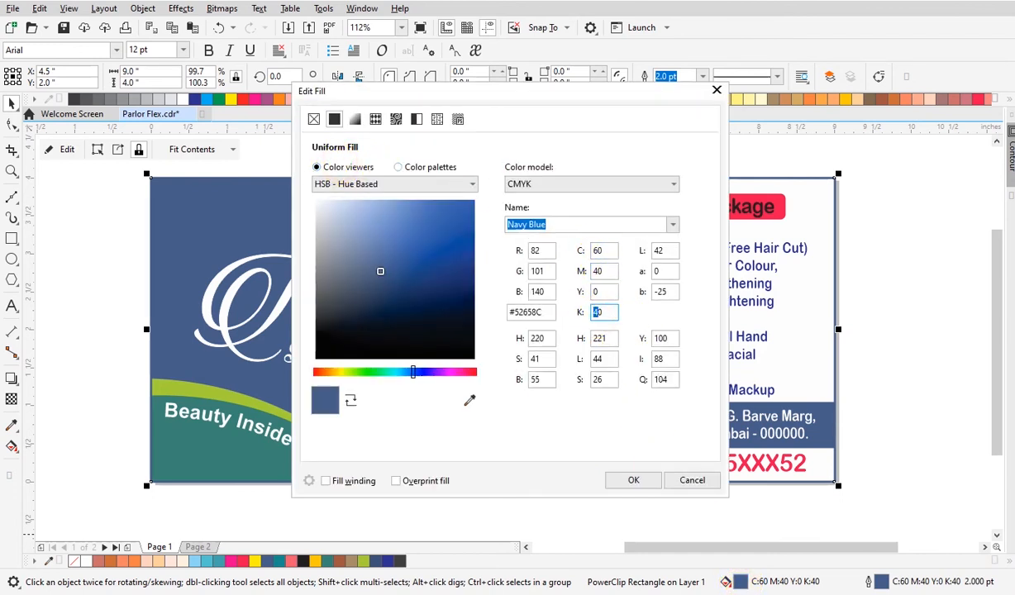
pyautogui.click(633, 480)
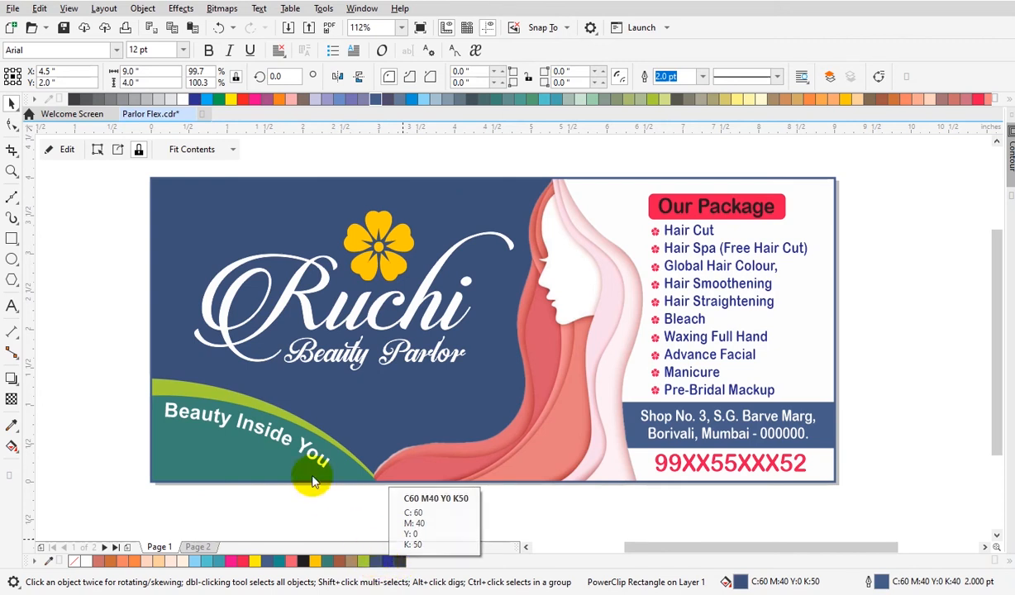
# Inside the PowerClip, recolor the address bar rectangle to the dark navy C60 M40 Y0 K50 and finish editing.
pyautogui.click(290, 468)
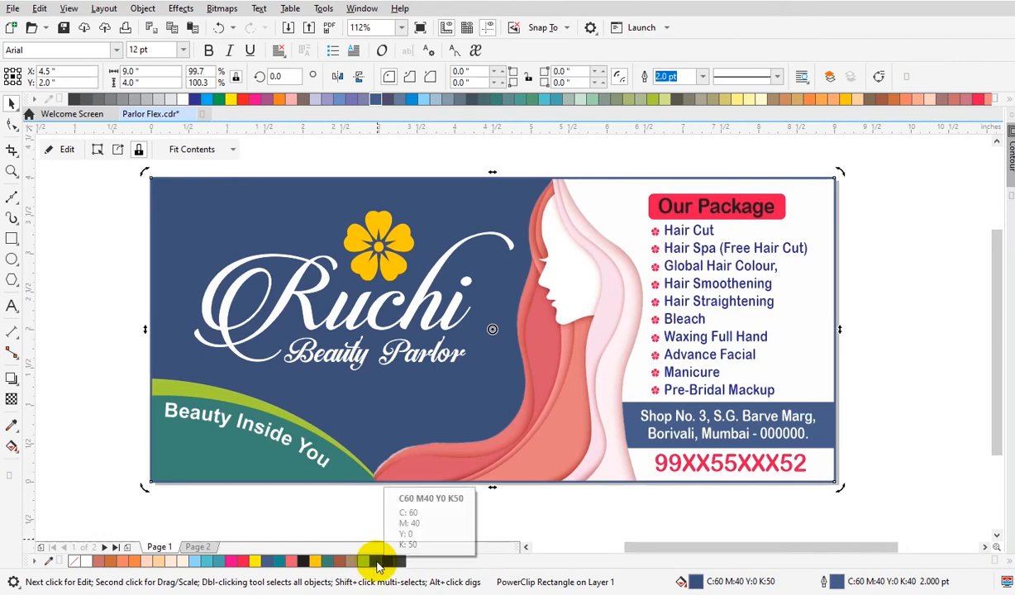
pyautogui.click(480, 525)
pyautogui.doubleClick(652, 446)
pyautogui.click(650, 448)
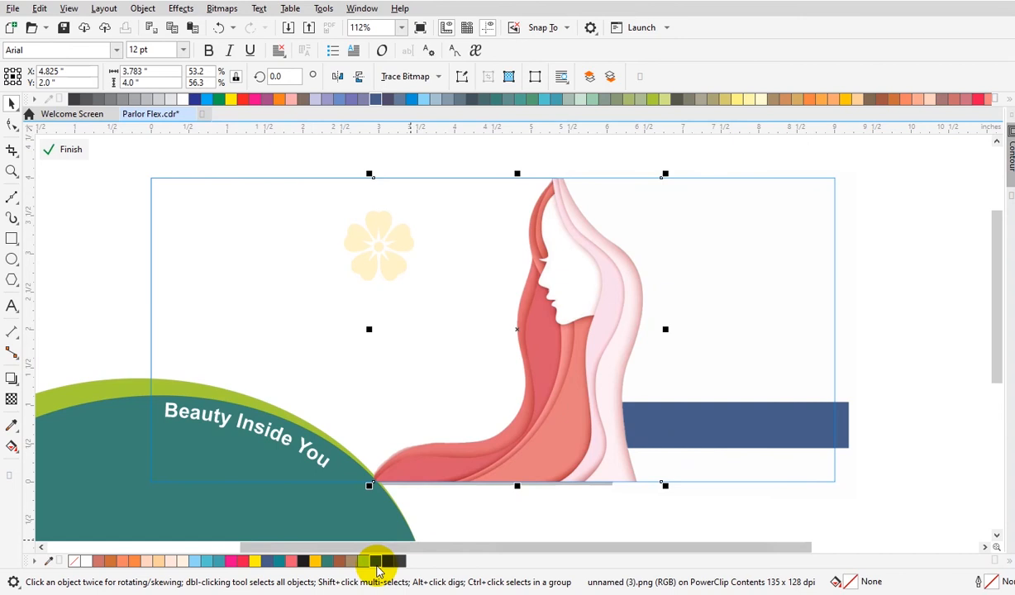
pyautogui.click(838, 425)
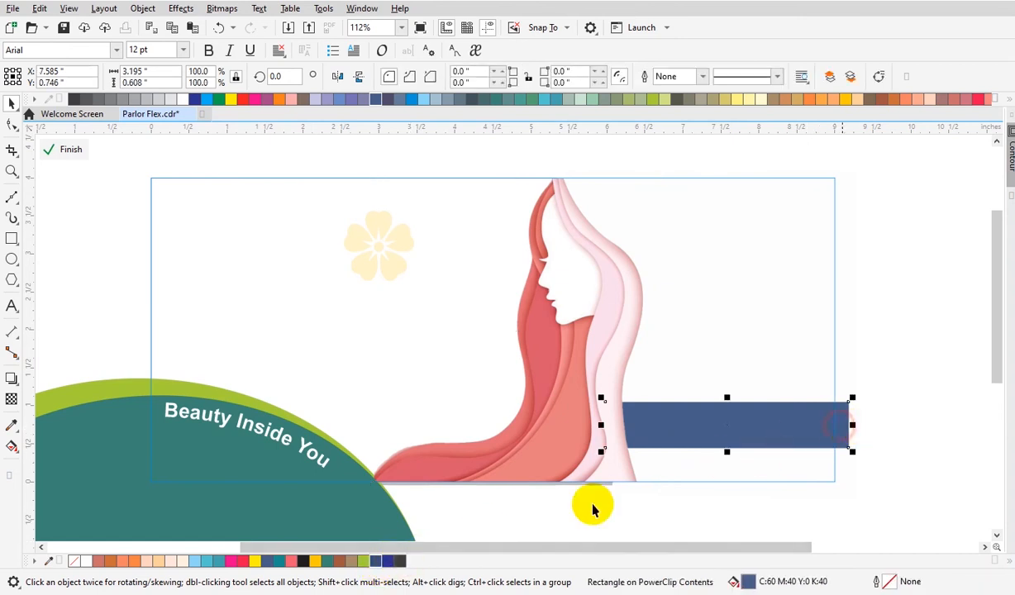
pyautogui.click(374, 562)
pyautogui.click(906, 447)
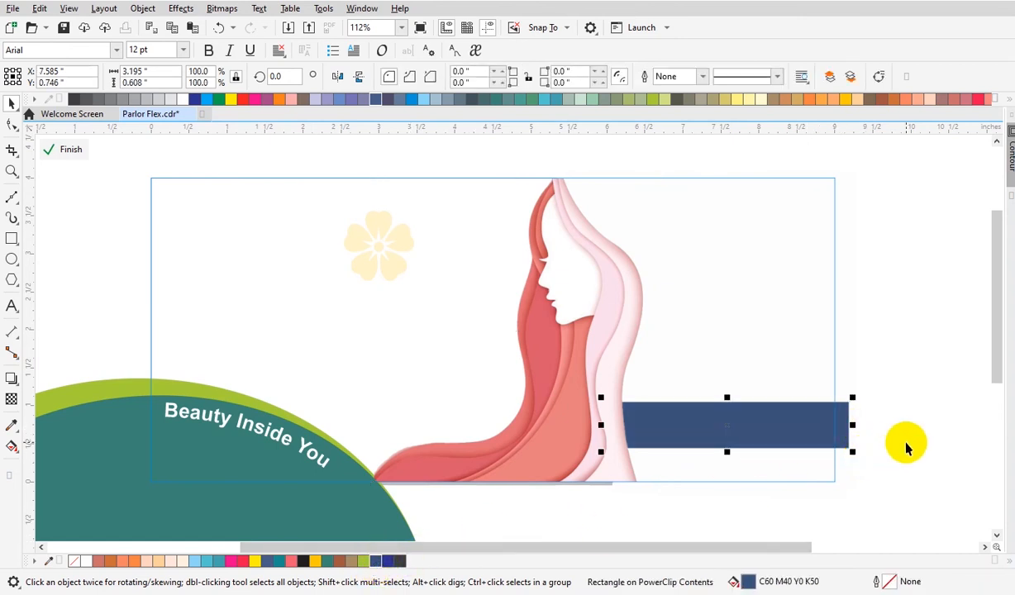
pyautogui.click(907, 444)
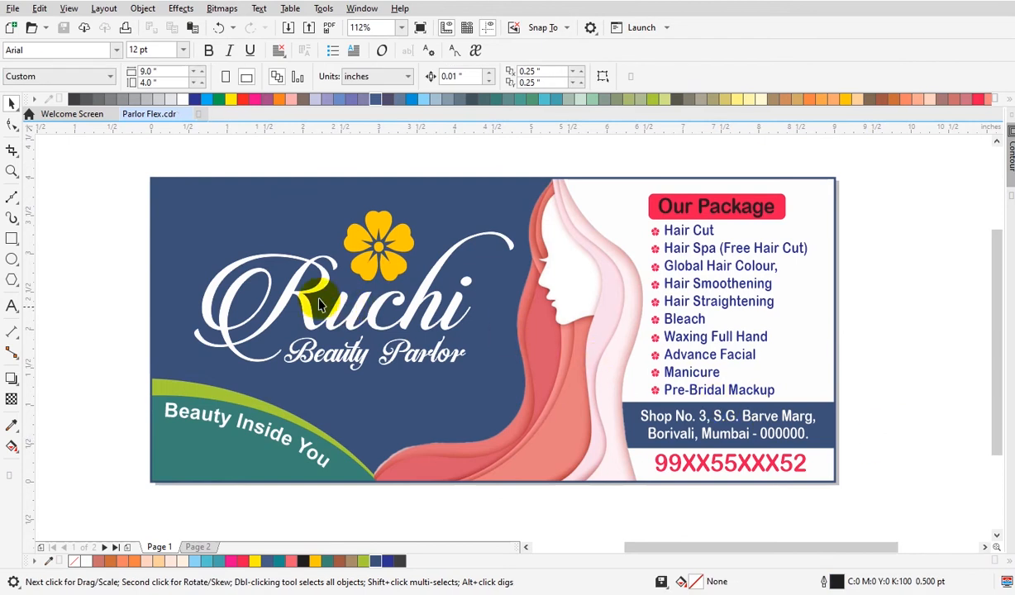
# Draw a 15-sided polygon near the bottom of the banner, between the tagline curve and the hair illustration.
pyautogui.moveTo(148, 183); pyautogui.dragTo(856, 502)
pyautogui.click(857, 503)
pyautogui.click(11, 279)
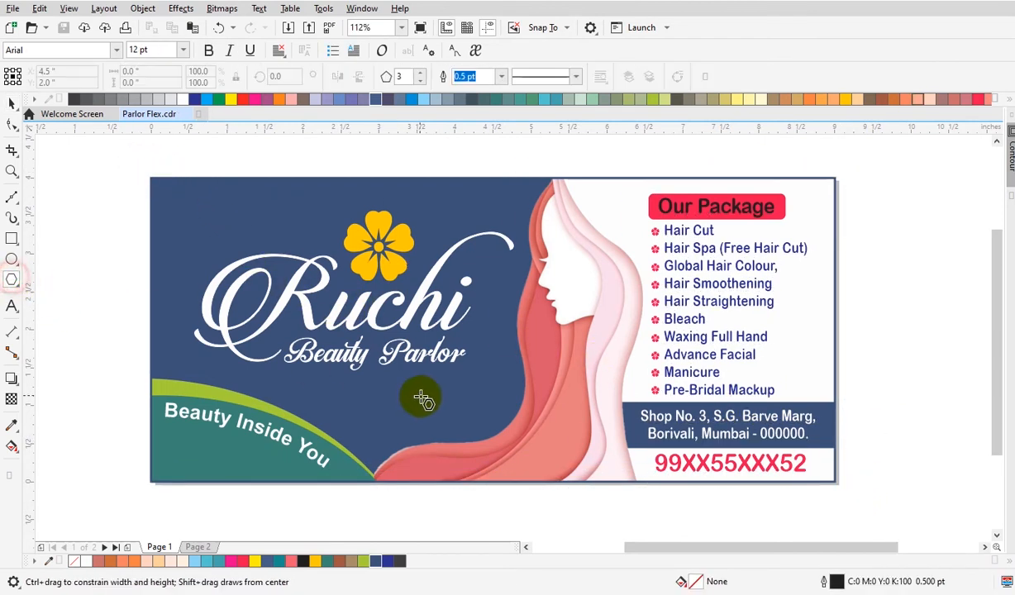
pyautogui.moveTo(344, 402); pyautogui.dragTo(403, 440)
pyautogui.hotkey('ctrl', 'z')
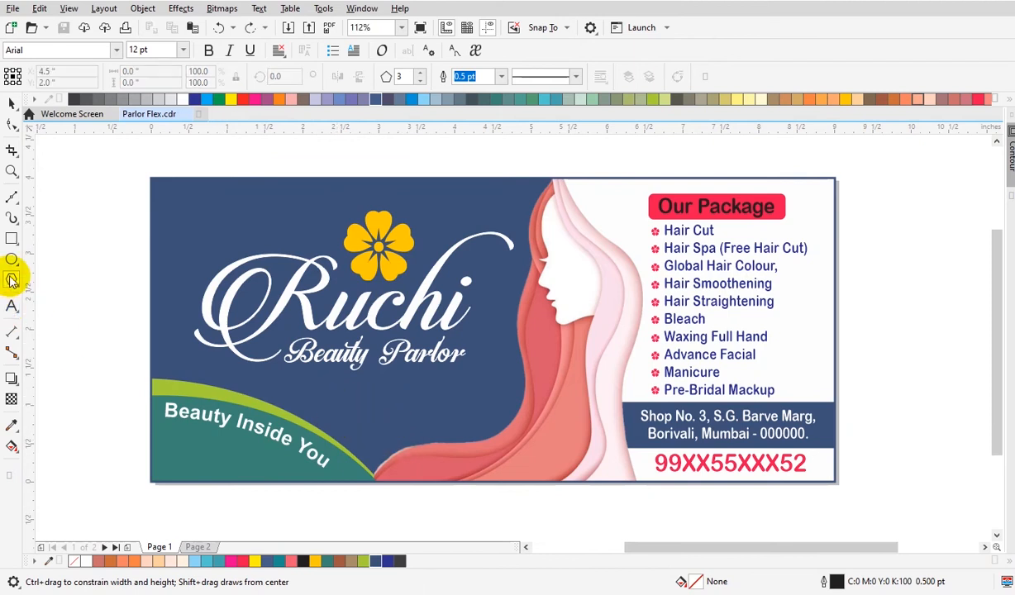
pyautogui.moveTo(333, 389); pyautogui.dragTo(444, 459)
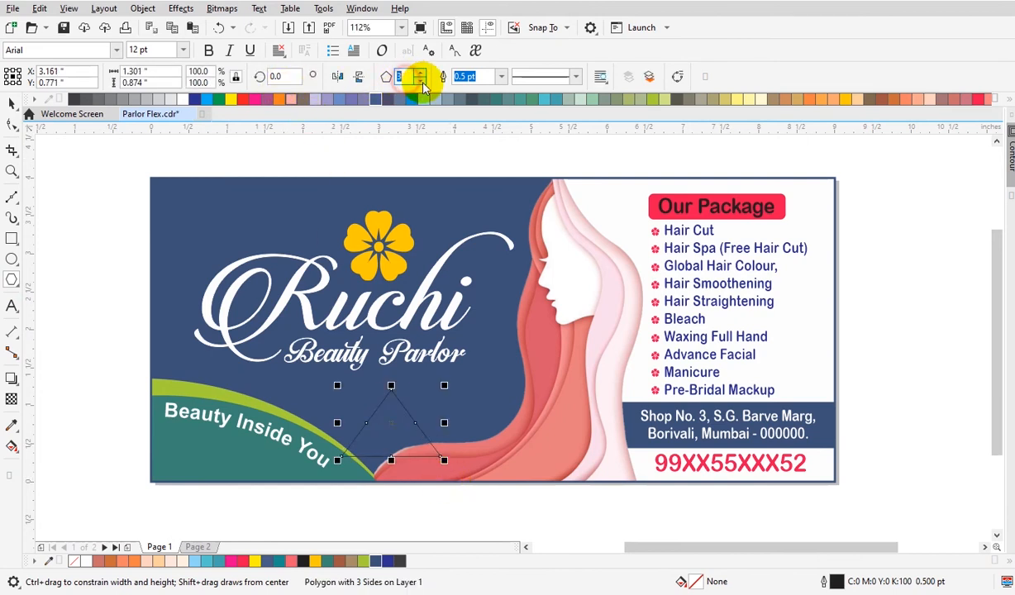
pyautogui.write('15')
pyautogui.press('Return')
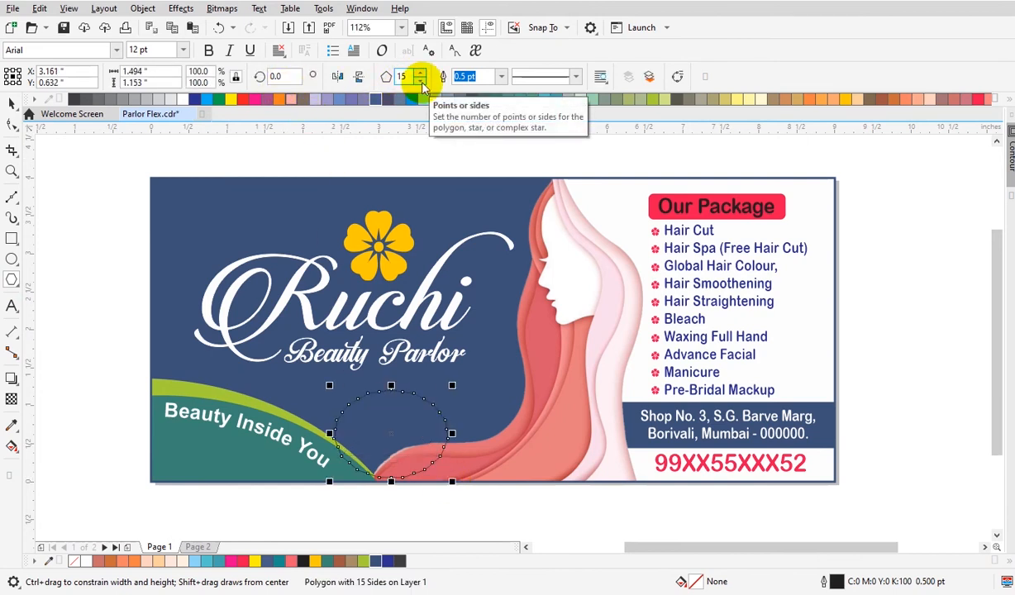
# Change the polygon to 20 sides.
pyautogui.press('z')
pyautogui.moveTo(219, 328); pyautogui.dragTo(590, 508)
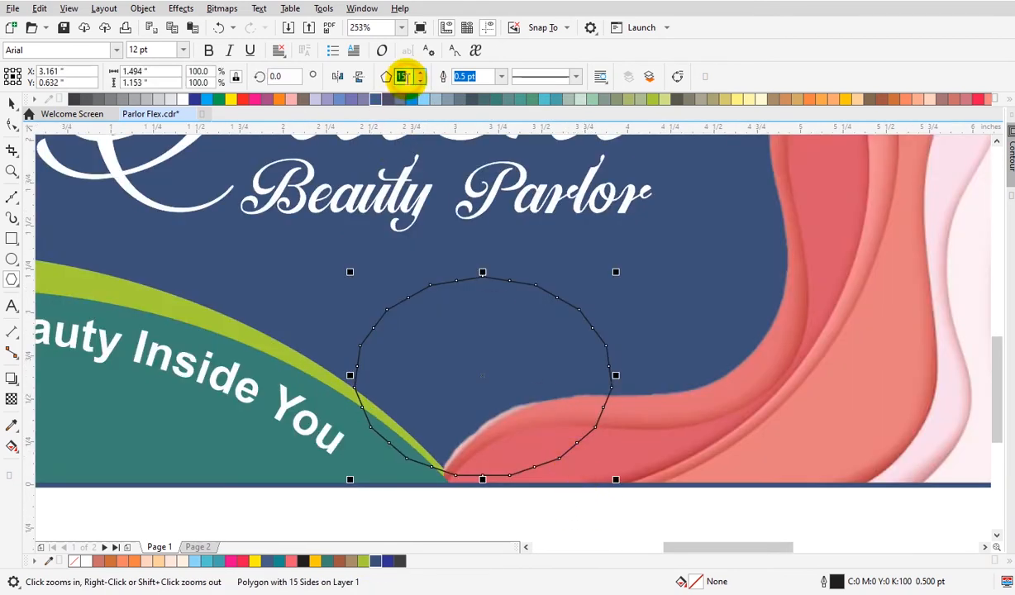
pyautogui.write('20')
pyautogui.press('Return')
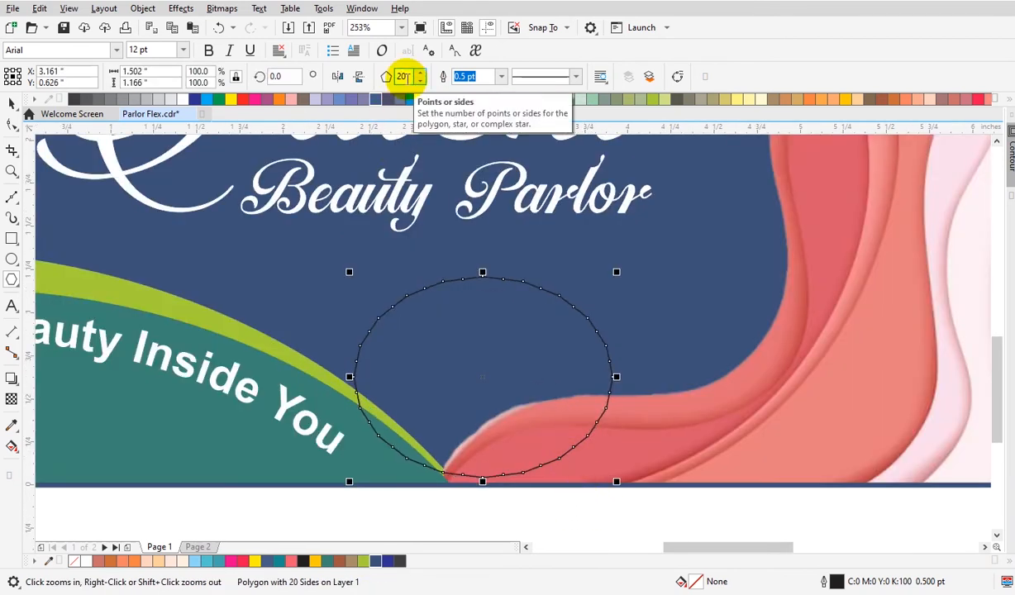
# Resize the polygon to about 1.74 inches wide and 1.5 inches high.
pyautogui.click(13, 104)
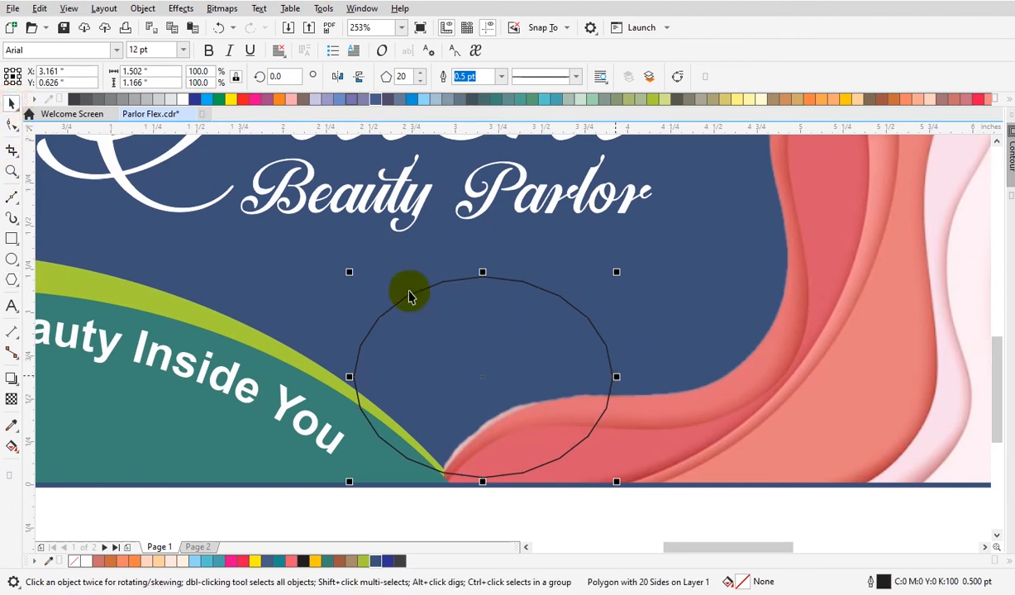
pyautogui.click(143, 70)
pyautogui.write('1')
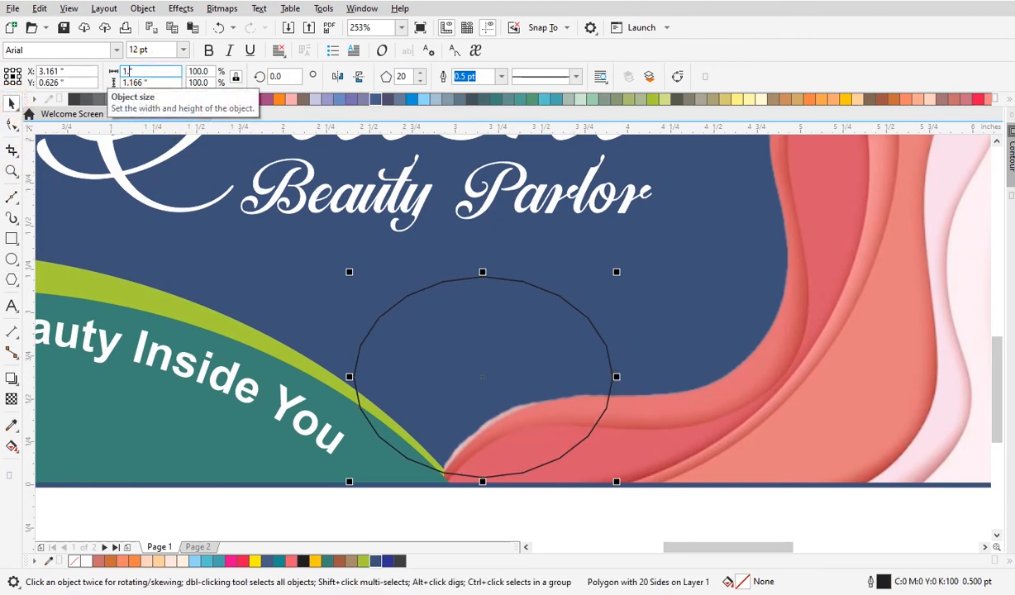
pyautogui.press('Return')
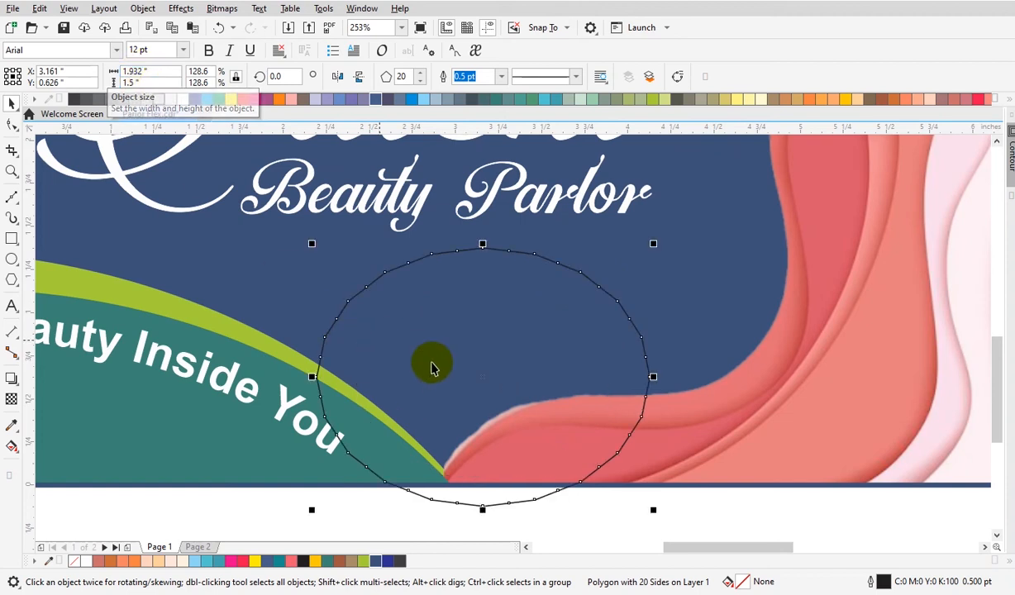
pyautogui.moveTo(653, 376); pyautogui.dragTo(634, 378)
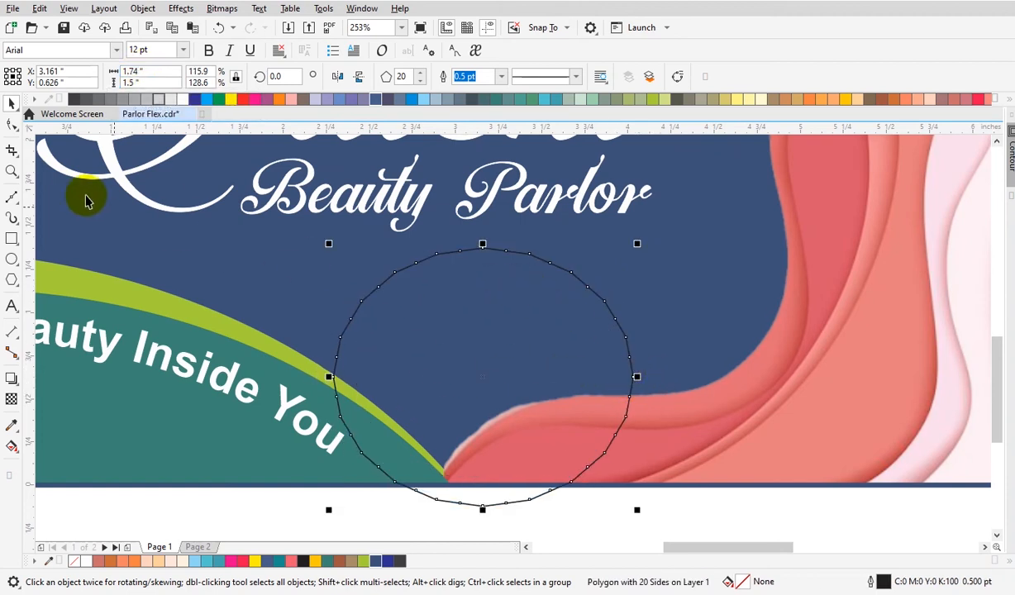
# Pull a polygon node inward with the Shape tool to give the polygon a zigzag badge edge.
pyautogui.click(11, 122)
pyautogui.moveTo(483, 250); pyautogui.dragTo(488, 266)
pyautogui.press('space')
# Scale the badge to about 1.05 x 1.0 inches and place it where the tagline curve meets the banner bottom.
pyautogui.moveTo(634, 377); pyautogui.dragTo(628, 382)
pyautogui.moveTo(623, 244); pyautogui.dragTo(576, 290)
pyautogui.moveTo(489, 380); pyautogui.dragTo(456, 401)
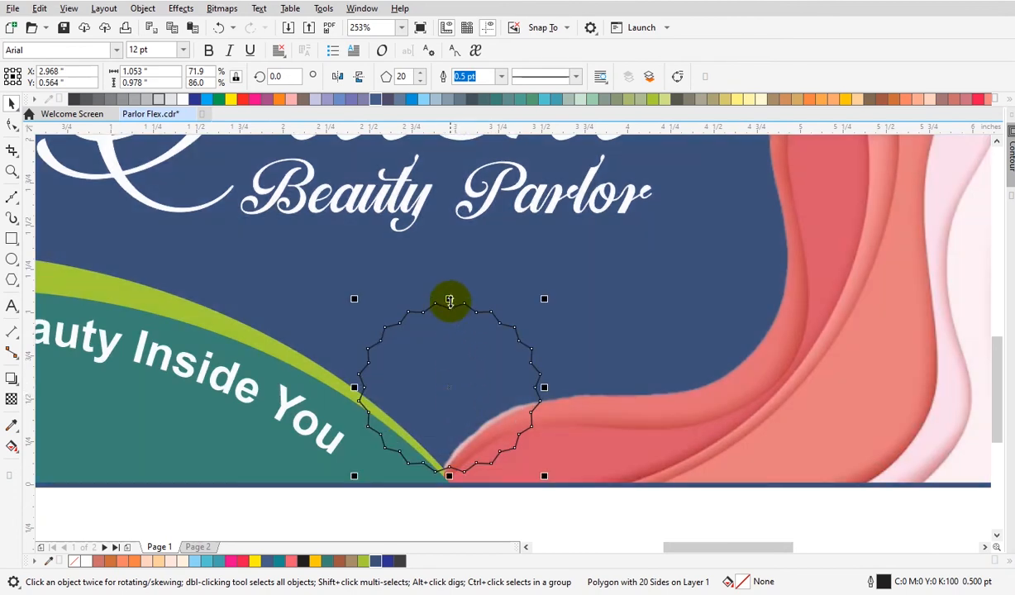
pyautogui.moveTo(452, 299); pyautogui.dragTo(453, 297)
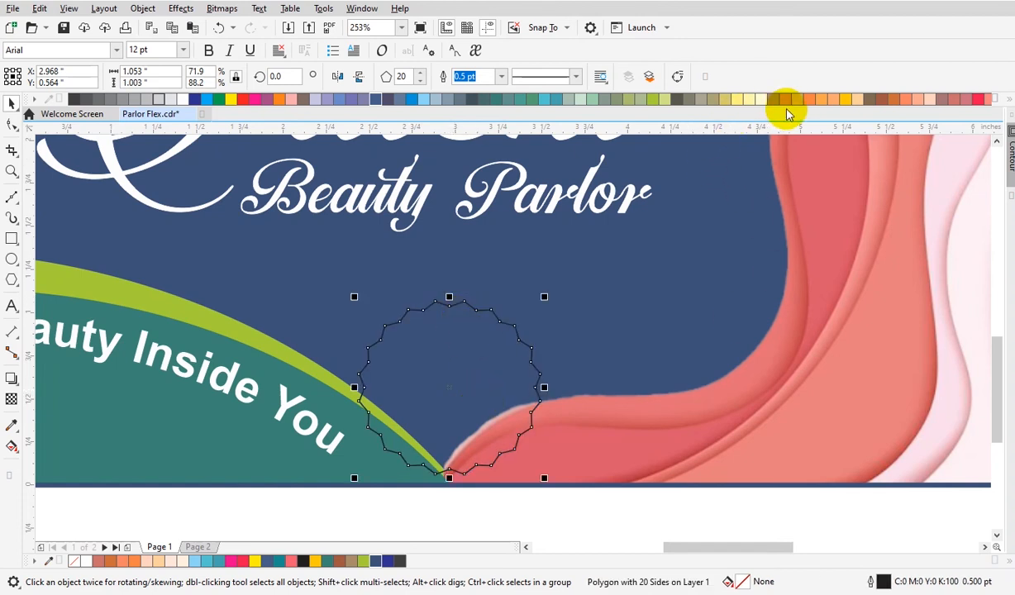
# Fill the badge yellow and give it a white 1.0 pt outline.
pyautogui.click(844, 100)
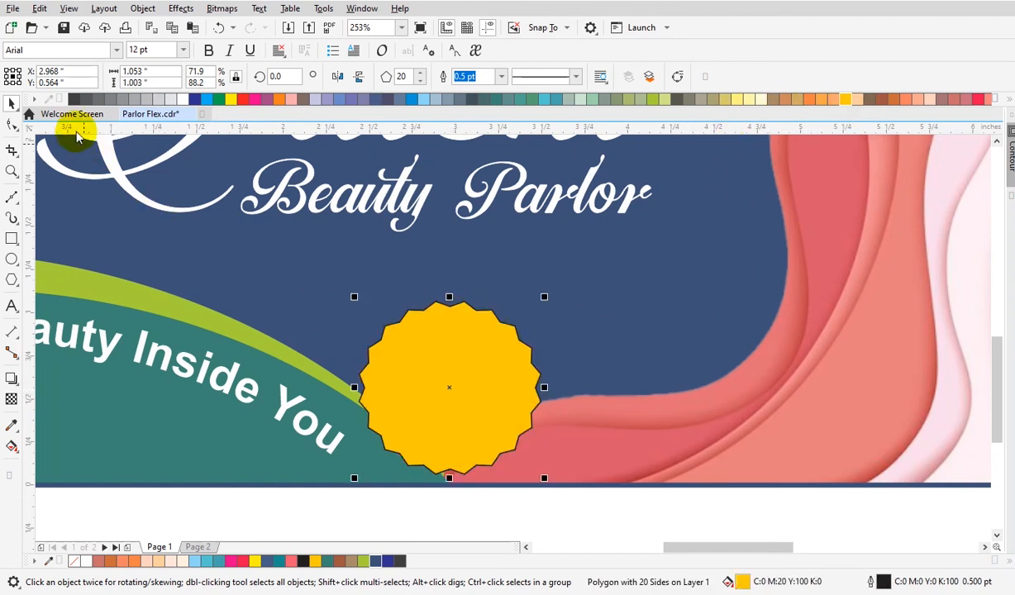
pyautogui.rightClick(181, 99)
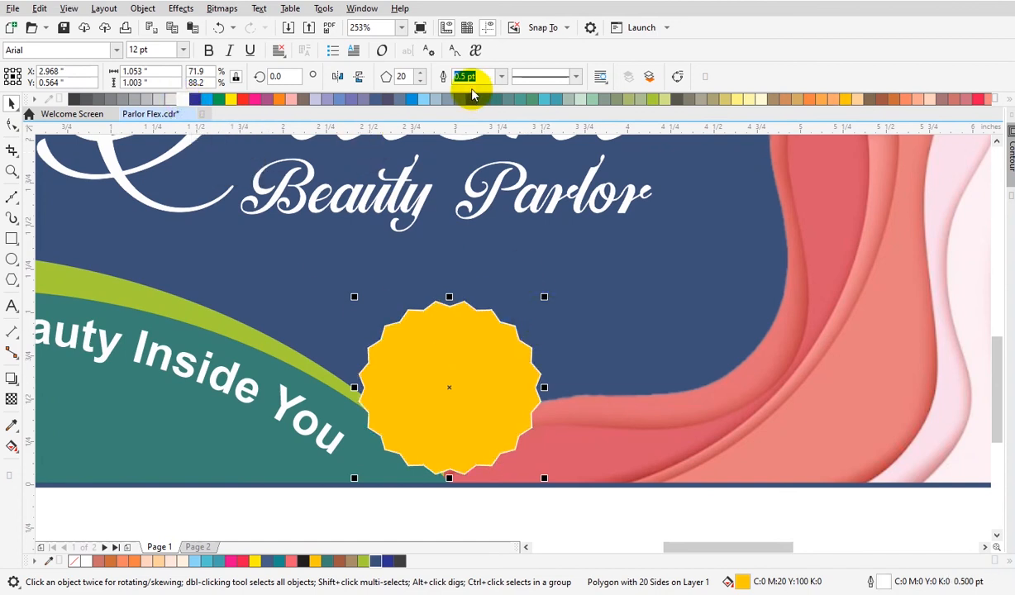
pyautogui.write('1')
pyautogui.press('Return')
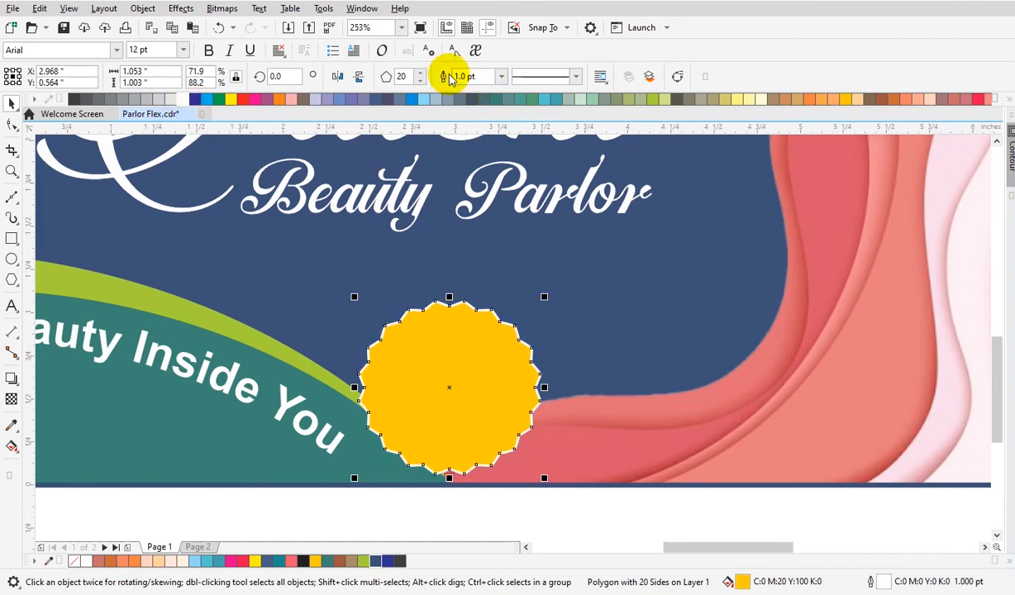
# Paste a copy of the badge and shrink it to about 0.86 x 0.81 inches, centered inside the original.
pyautogui.moveTo(545, 297); pyautogui.dragTo(550, 297)
pyautogui.hotkey('ctrl', 'z')
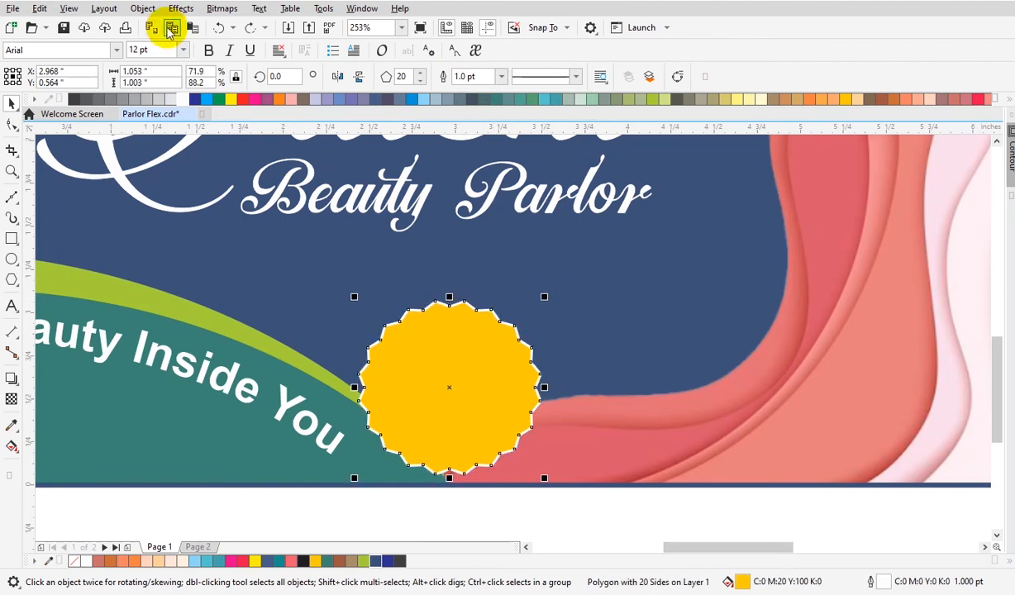
pyautogui.click(192, 32)
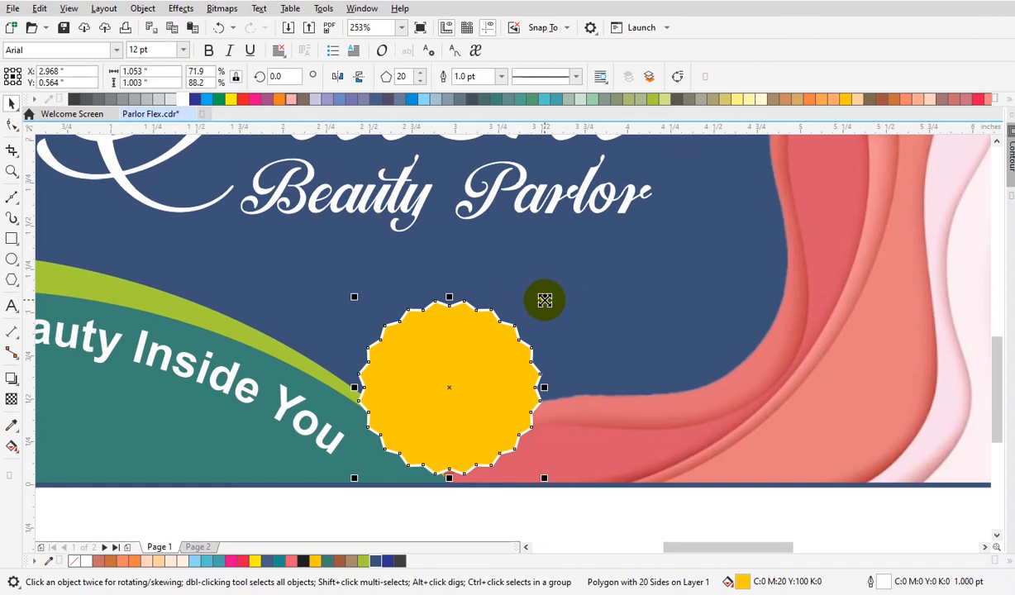
pyautogui.moveTo(545, 298); pyautogui.dragTo(543, 317)
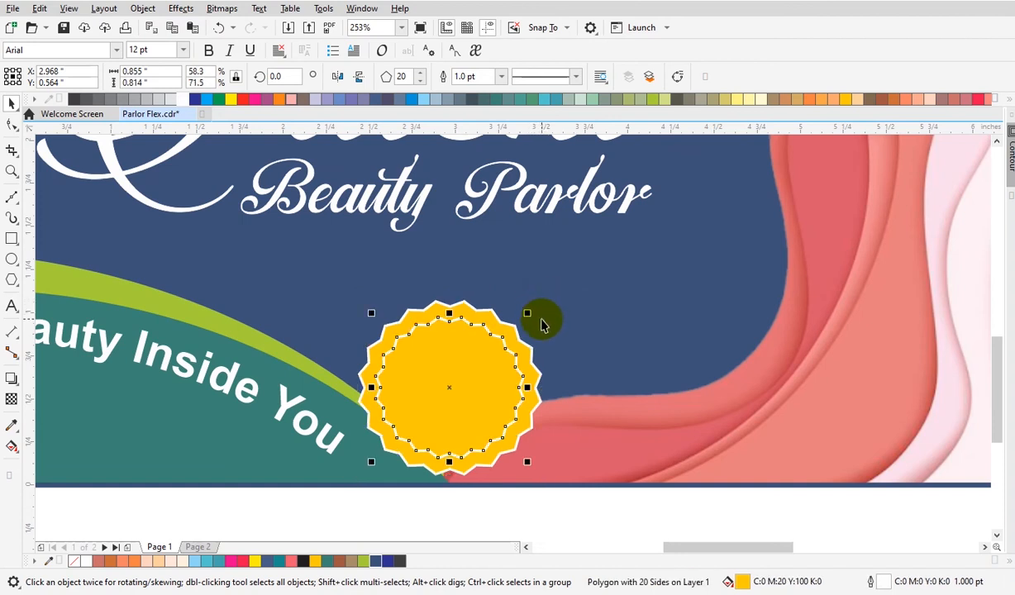
# Remove the outline from the outer badge.
pyautogui.click(487, 312)
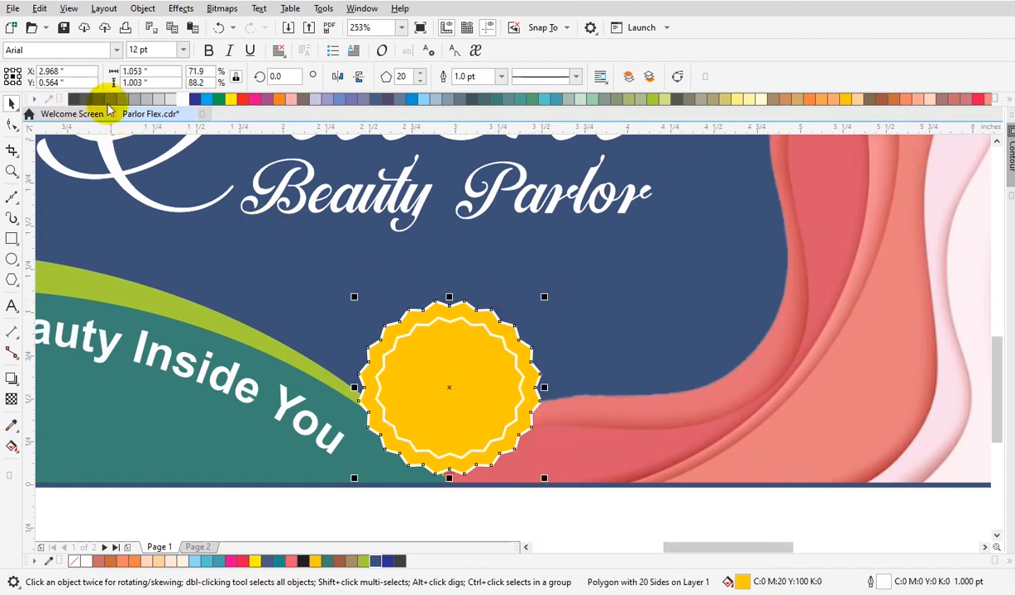
pyautogui.click(1007, 99)
pyautogui.click(562, 310)
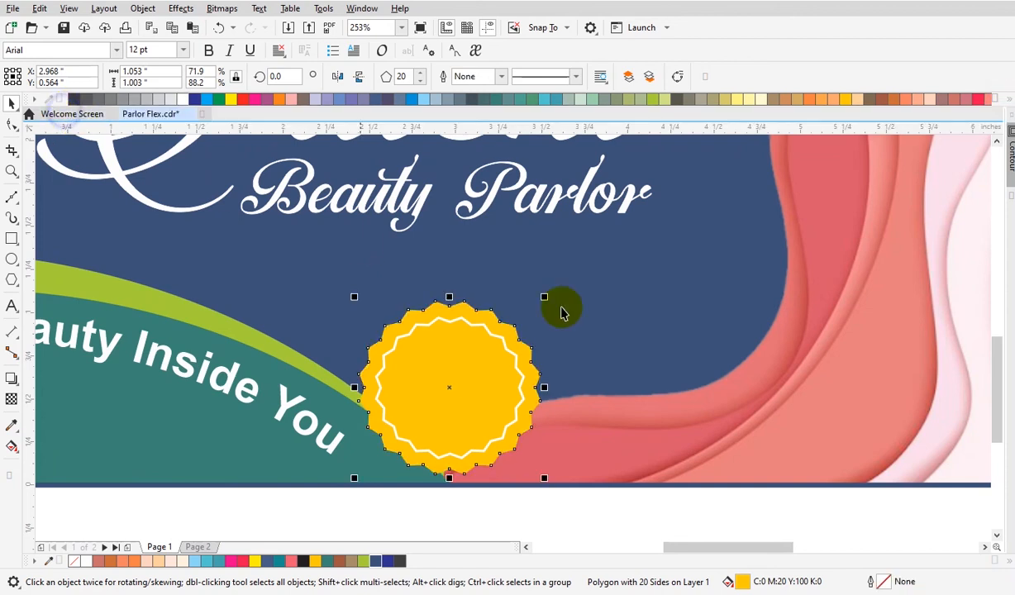
pyautogui.click(640, 322)
pyautogui.click(483, 420)
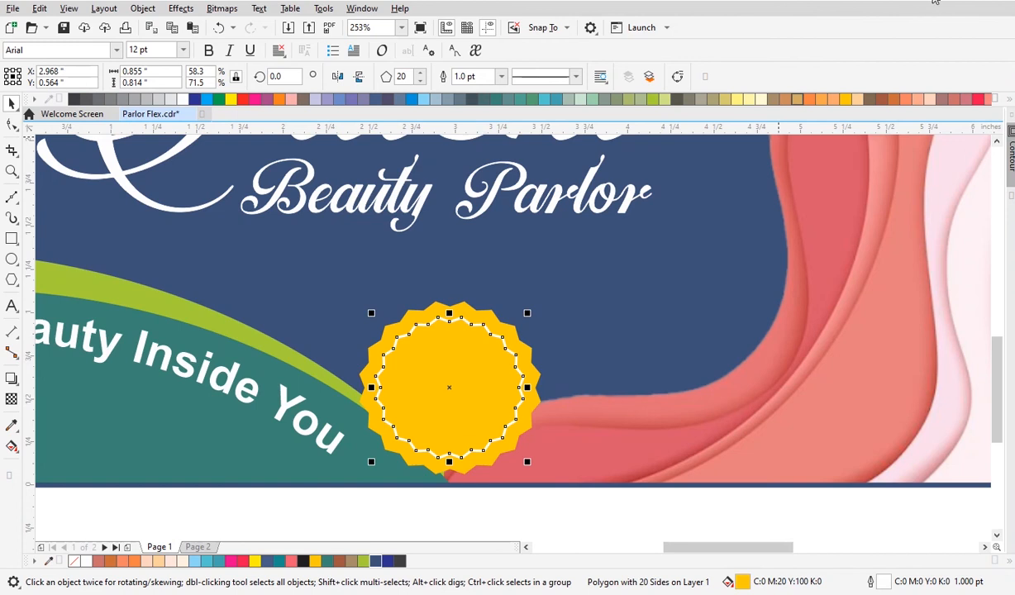
pyautogui.click(774, 317)
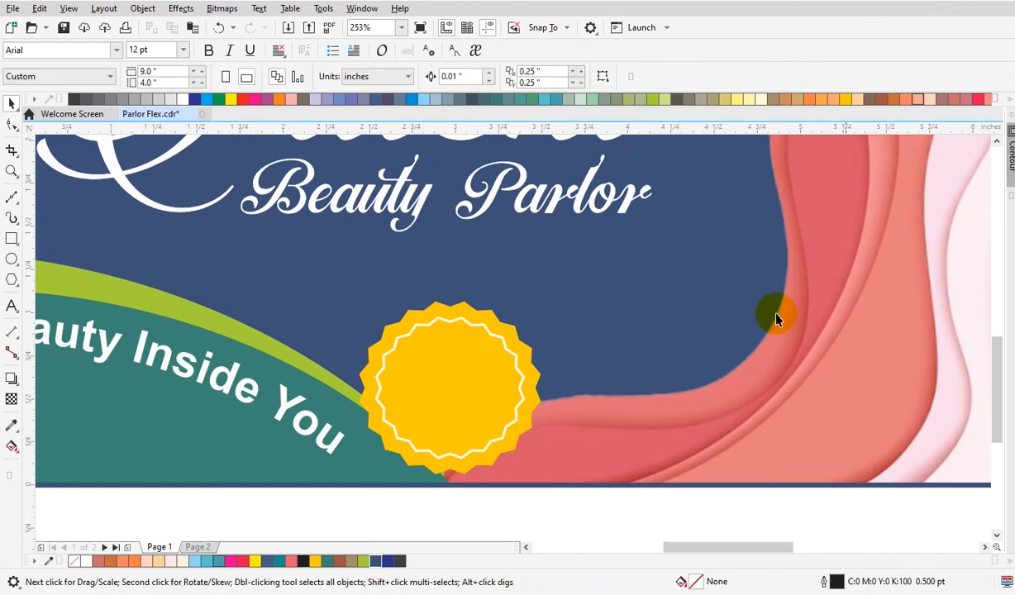
# Add the two-line text '20 %' and 'OFF' in Teko font below the banner.
pyautogui.scroll(-2, 491, 528)
pyautogui.click(506, 527)
pyautogui.press('F2')
pyautogui.moveTo(265, 361); pyautogui.dragTo(771, 568)
pyautogui.click(528, 471)
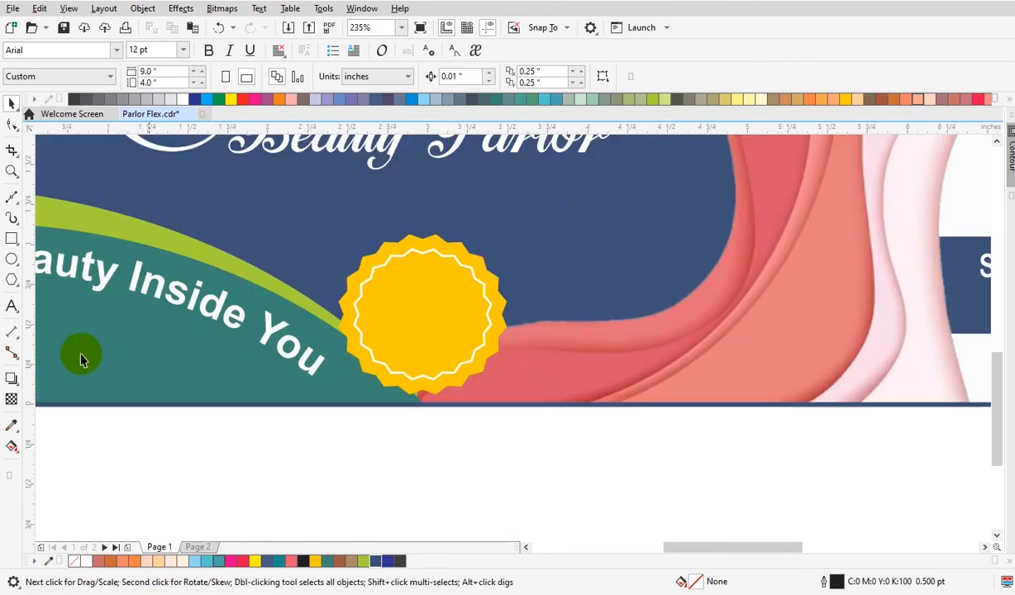
pyautogui.click(11, 306)
pyautogui.click(429, 457)
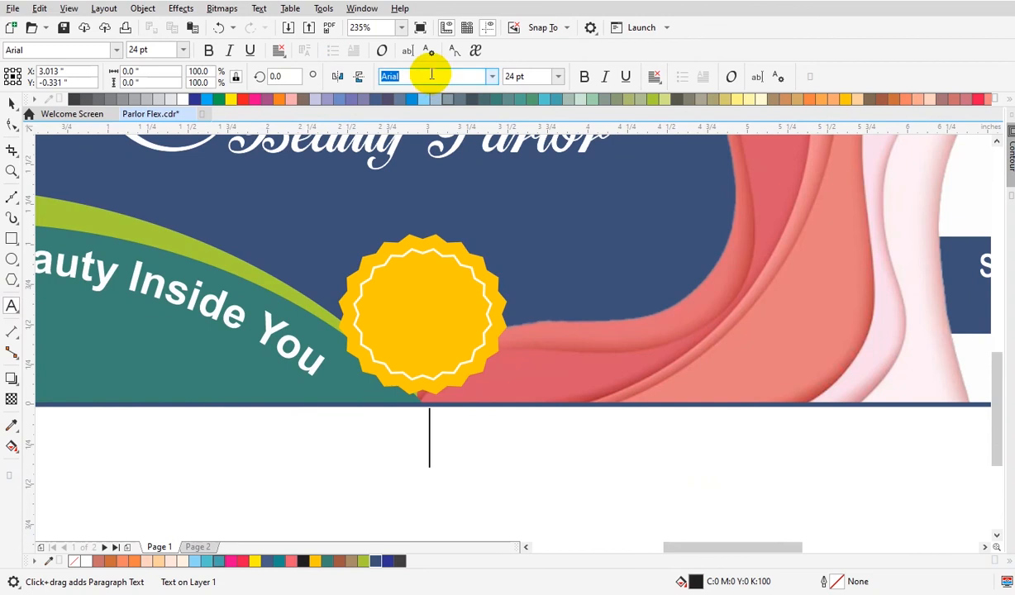
pyautogui.moveTo(442, 76); pyautogui.dragTo(364, 81)
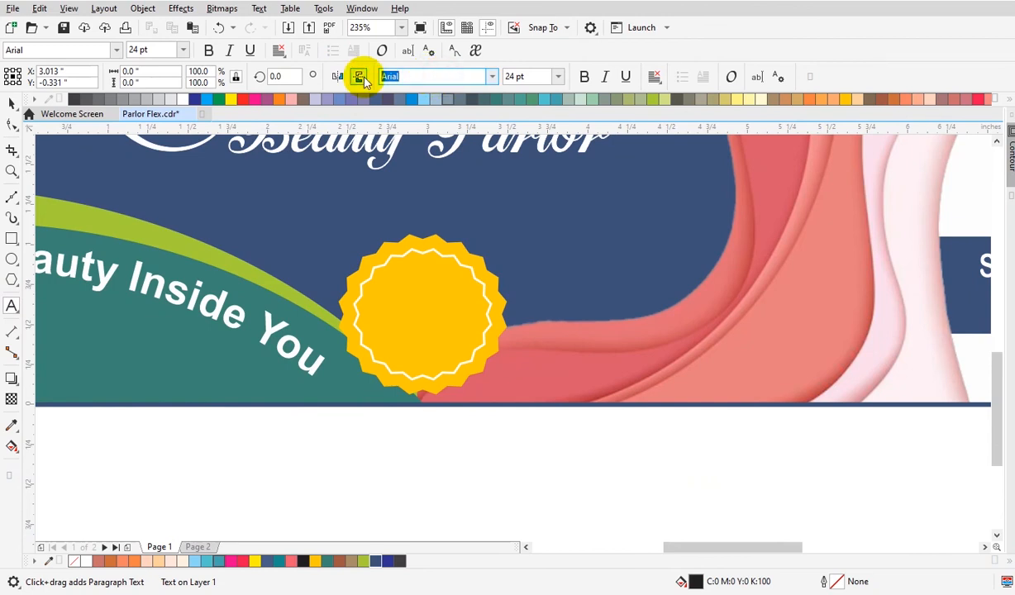
pyautogui.write('t')
pyautogui.press('Return')
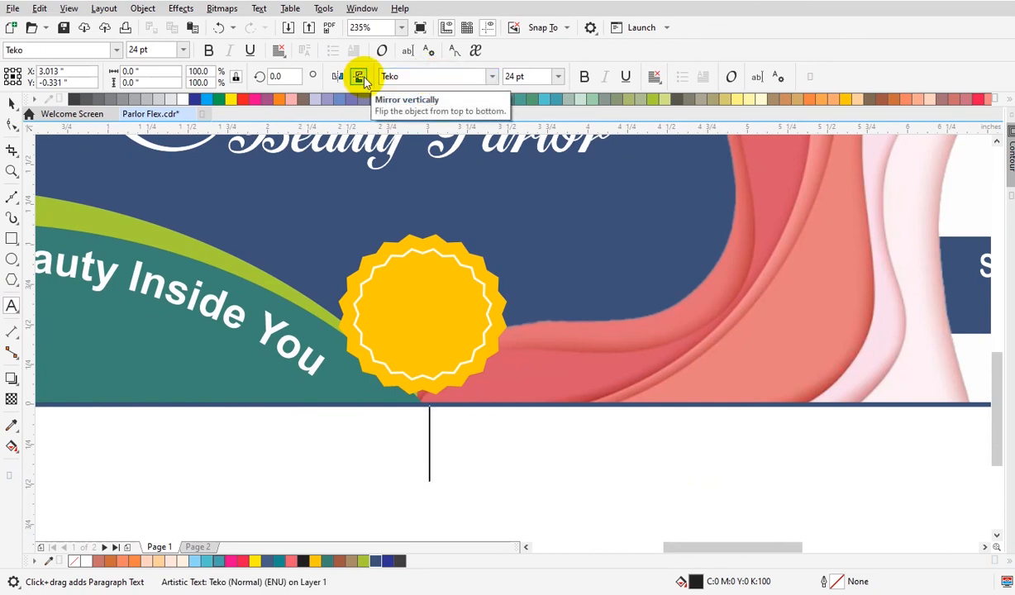
pyautogui.write('20')
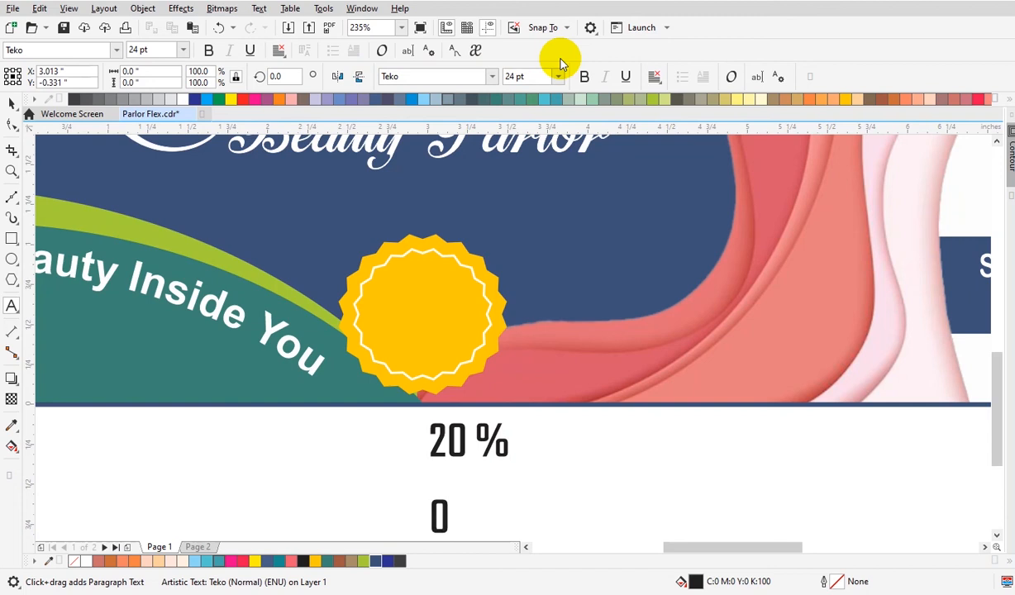
pyautogui.hotkey('ctrl', 'space')
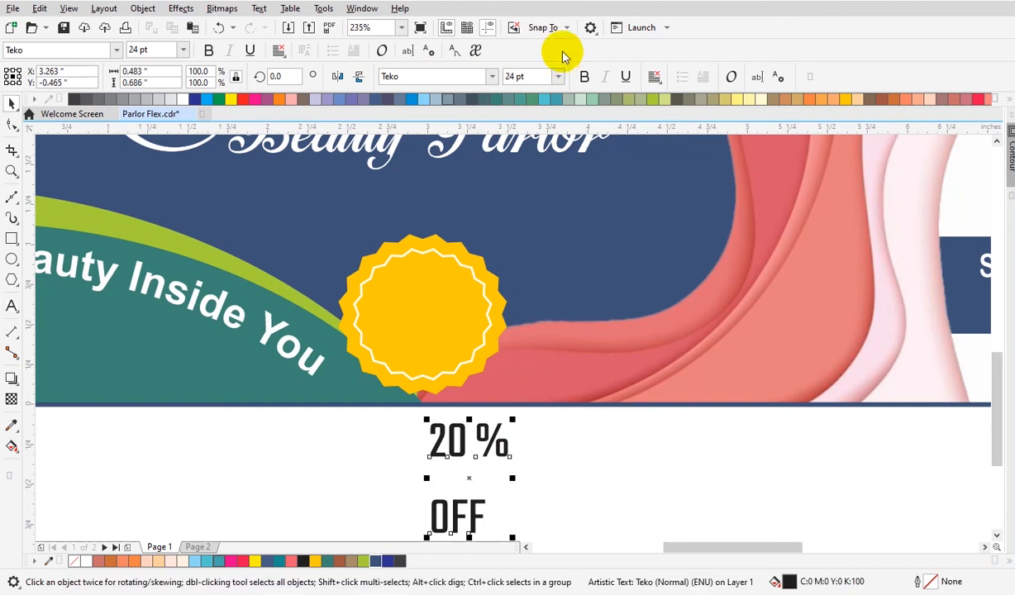
# Make the '20 % OFF' text bold and enlarge it to about 0.67 x 0.69 inches.
pyautogui.click(584, 76)
pyautogui.moveTo(510, 452); pyautogui.dragTo(544, 430)
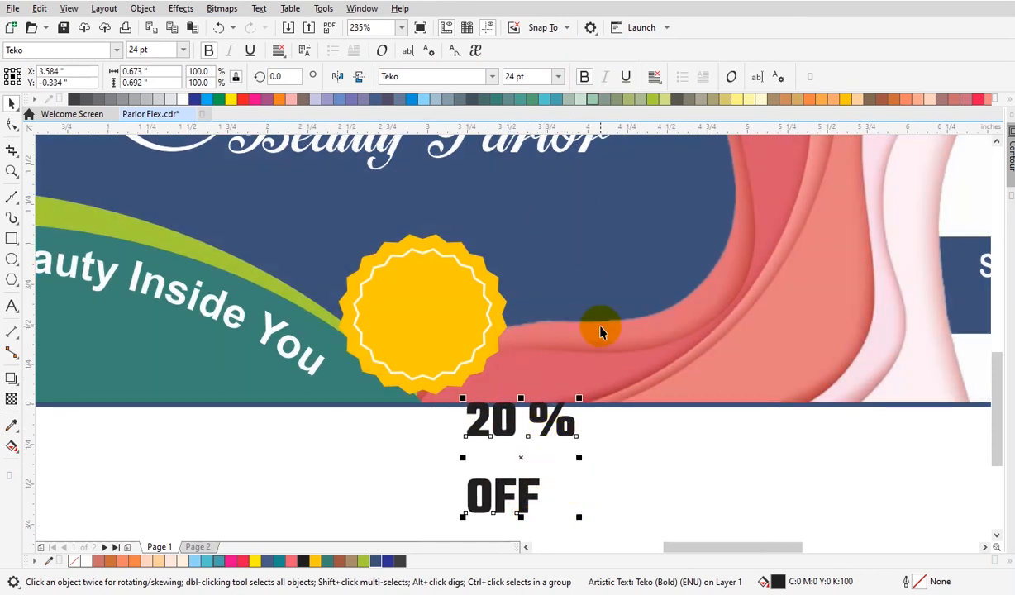
# Break the '20 % OFF' artistic text apart into separate lines.
pyautogui.hotkey('ctrl', 'k')
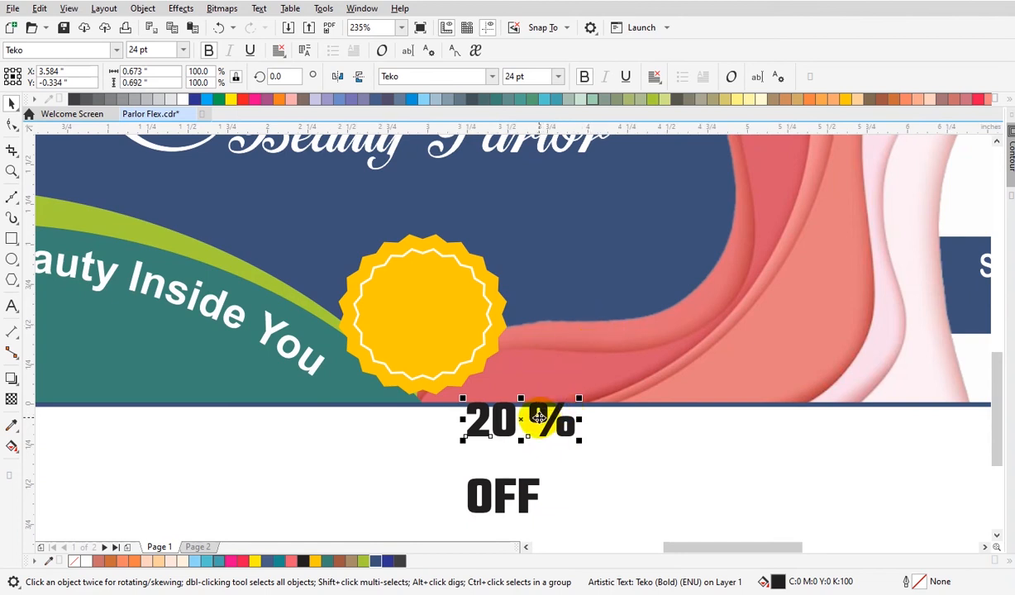
pyautogui.click(550, 482)
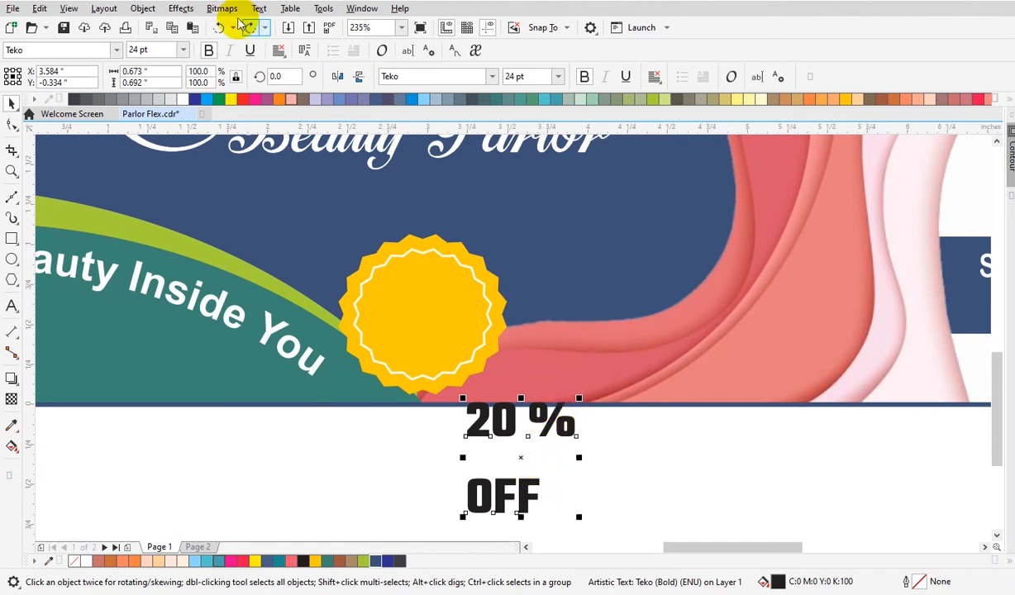
pyautogui.click(188, 9)
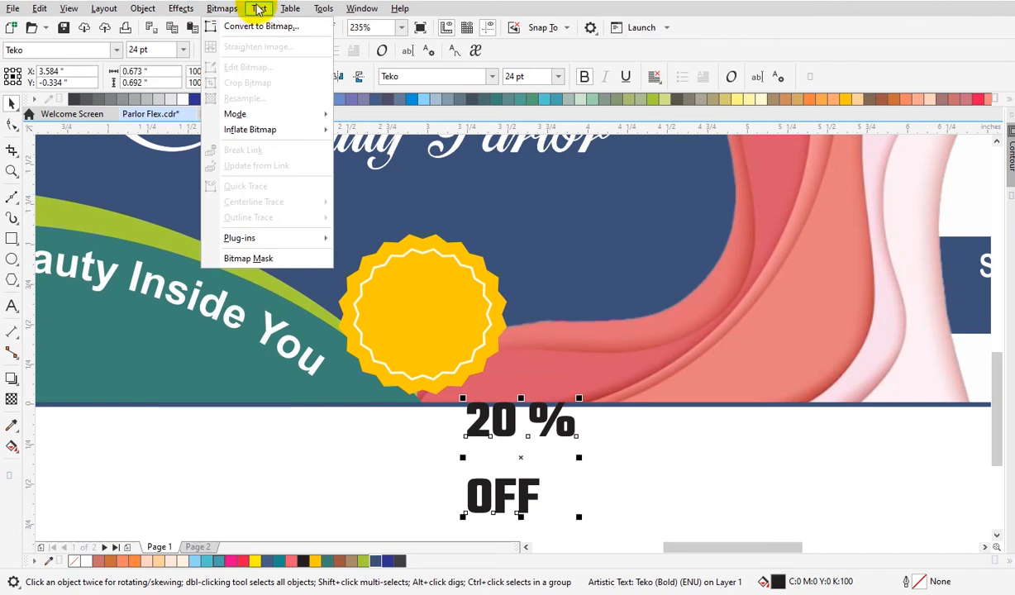
pyautogui.moveTo(258, 10)
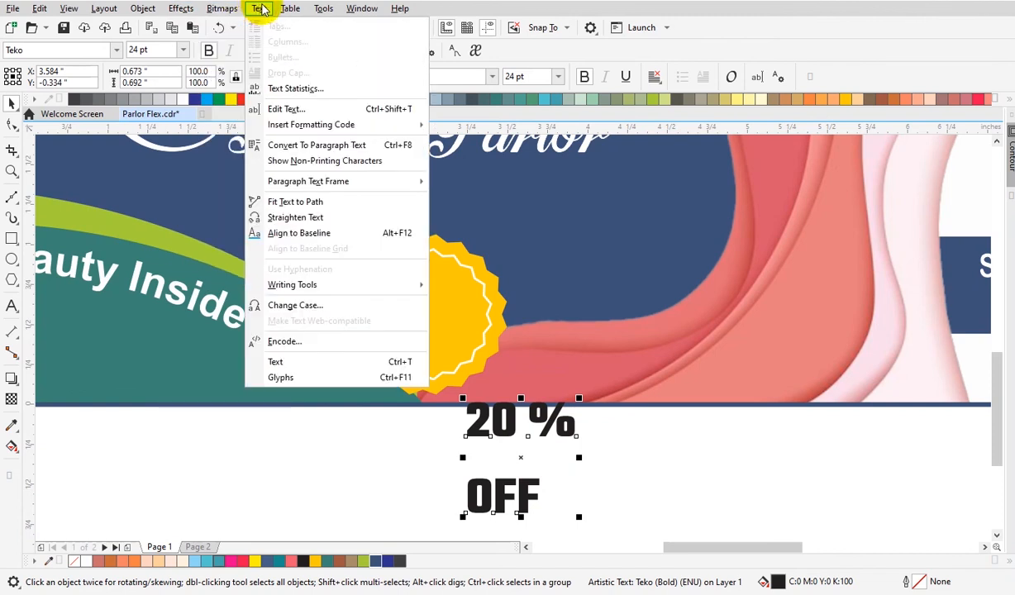
pyautogui.moveTo(153, 10)
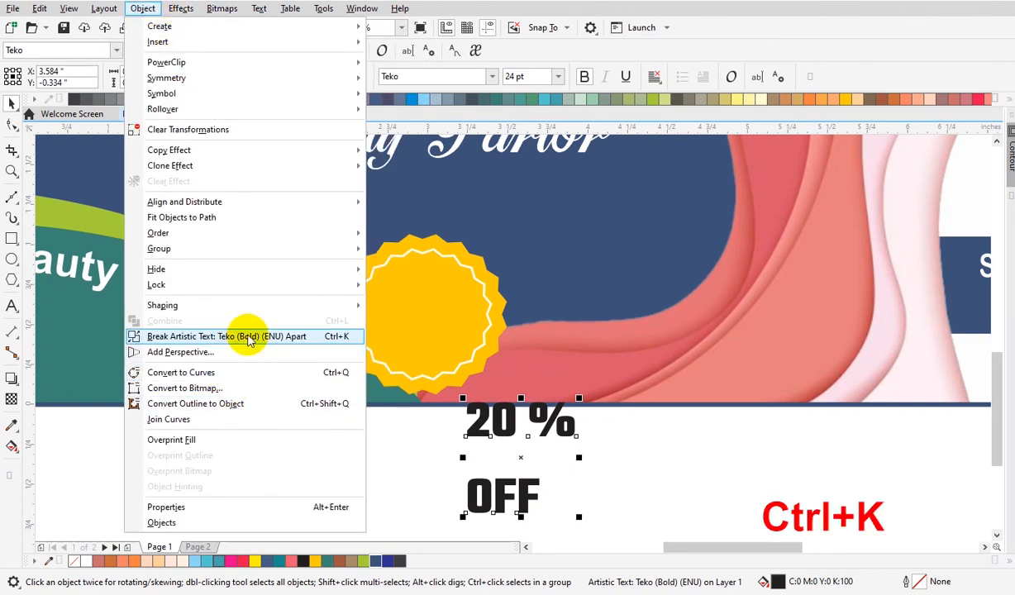
pyautogui.click(339, 345)
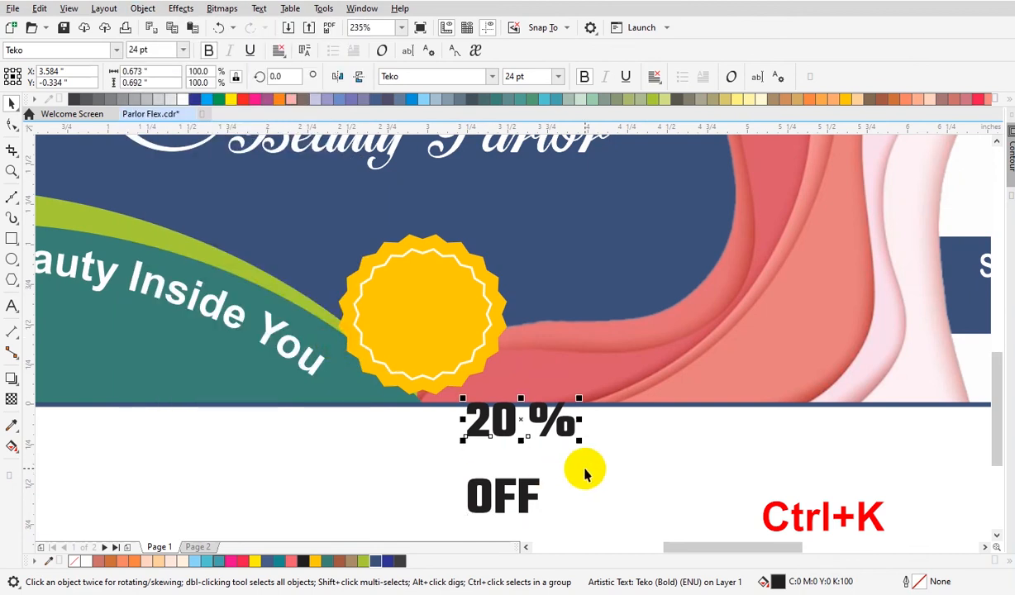
# Break the '20 %' text apart and move the '20' onto the yellow badge.
pyautogui.hotkey('ctrl', 'k')
pyautogui.click(507, 428)
pyautogui.moveTo(507, 428); pyautogui.dragTo(446, 313)
# Change the '%' sign's font to Arial.
pyautogui.click(551, 420)
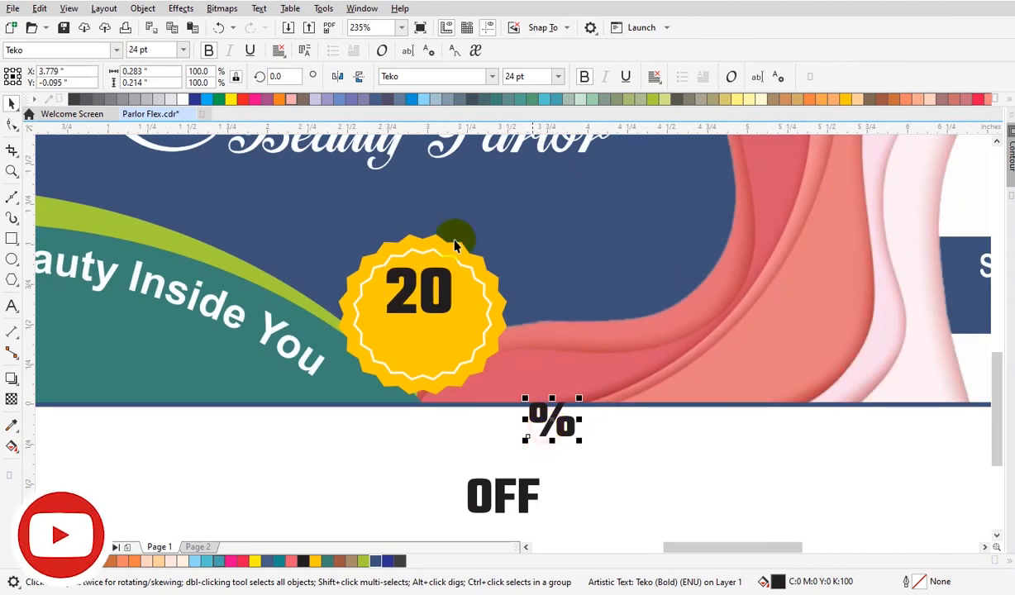
pyautogui.click(446, 77)
pyautogui.write('a')
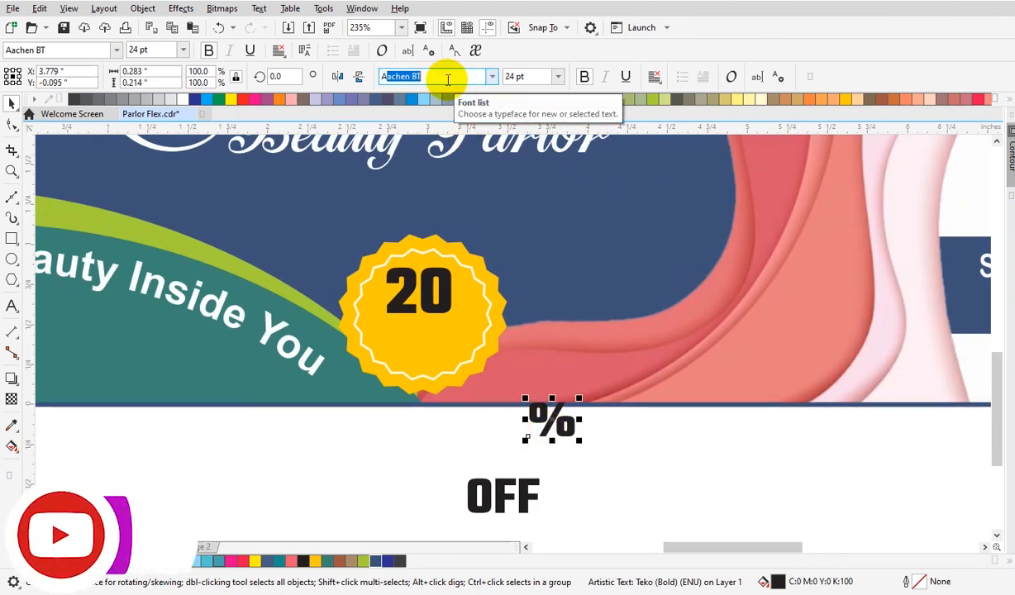
pyautogui.write('rial')
pyautogui.press('Return')
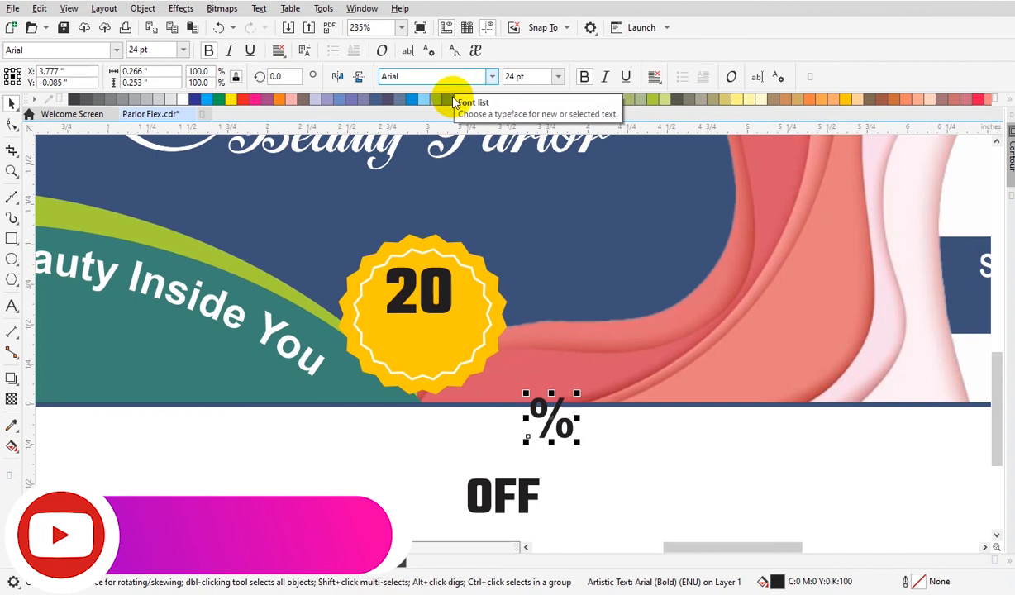
# Place the smaller '%' beside the '20' and move 'OFF' below it inside the badge.
pyautogui.moveTo(576, 445); pyautogui.dragTo(467, 308)
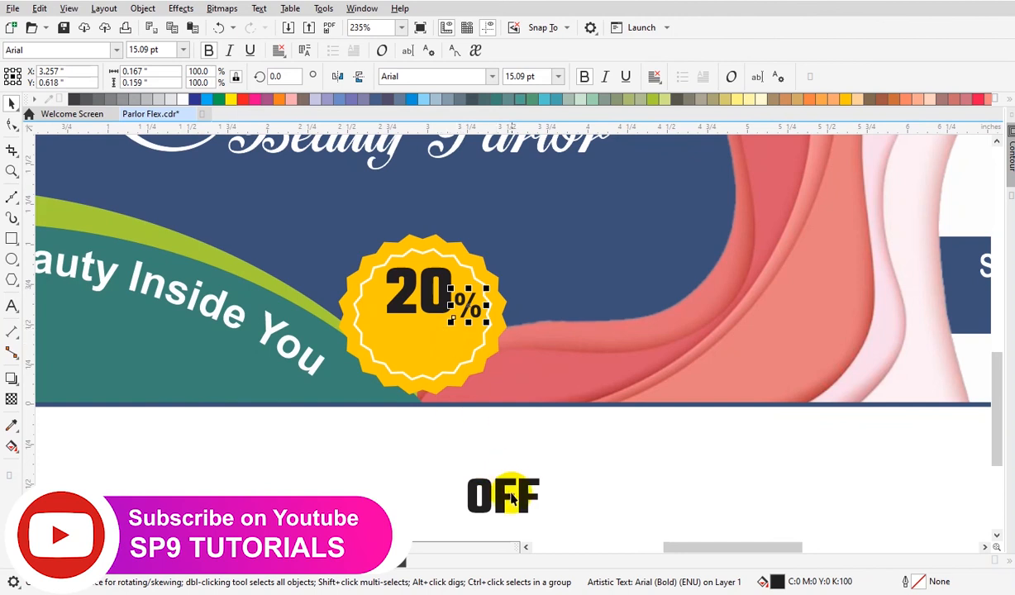
pyautogui.moveTo(499, 494); pyautogui.dragTo(422, 339)
pyautogui.click(488, 440)
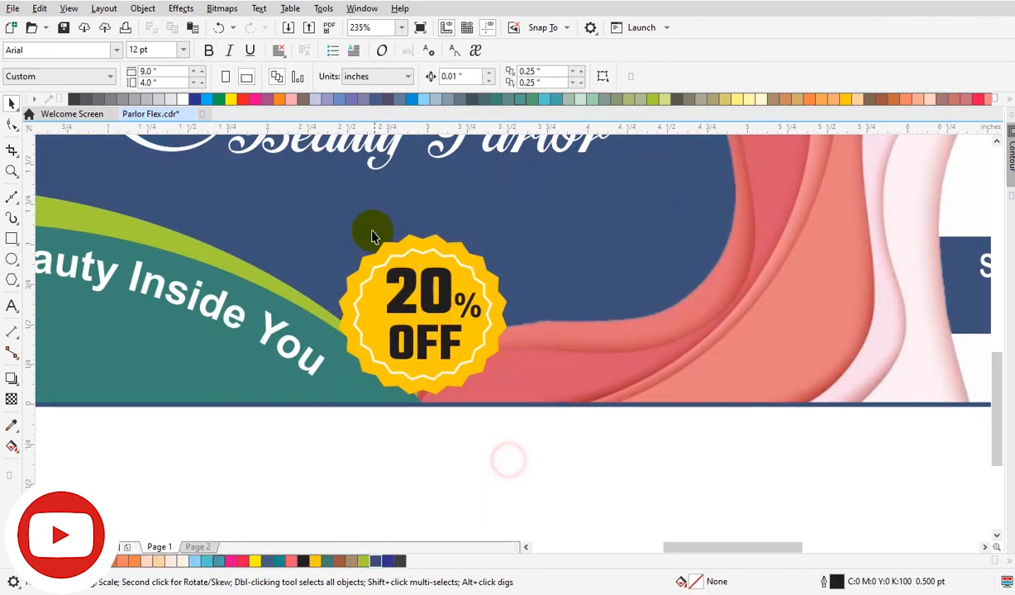
# Enlarge and realign the '20%' and 'OFF' text to fill the badge's inner circle.
pyautogui.press('F2')
pyautogui.moveTo(297, 223); pyautogui.dragTo(592, 409)
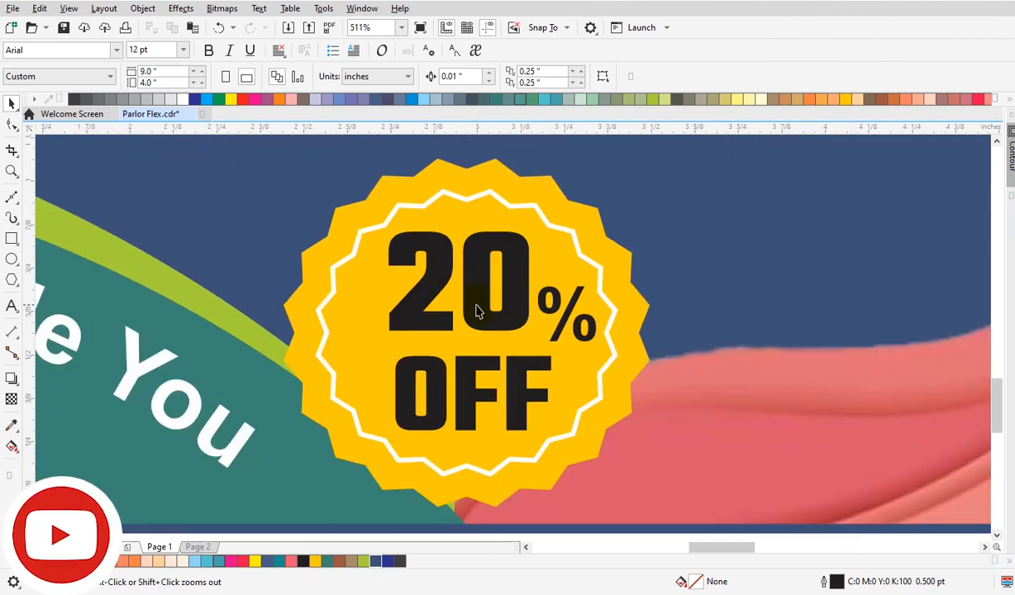
pyautogui.click(475, 305)
pyautogui.moveTo(560, 329); pyautogui.dragTo(556, 317)
pyautogui.keyDown('shift'); pyautogui.click(519, 318); pyautogui.keyUp('shift')
pyautogui.moveTo(527, 388); pyautogui.dragTo(533, 388)
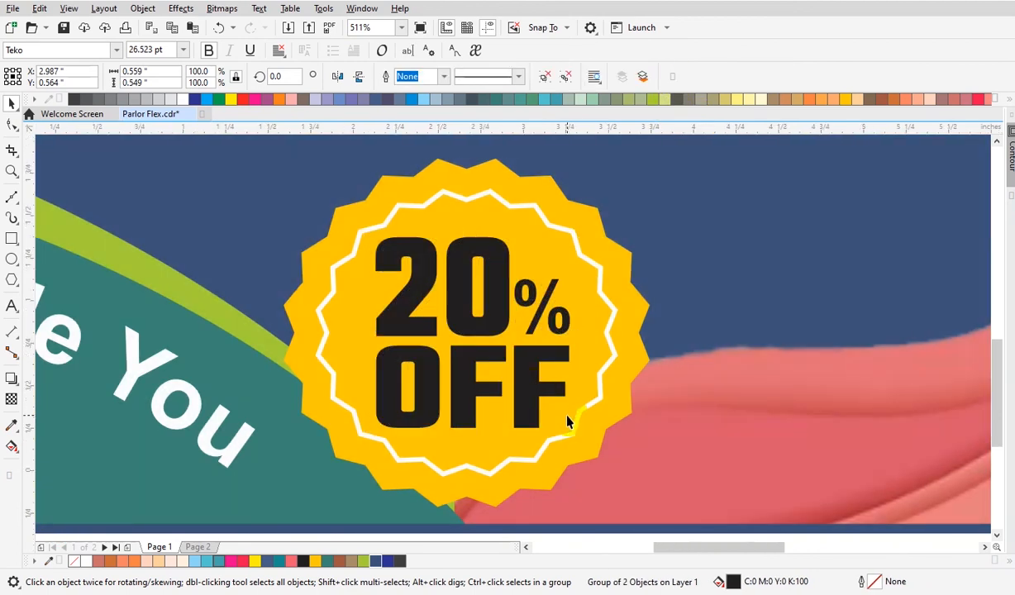
# Add a drop shadow to the outer badge with opacity 100 and feather 18.
pyautogui.scroll(-2, 568, 434)
pyautogui.click(573, 444)
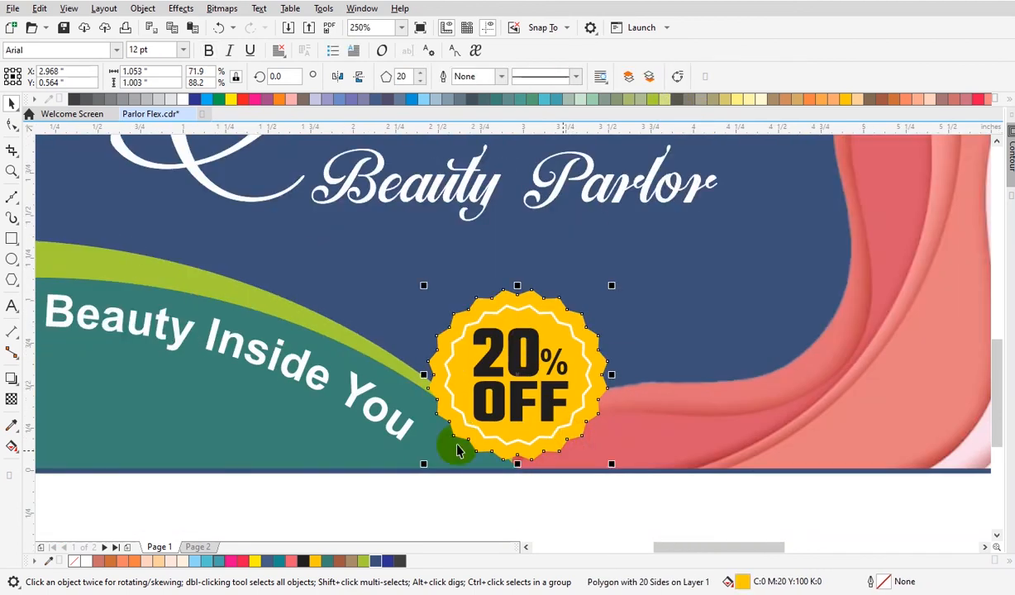
pyautogui.click(11, 379)
pyautogui.click(517, 377)
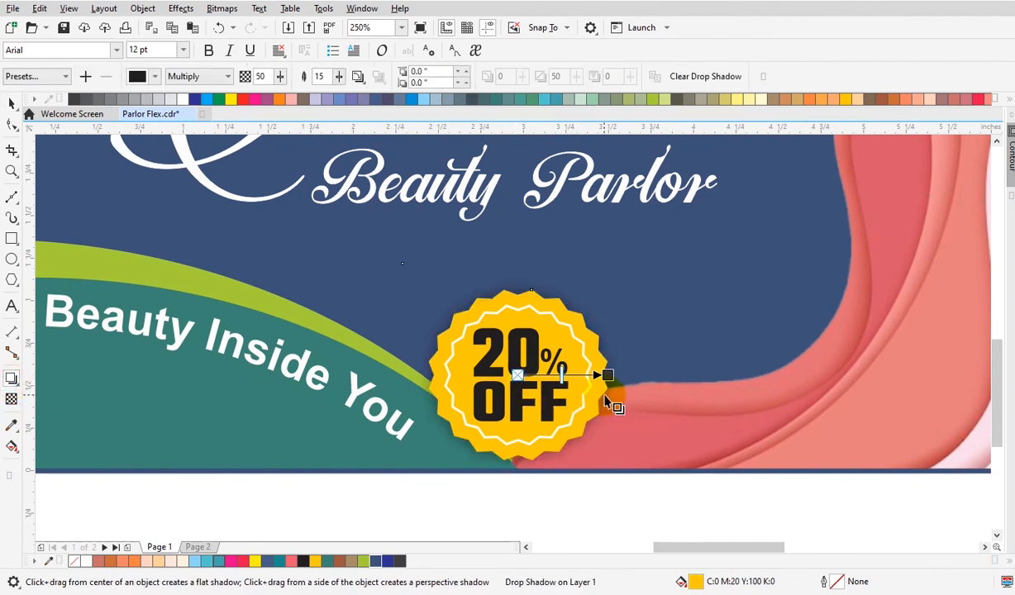
pyautogui.click(338, 76)
pyautogui.moveTo(334, 93); pyautogui.dragTo(332, 97)
pyautogui.moveTo(280, 76); pyautogui.dragTo(317, 83)
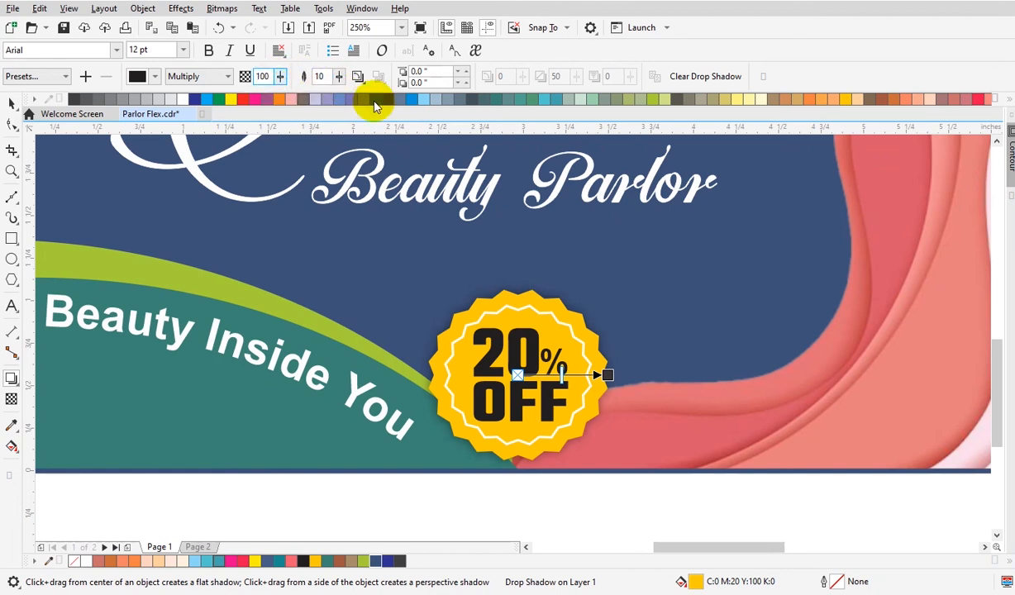
pyautogui.click(338, 77)
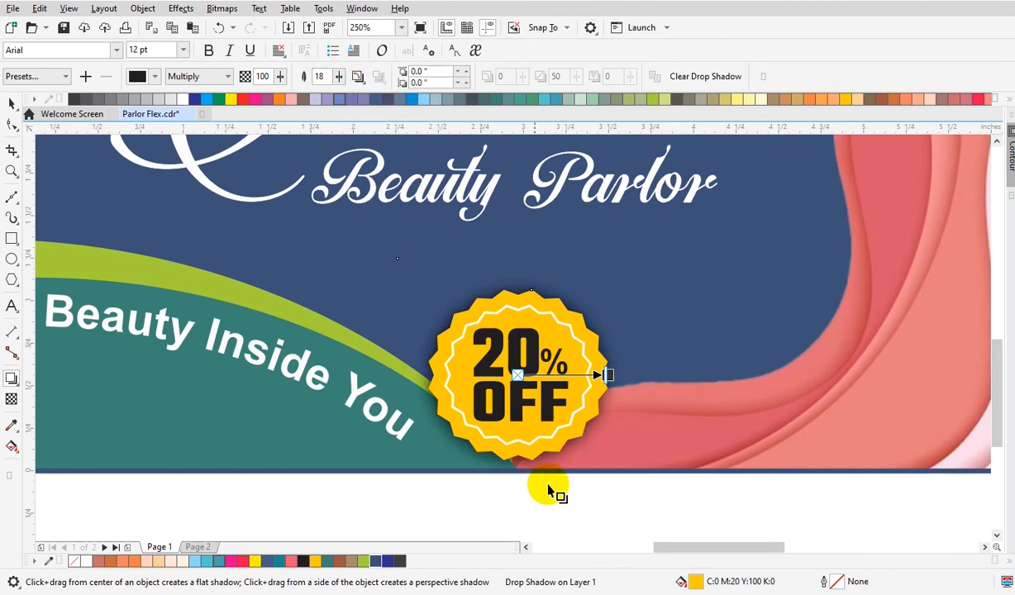
pyautogui.click(556, 519)
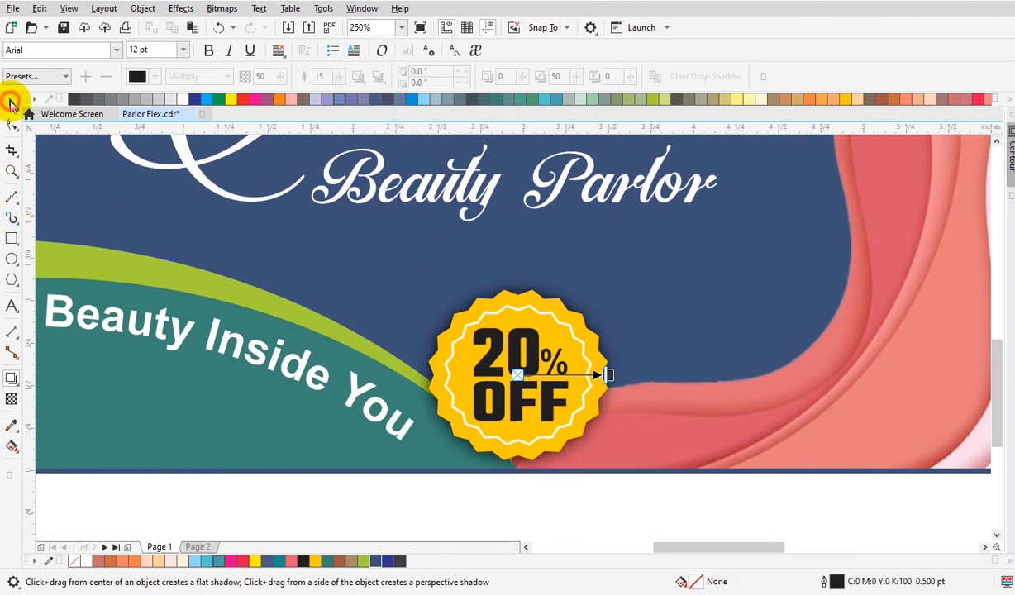
# Zoom to the whole banner and preview it in full-screen view.
pyautogui.click(12, 101)
pyautogui.scroll(-2, 479, 512)
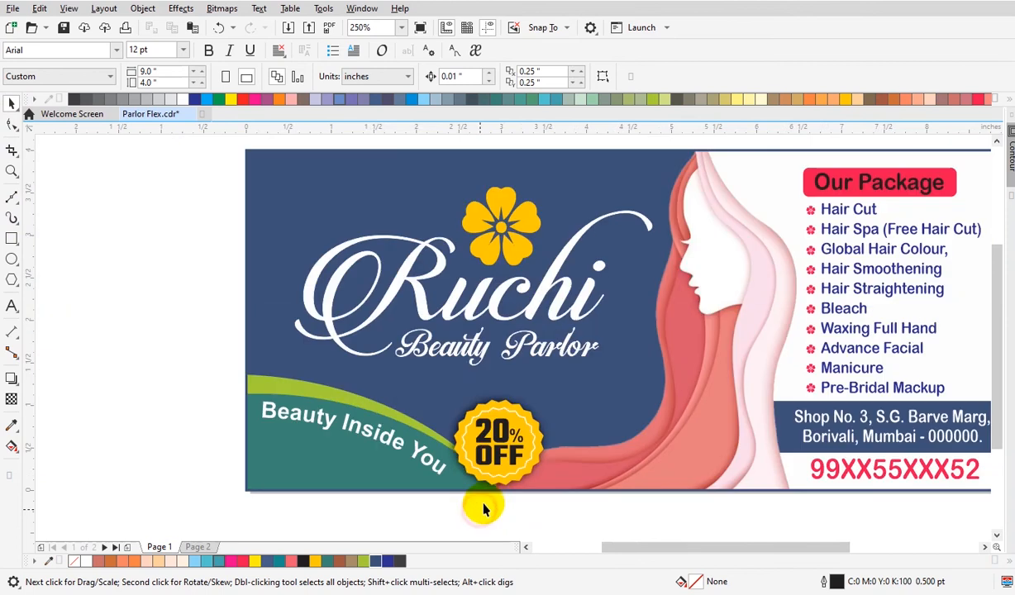
pyautogui.click(437, 485)
pyautogui.click(385, 491)
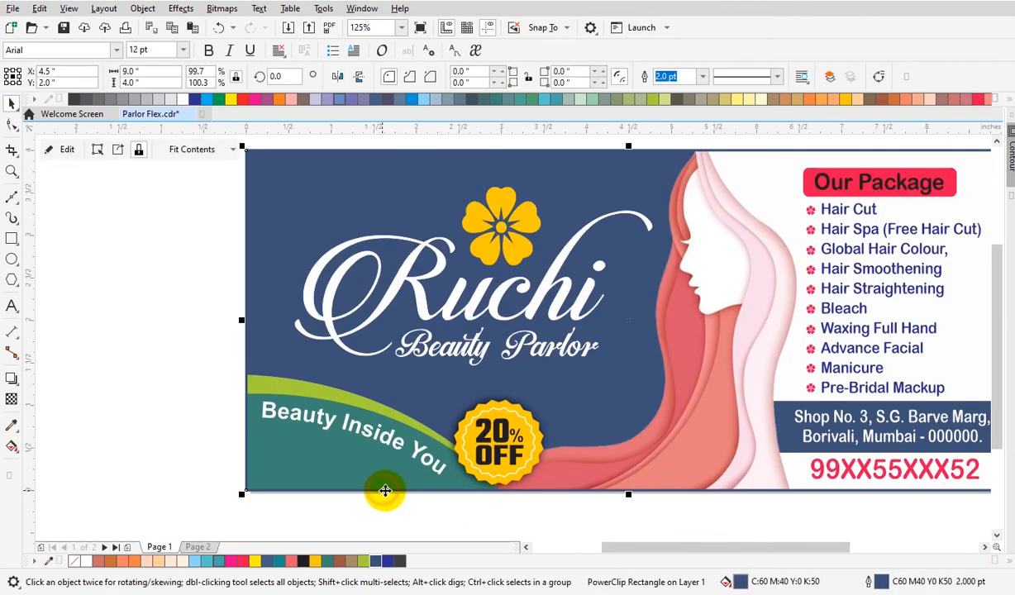
pyautogui.hotkey('shift', 'F2')
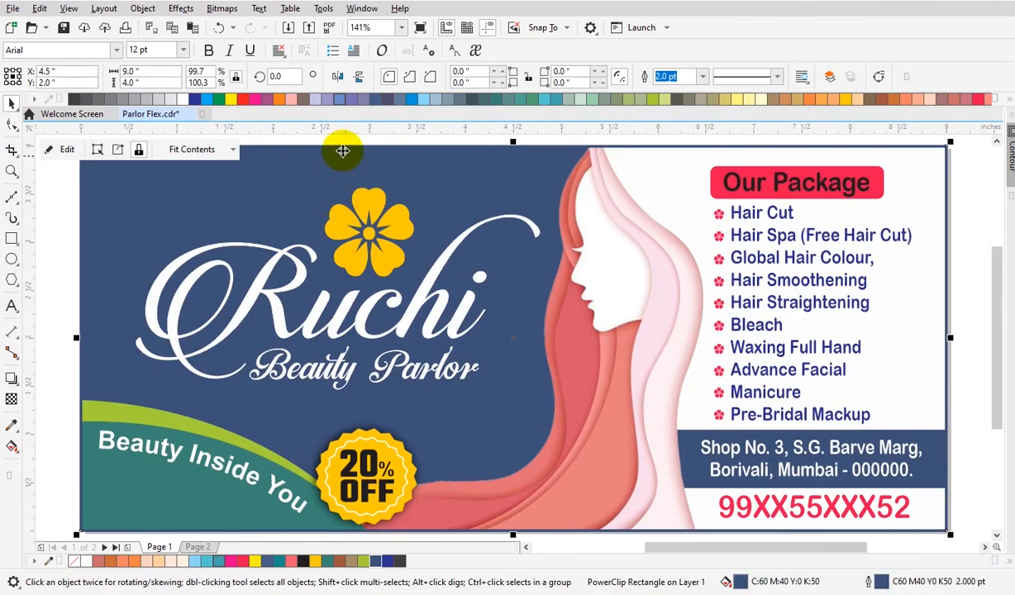
pyautogui.click(340, 136)
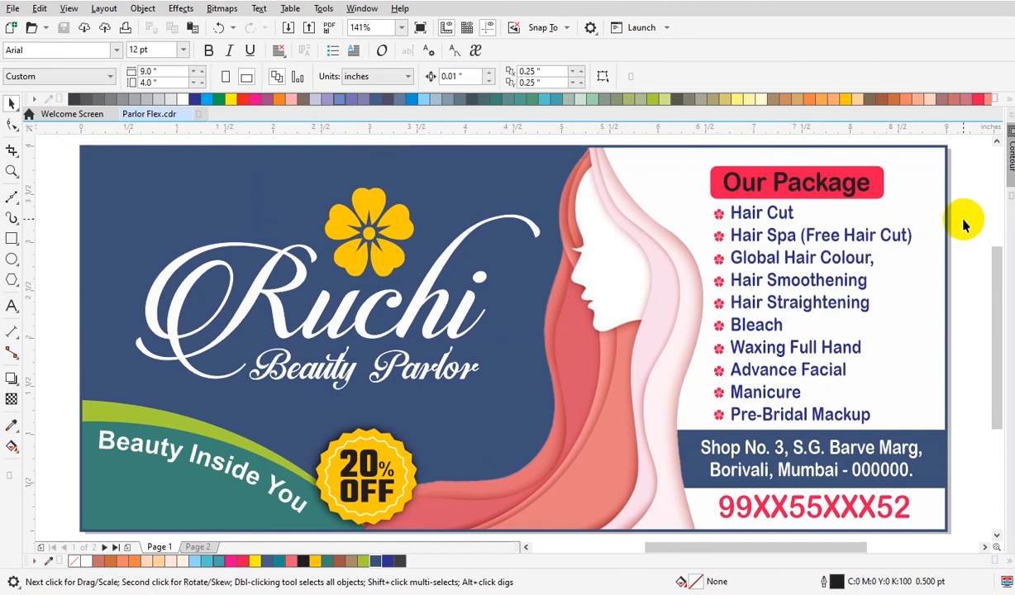
pyautogui.press('F9')
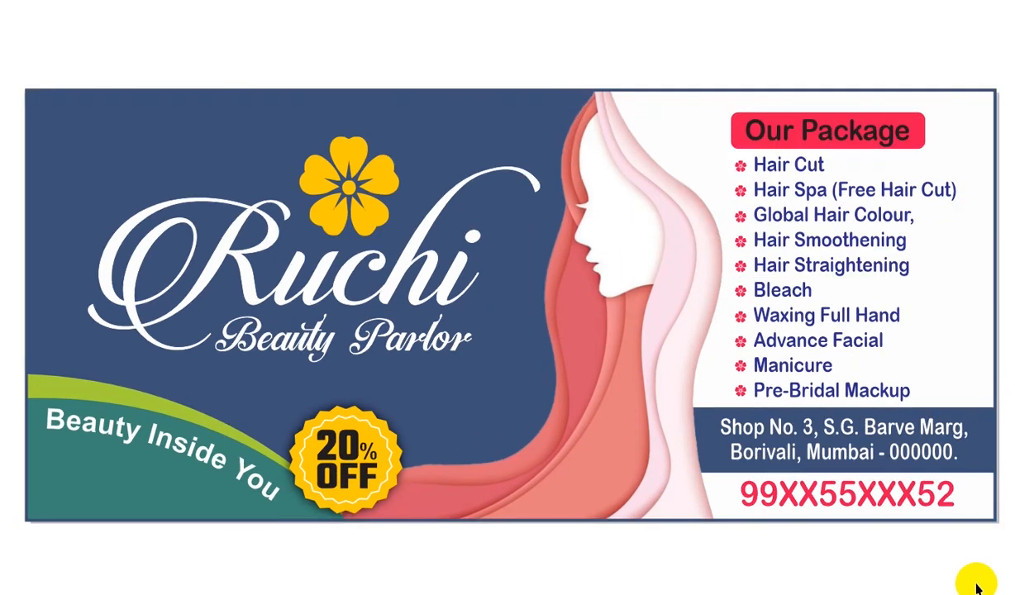